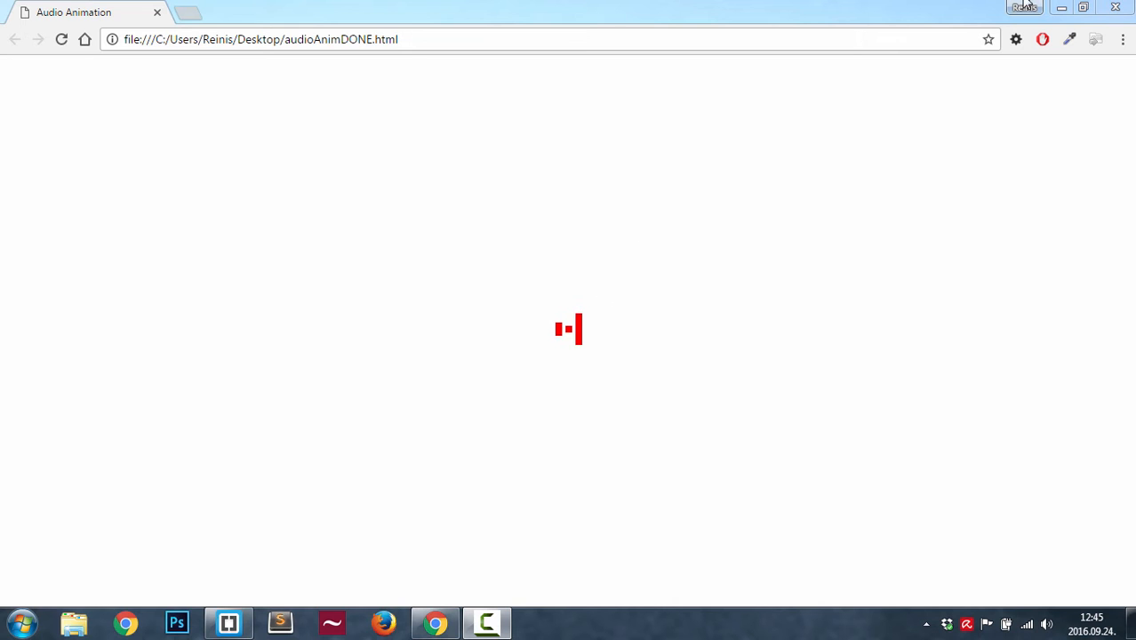
- Add a div with class audio-anim-frame inside the body
left_click(1061, 8)
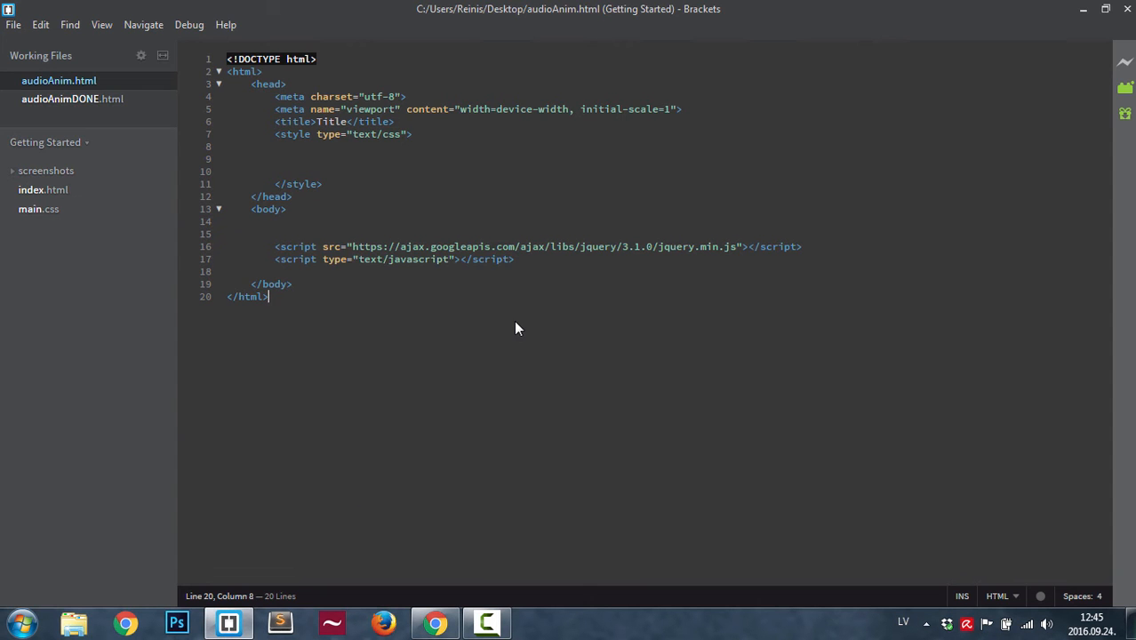
left_click(324, 223)
key("Return")
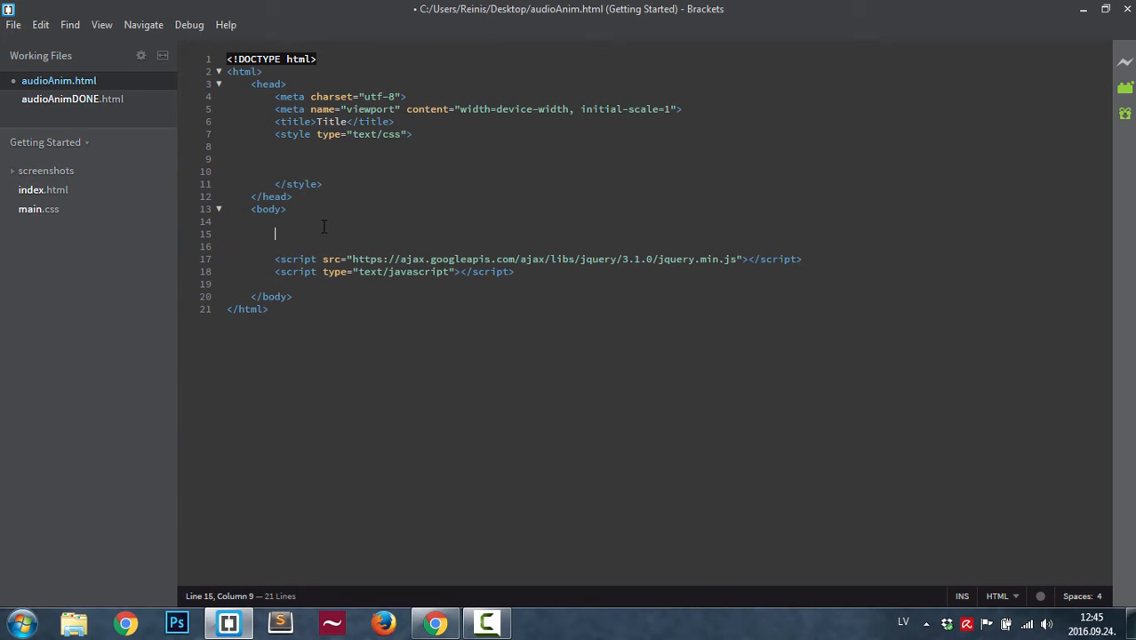
type("<div></div>")
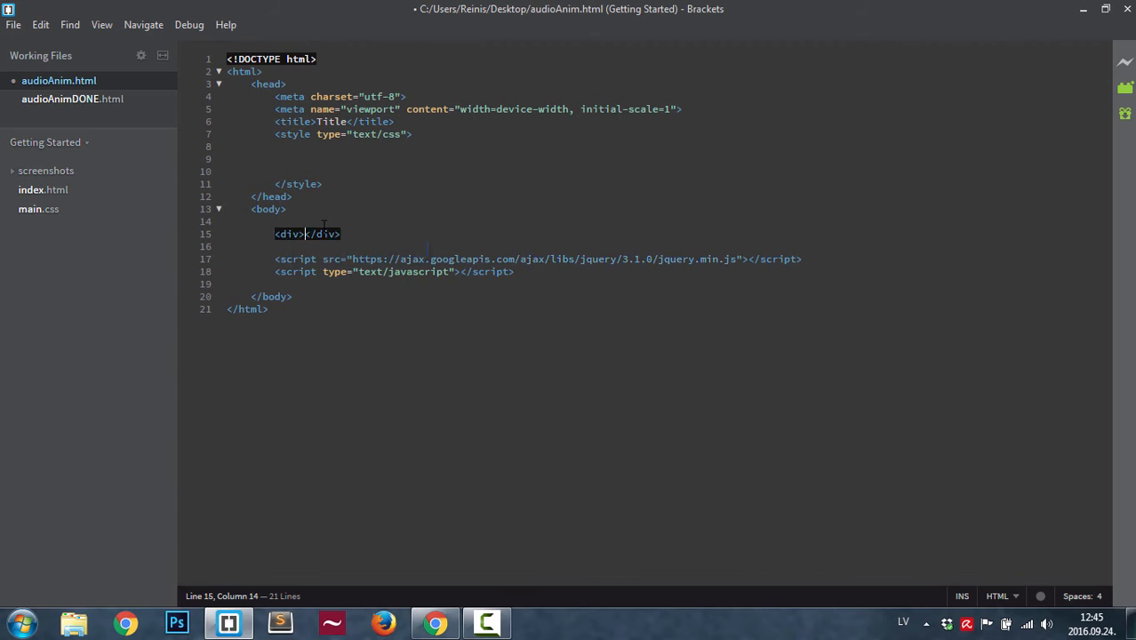
key("Left")
type("class")
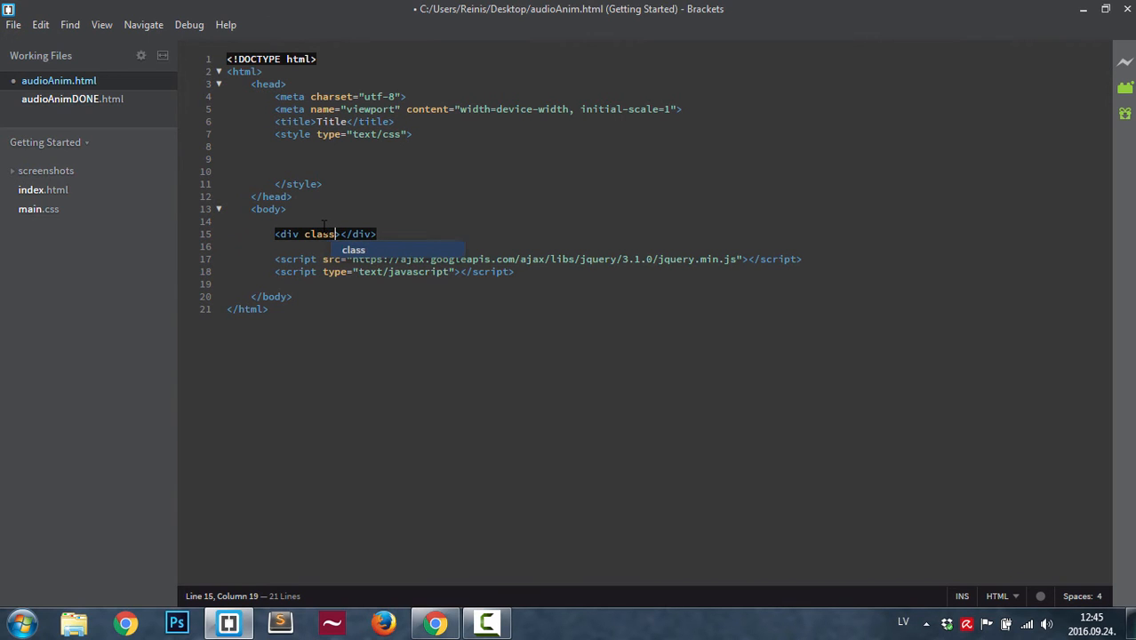
key("Return")
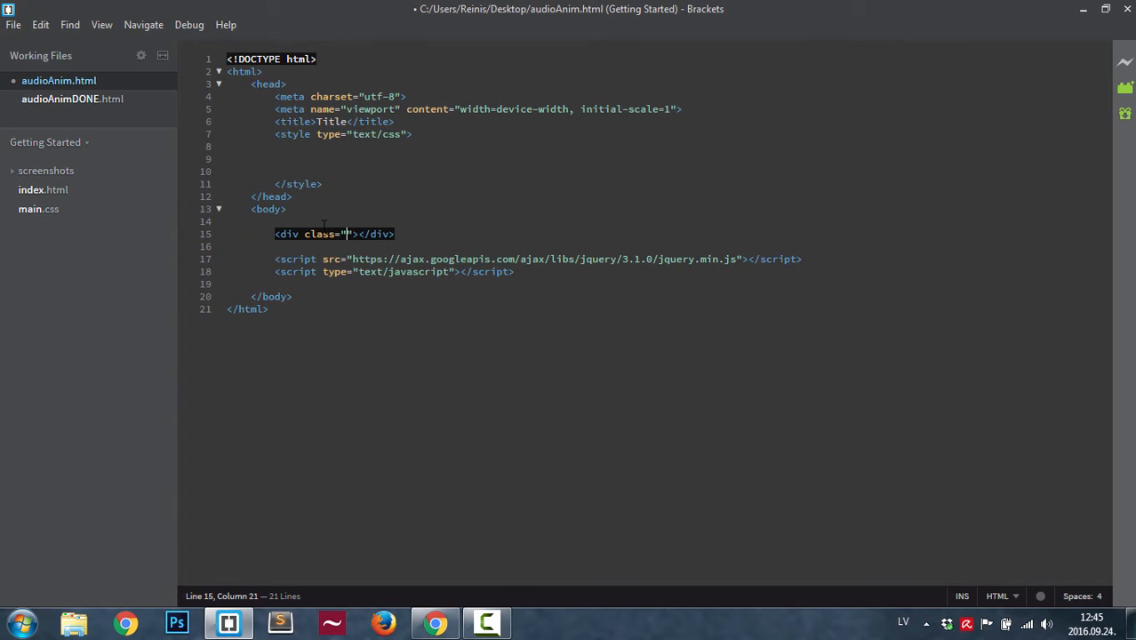
type("au")
key("BackSpace")
type("udio-")
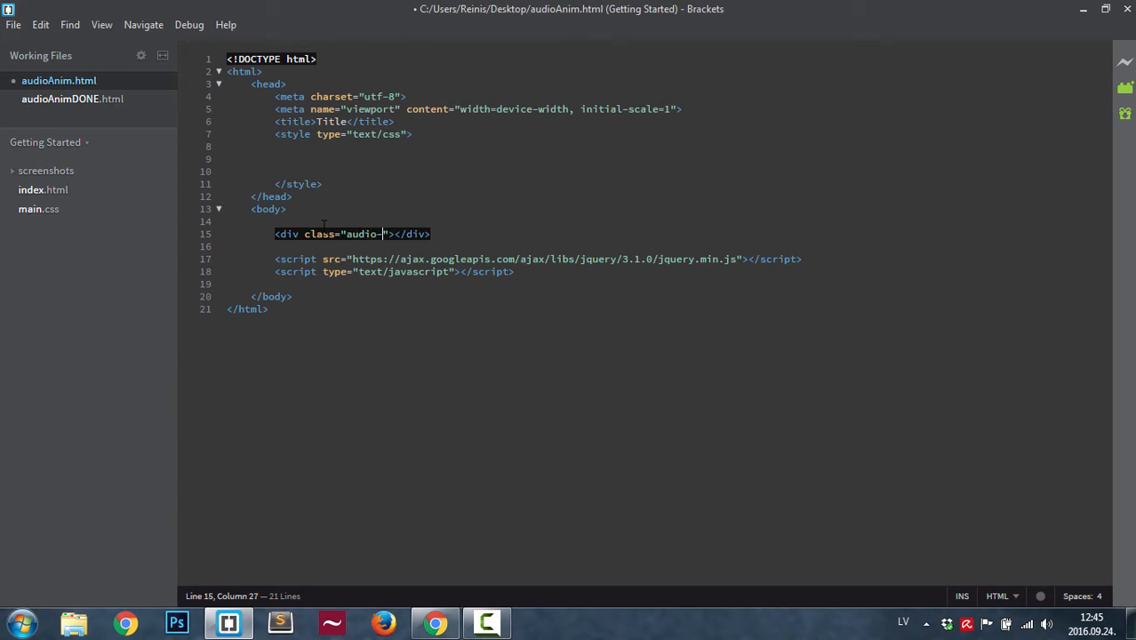
type("anim-")
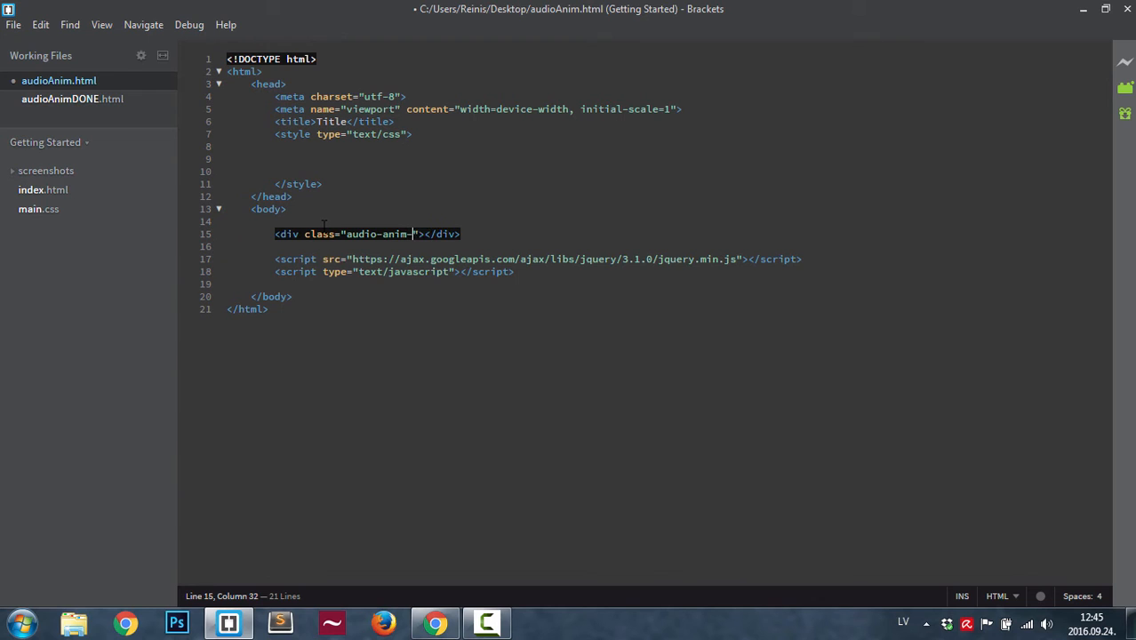
type("frame")
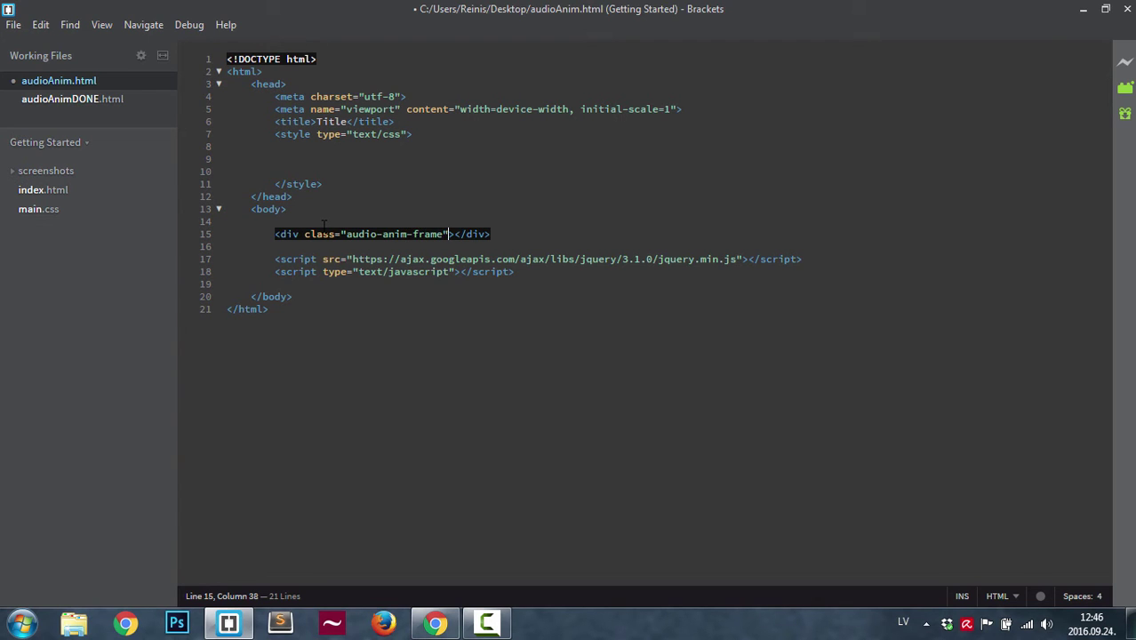
key("Return")
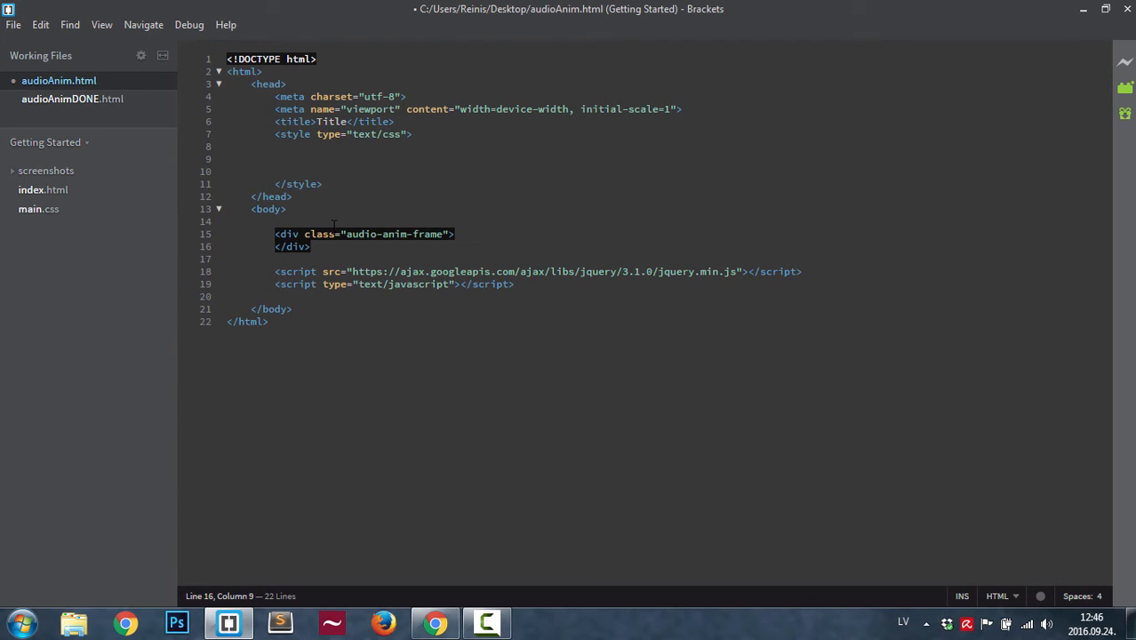
- Nest a div classed audio-anim-block first-block inside the container
left_click(483, 241)
left_click(479, 235)
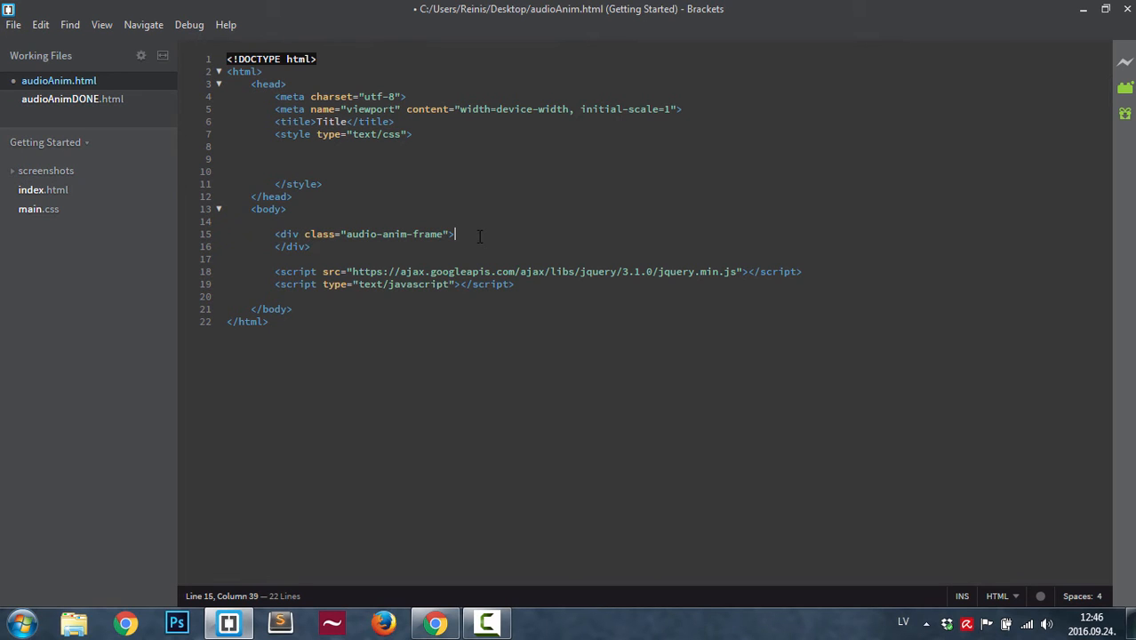
key("Return")
type("<di")
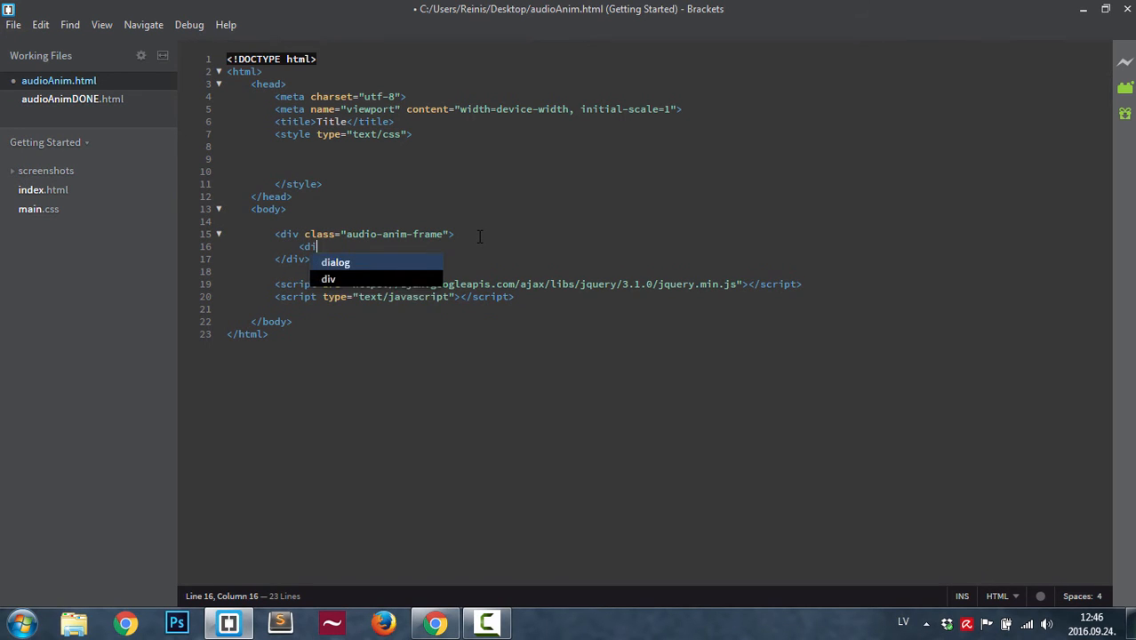
type("v>")
key("Left")
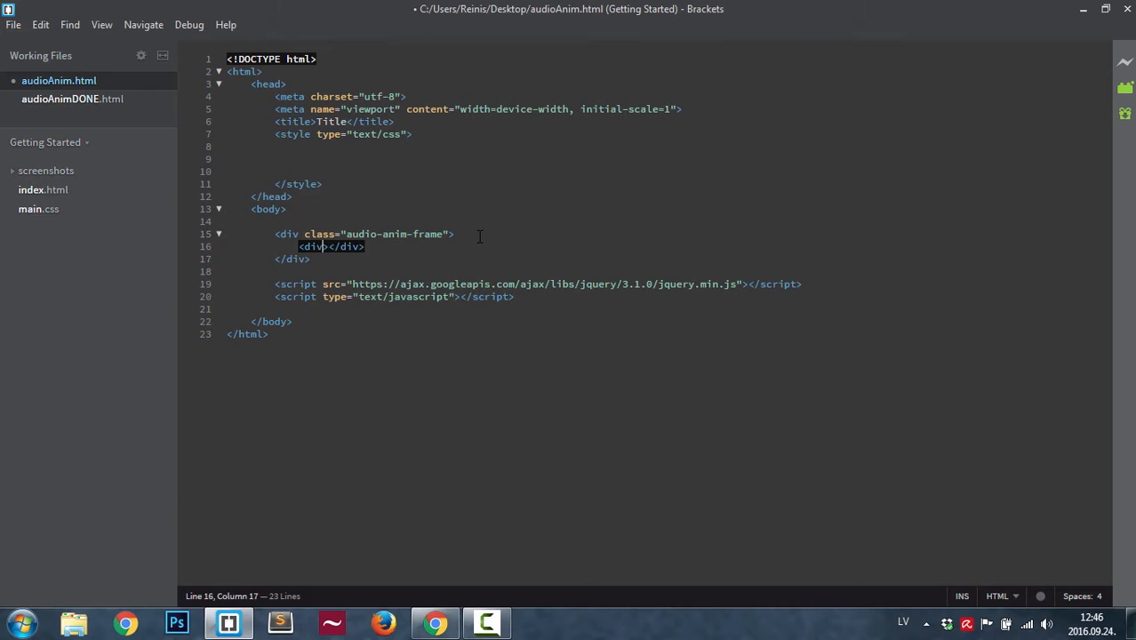
type("class")
key("Return")
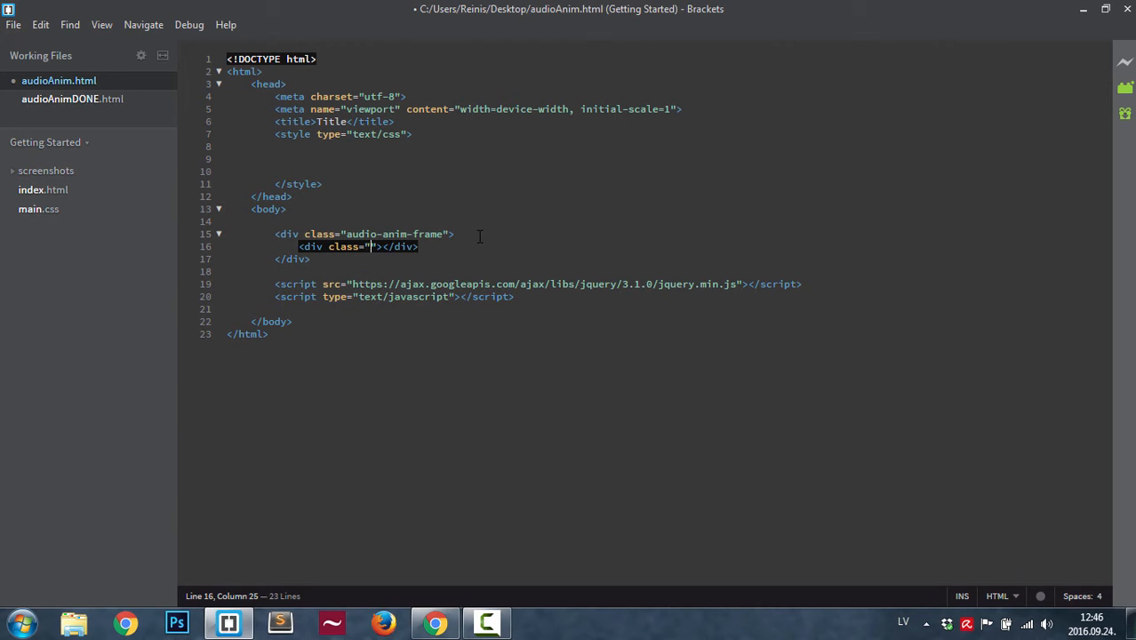
type("audio")
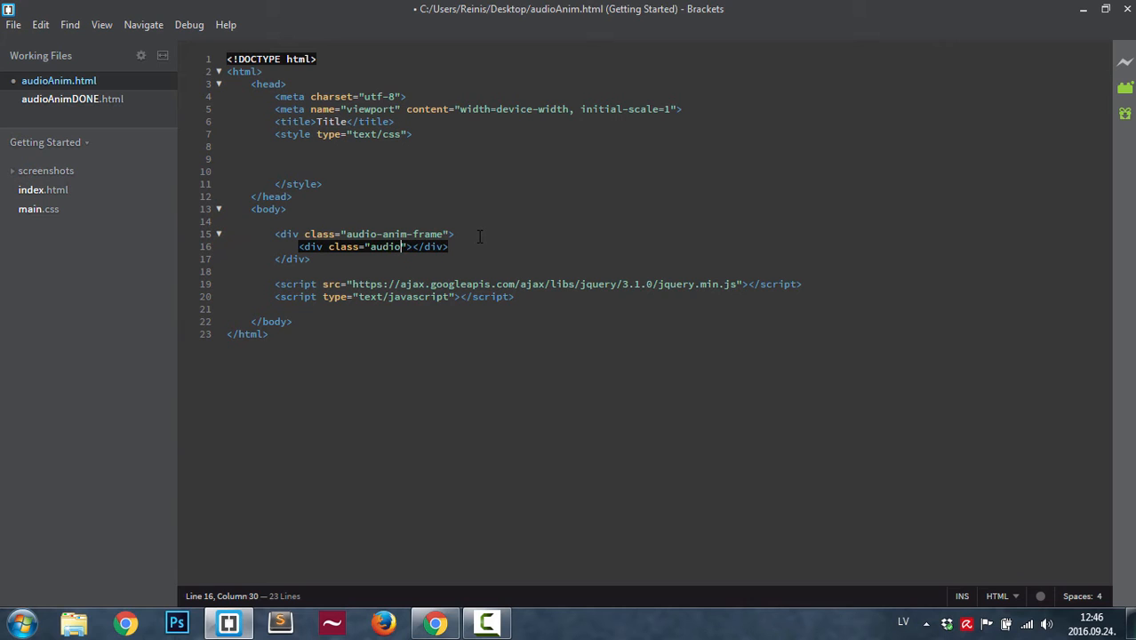
type("-anim")
type("-")
type("block")
type("fir")
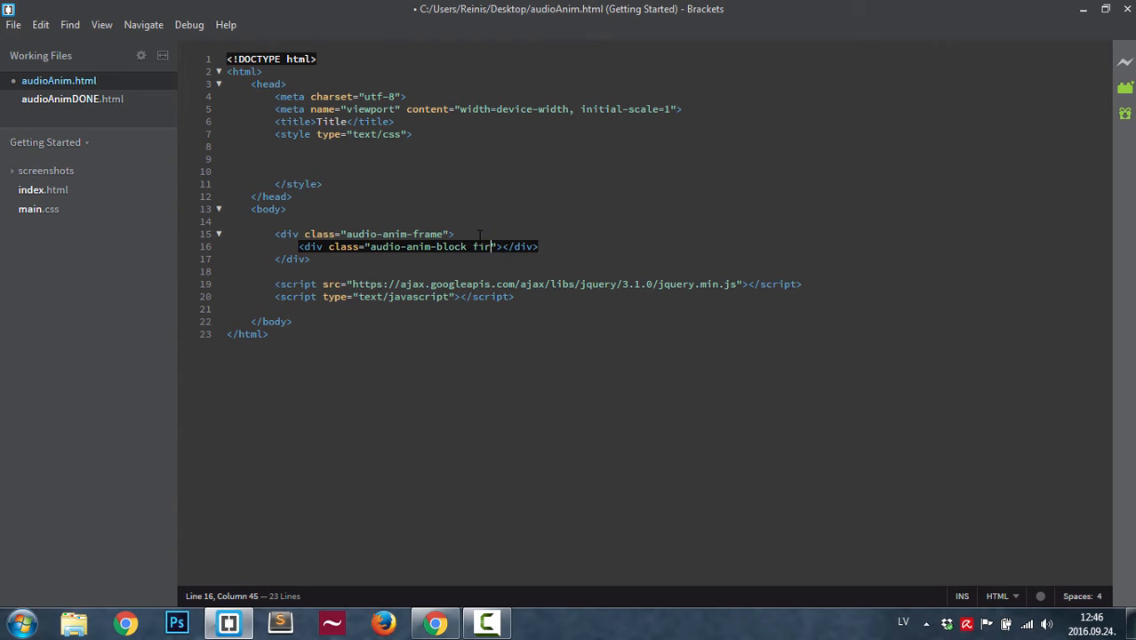
type("st-bloc")
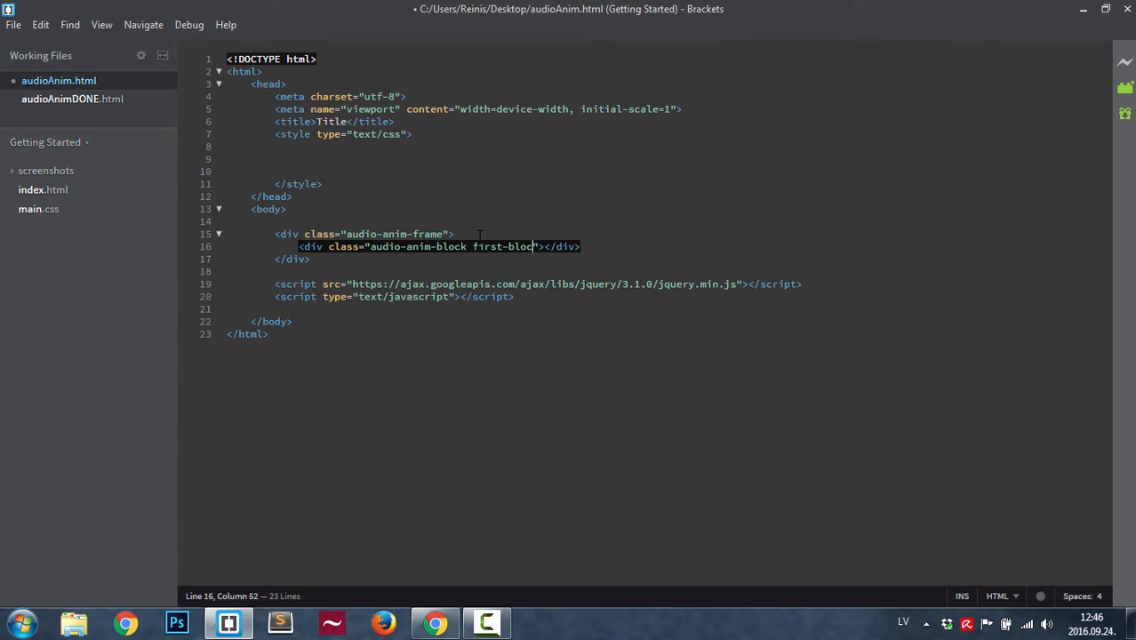
type("k")
- Duplicate the block div twice and rename the copies second-block and third-block
left_click(298, 246)
left_click_drag(298, 246, 588, 248)
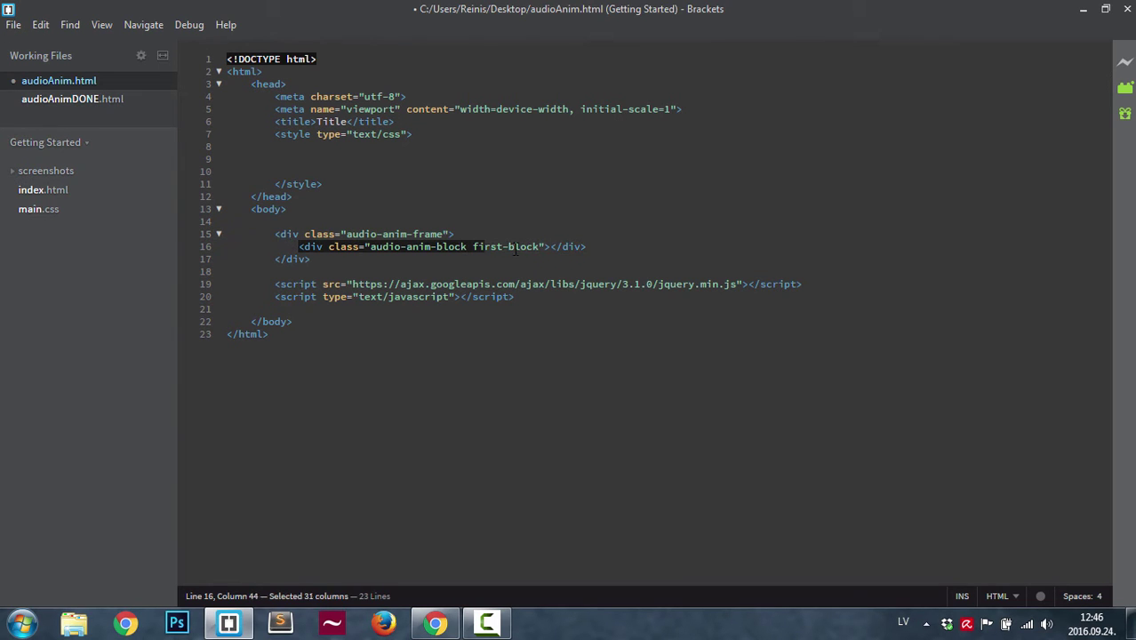
left_click(588, 248)
key("ctrl+d")
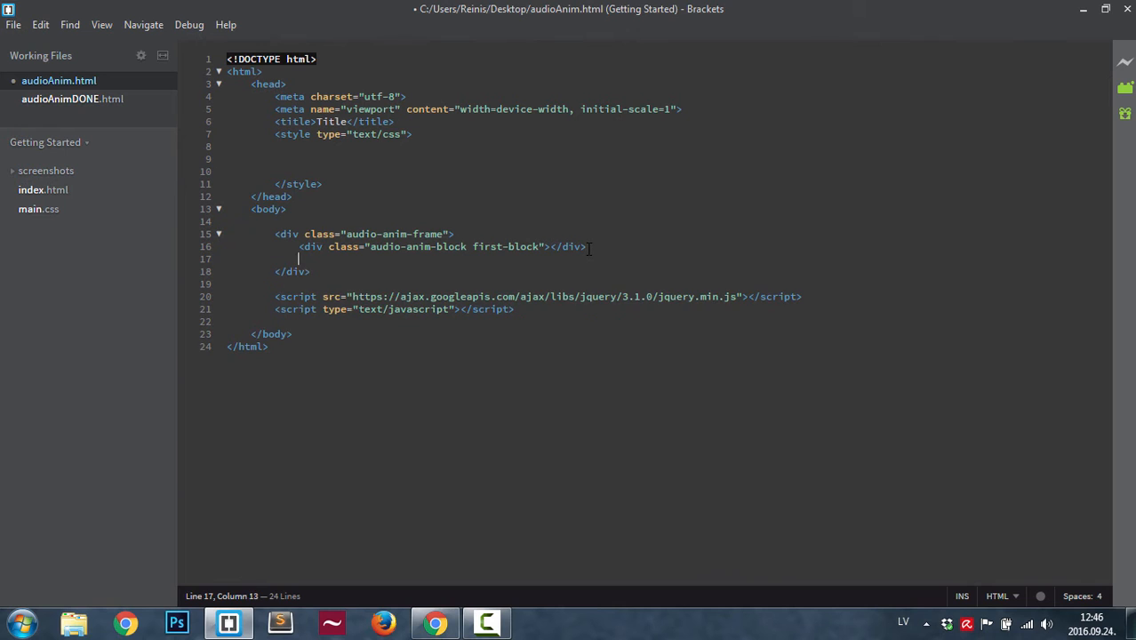
key("ctrl+d")
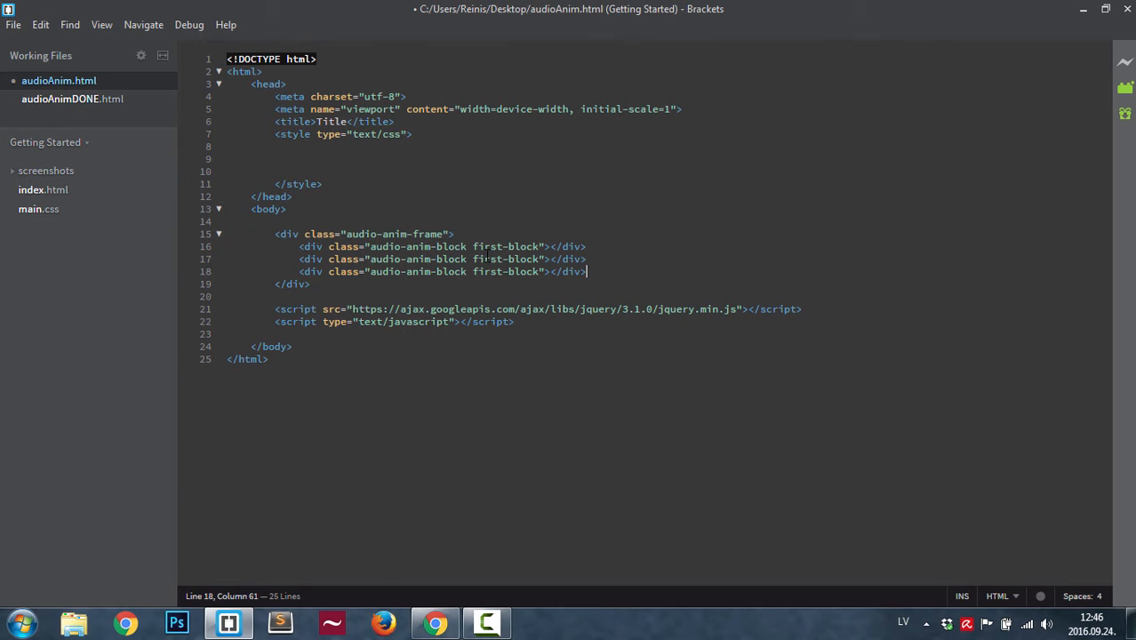
double_click(488, 258)
type("sec")
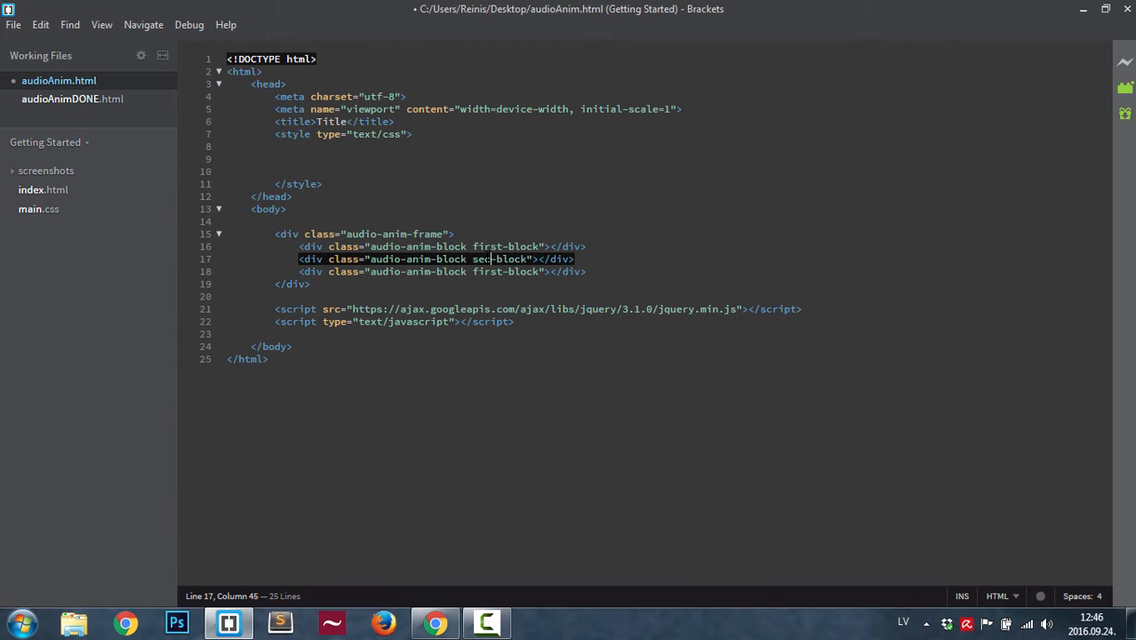
type("ond")
left_click(486, 272)
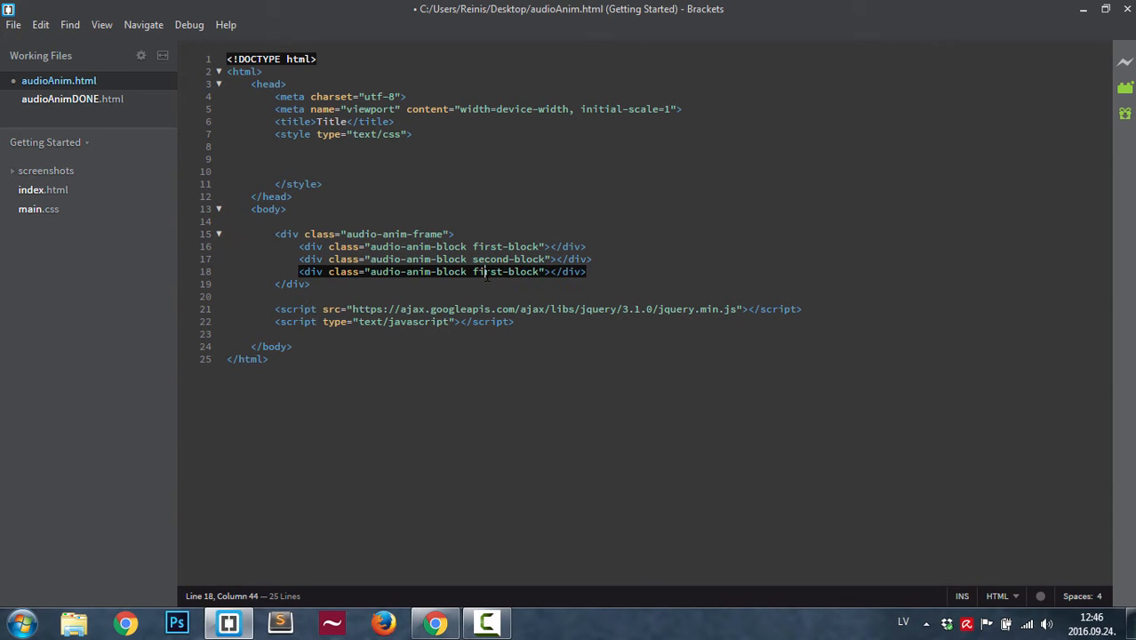
double_click(487, 272)
type("th")
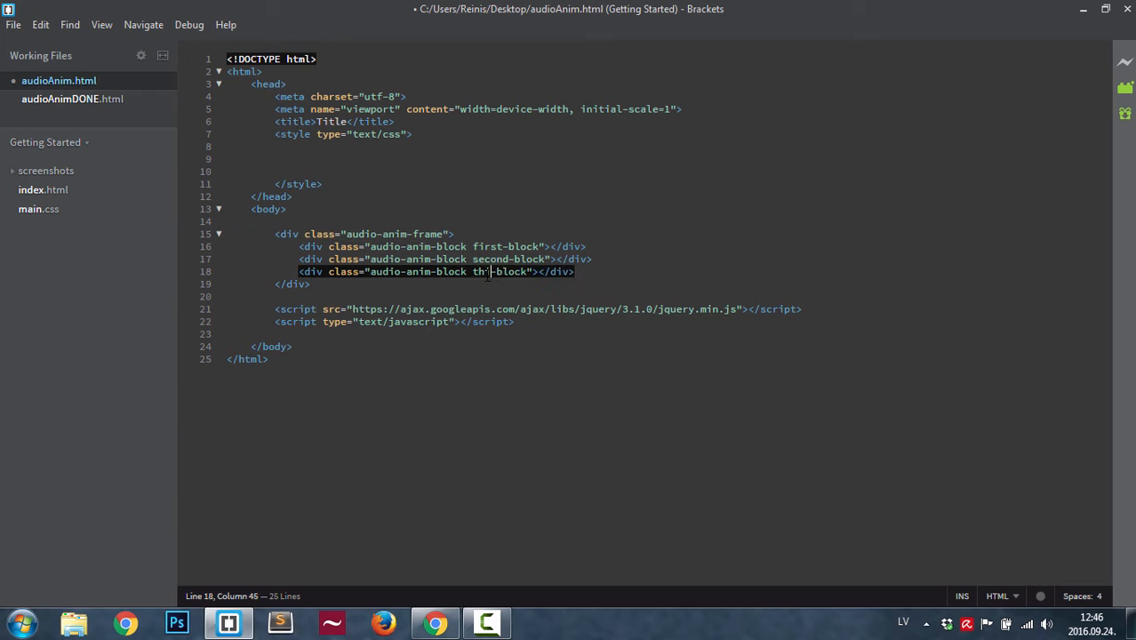
type("ird")
- Save, then add a universal * rule resetting margin and padding to 0
key("ctrl+s")
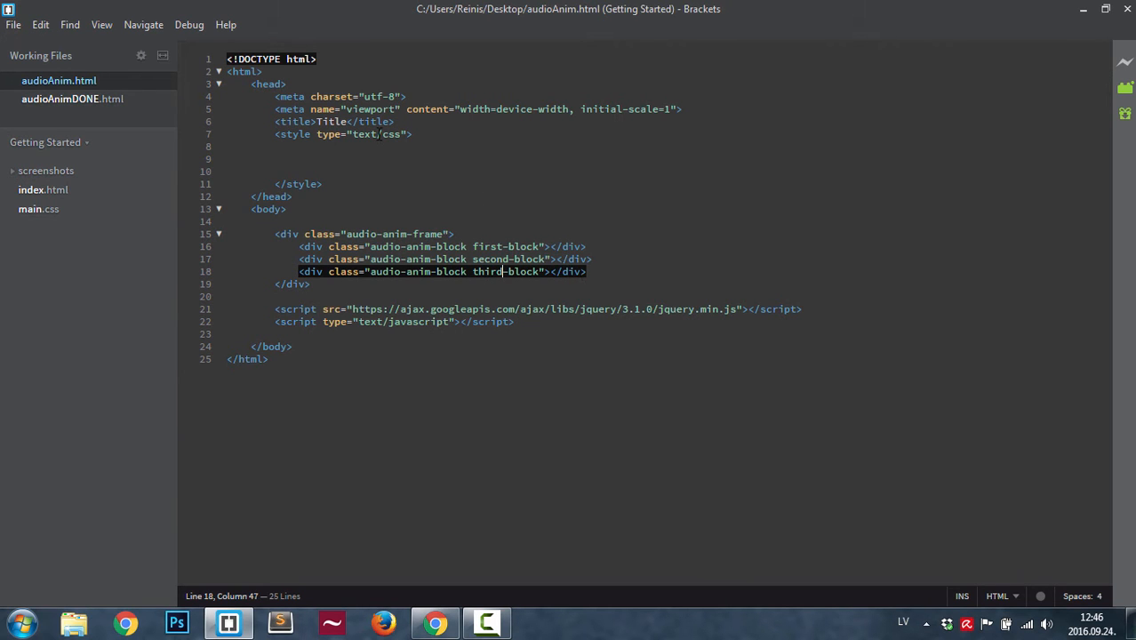
left_click(346, 147)
key("Return")
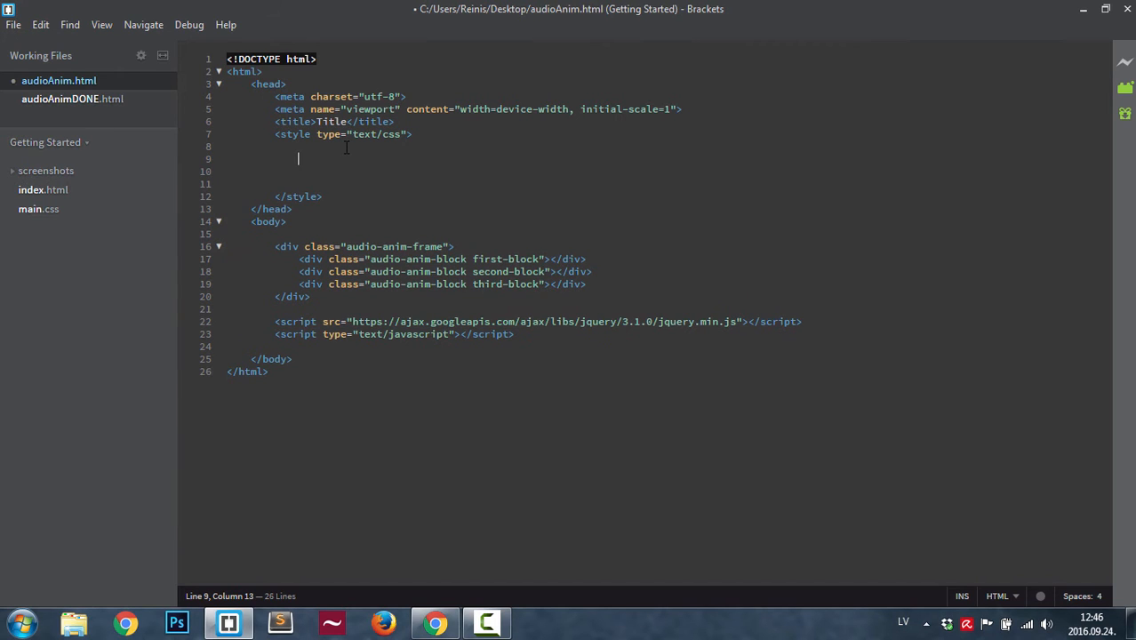
type("* {")
key("Return")
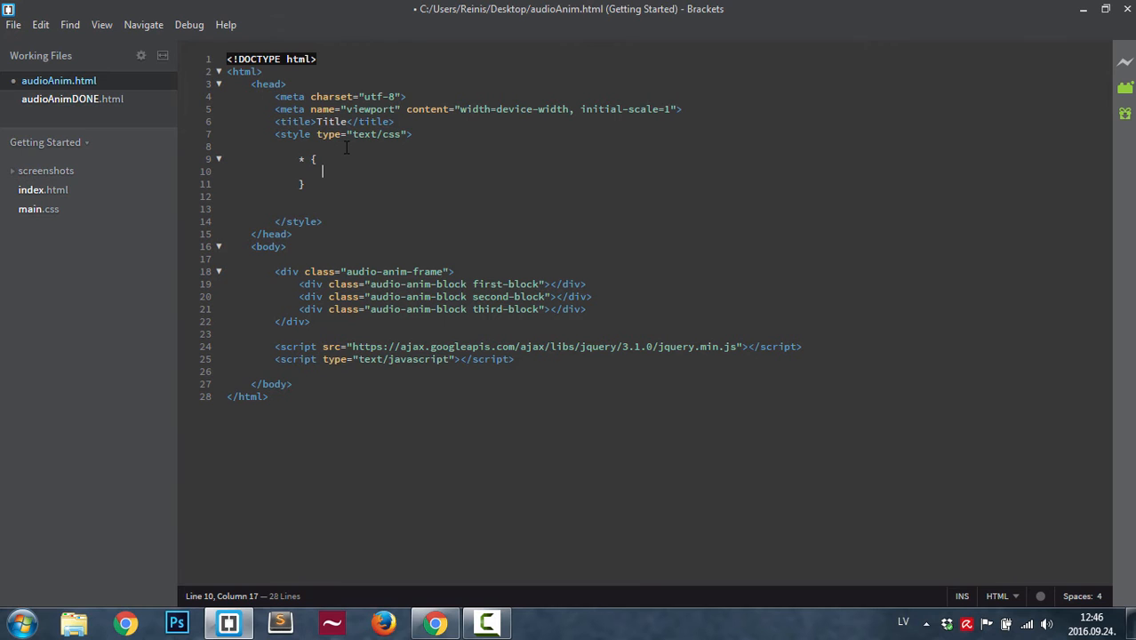
type("margin: ")
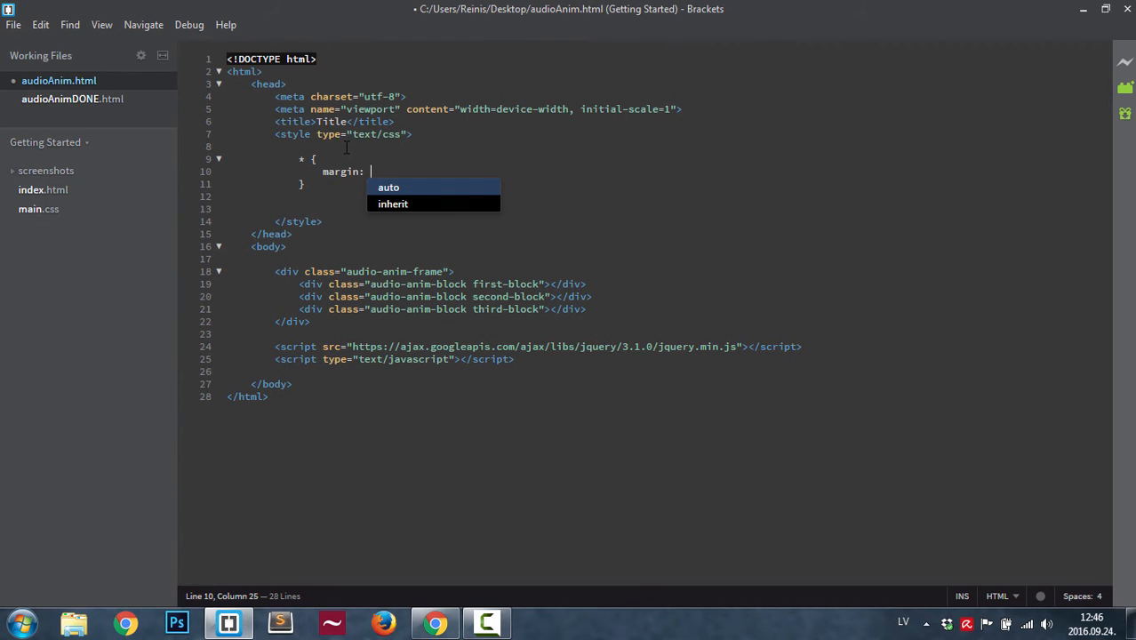
type("0;")
key("Return")
type("padding: ")
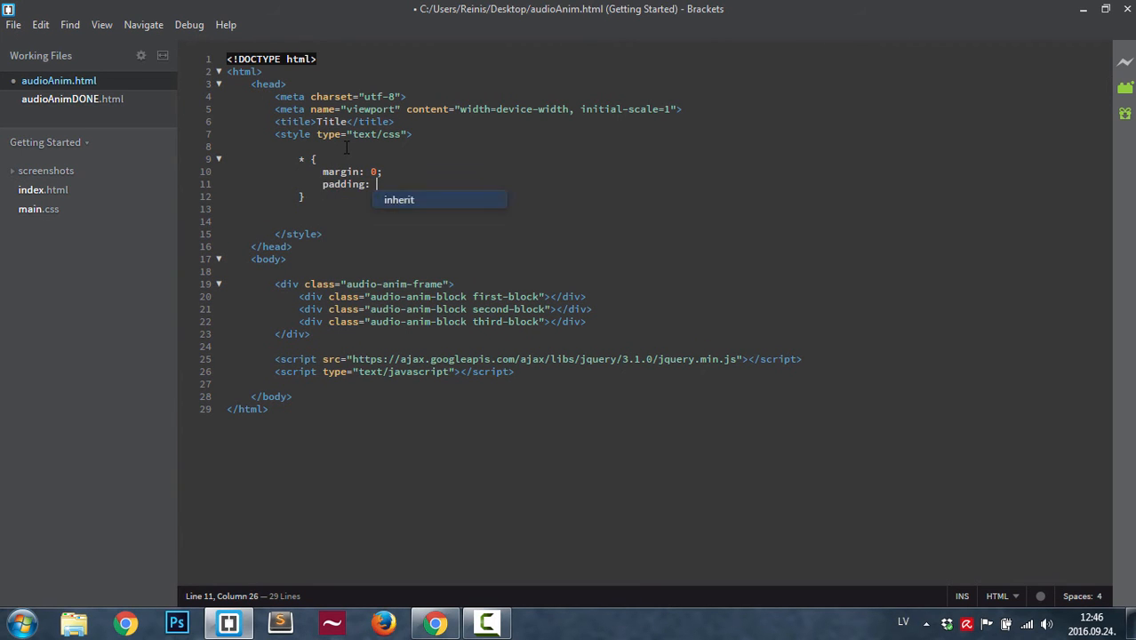
type("0;")
- Start an .audio-anim-frame rule with position: absolute
left_click(320, 197)
key("Return")
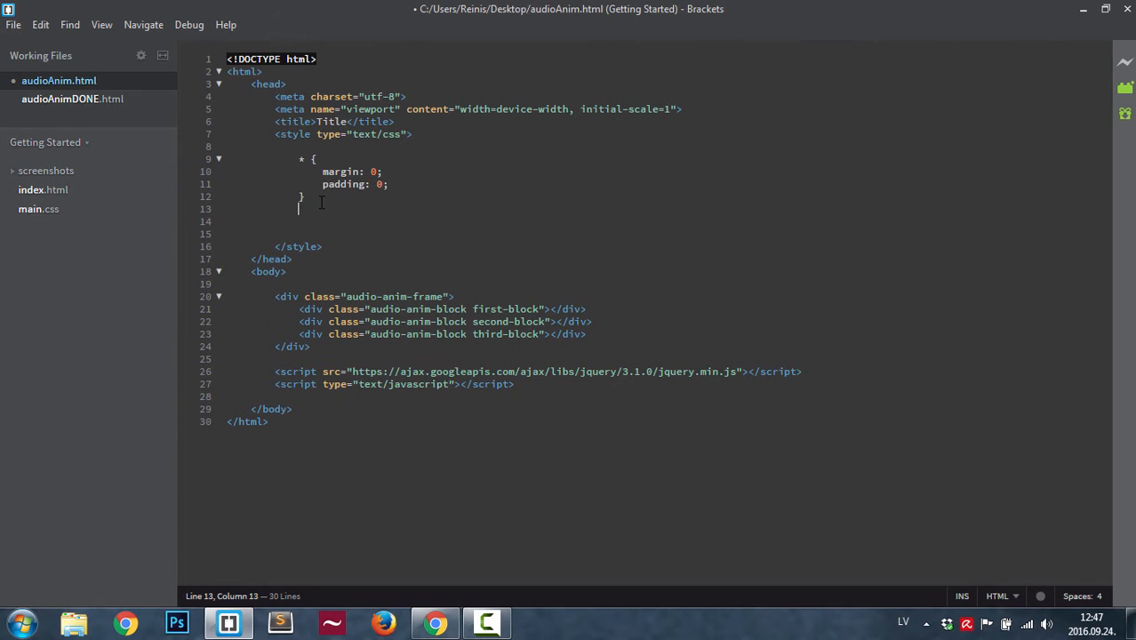
key("Return")
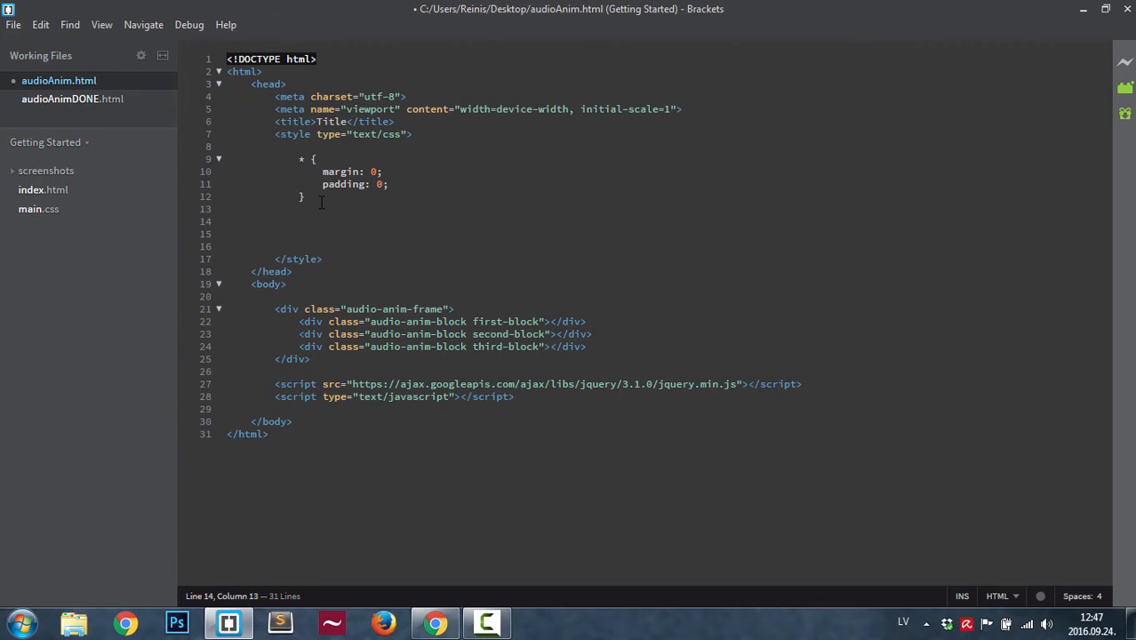
type(".audio")
type("-anim-")
type("frame {")
key("Return")
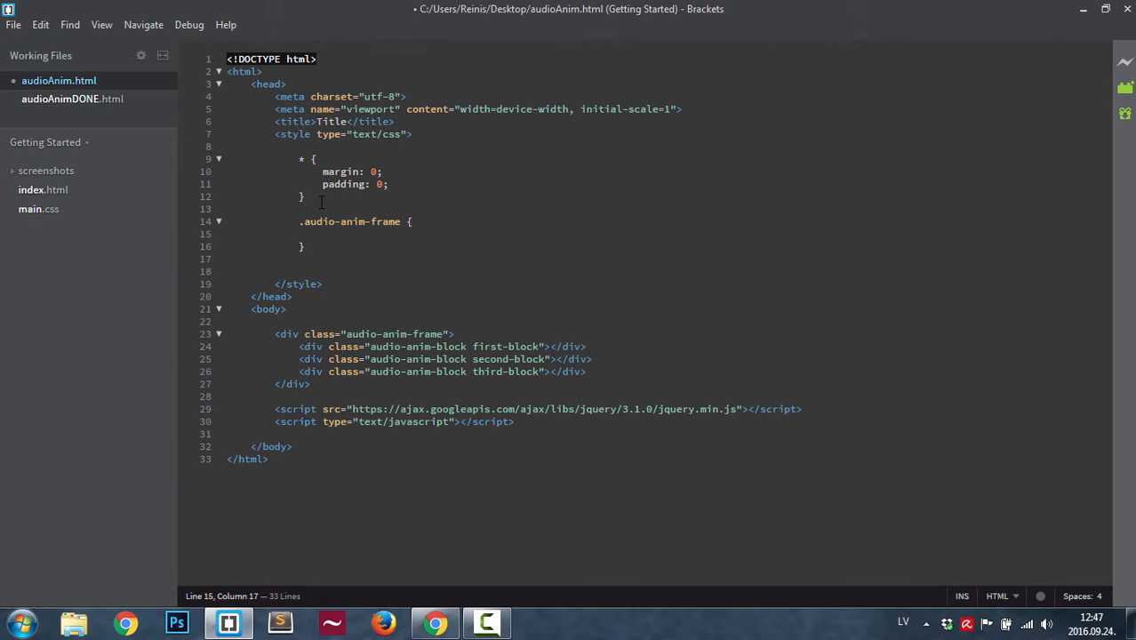
type("po")
key("BackSpace")
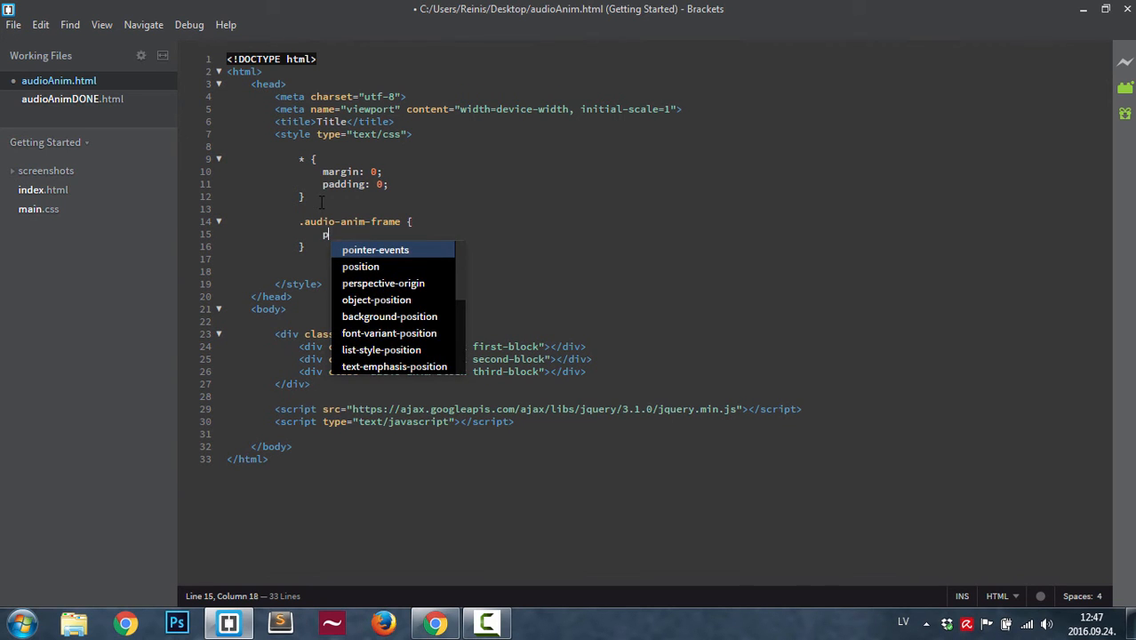
key("BackSpace")
type("pos")
key("Return")
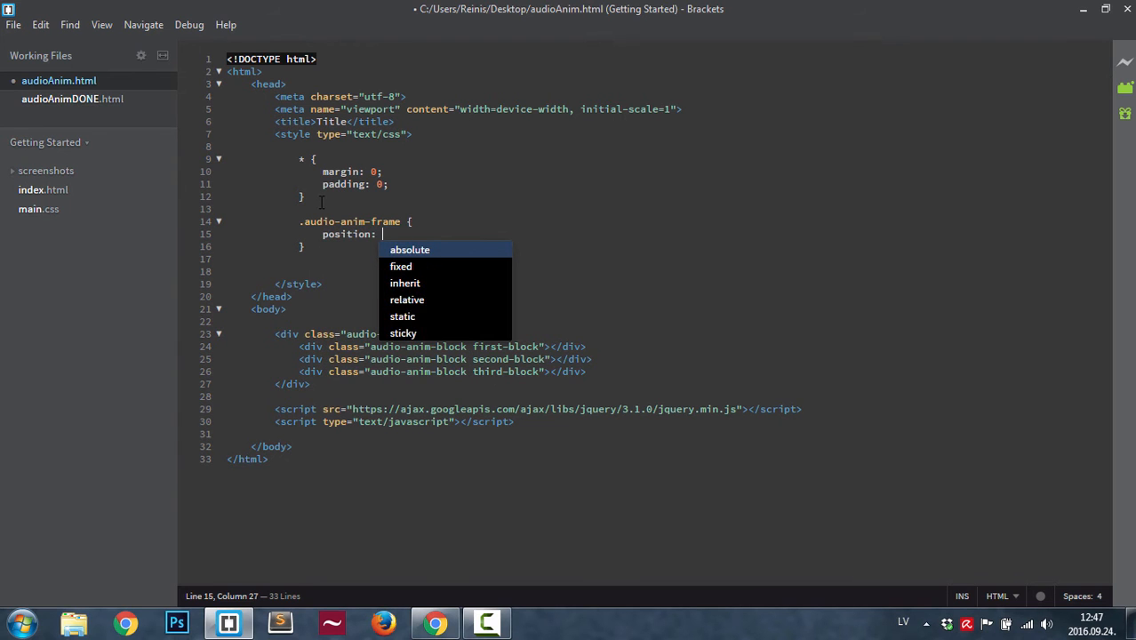
type("ab")
key("Return")
type(";")
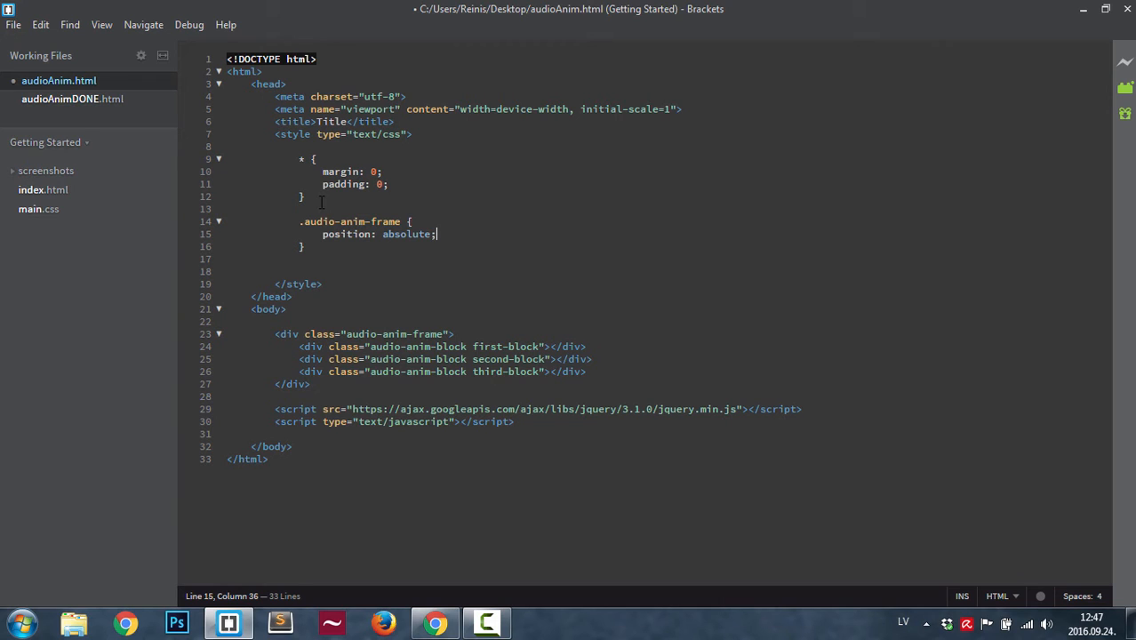
left_click_drag(271, 333, 326, 385)
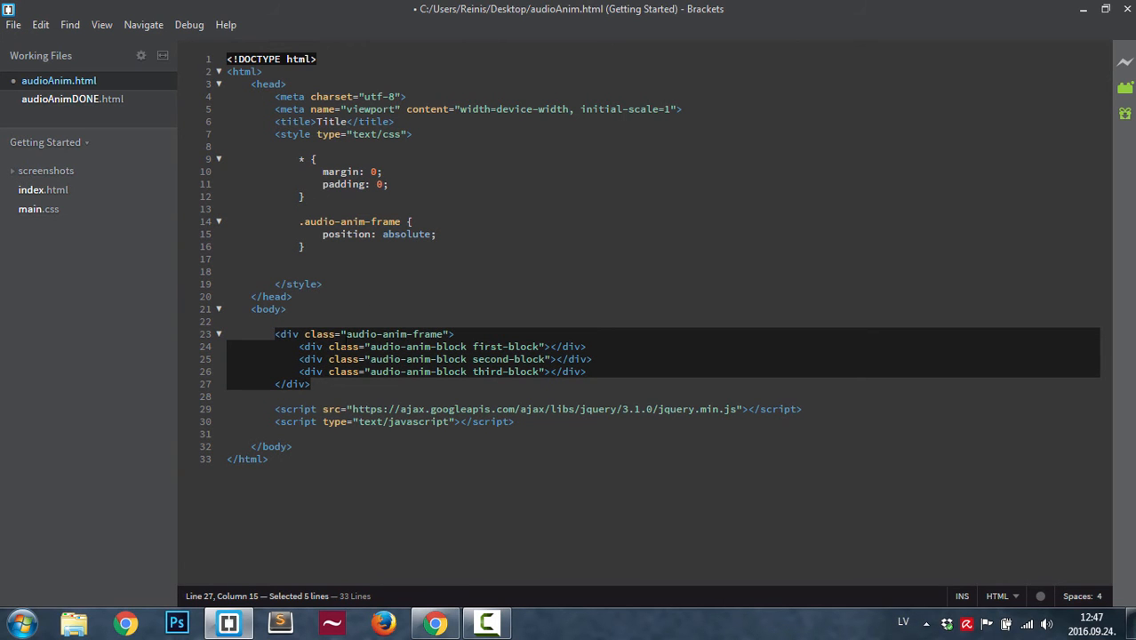
left_click(451, 236)
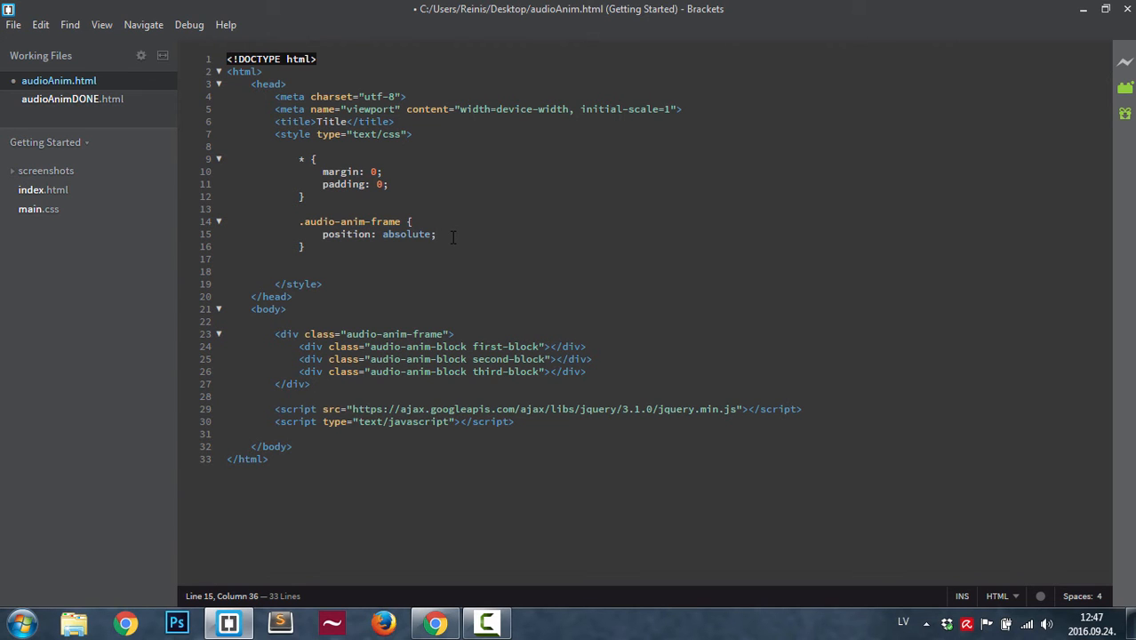
- Centre the frame with left 50%, top 50% and translateX(-50%) translateY(-50%), then save
key("Return")
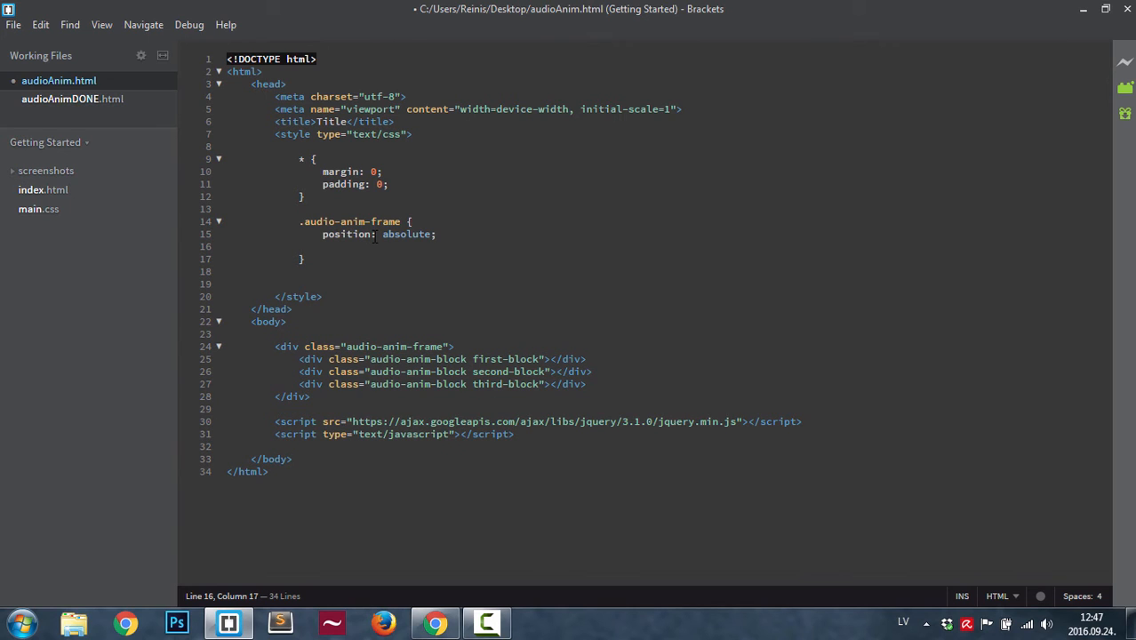
type("lef")
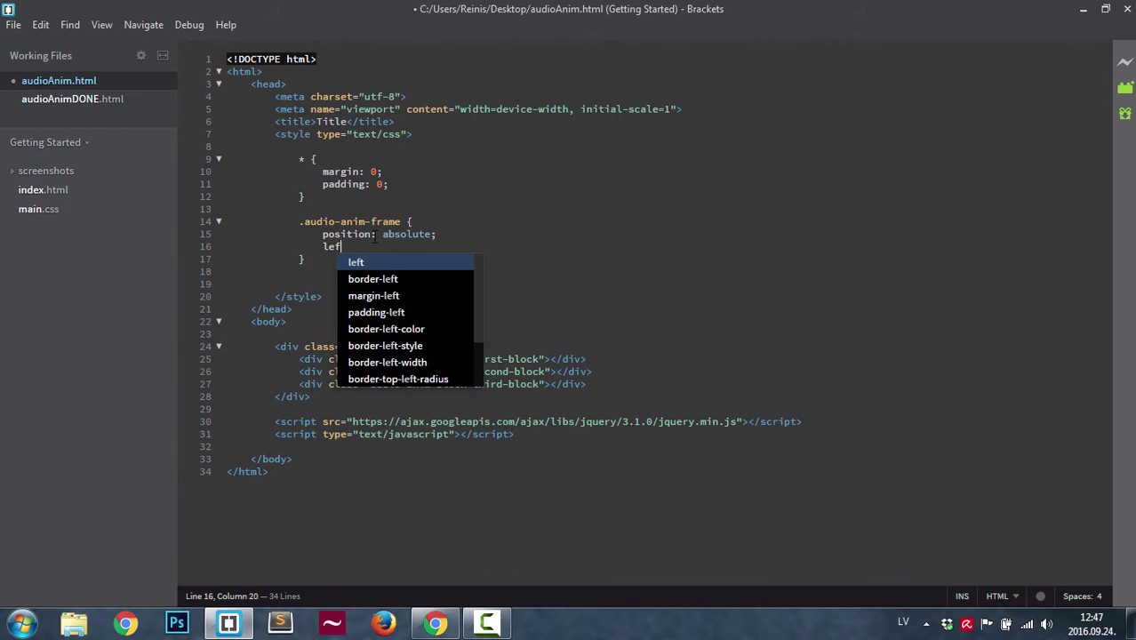
key("Return")
type("50%;")
key("Return")
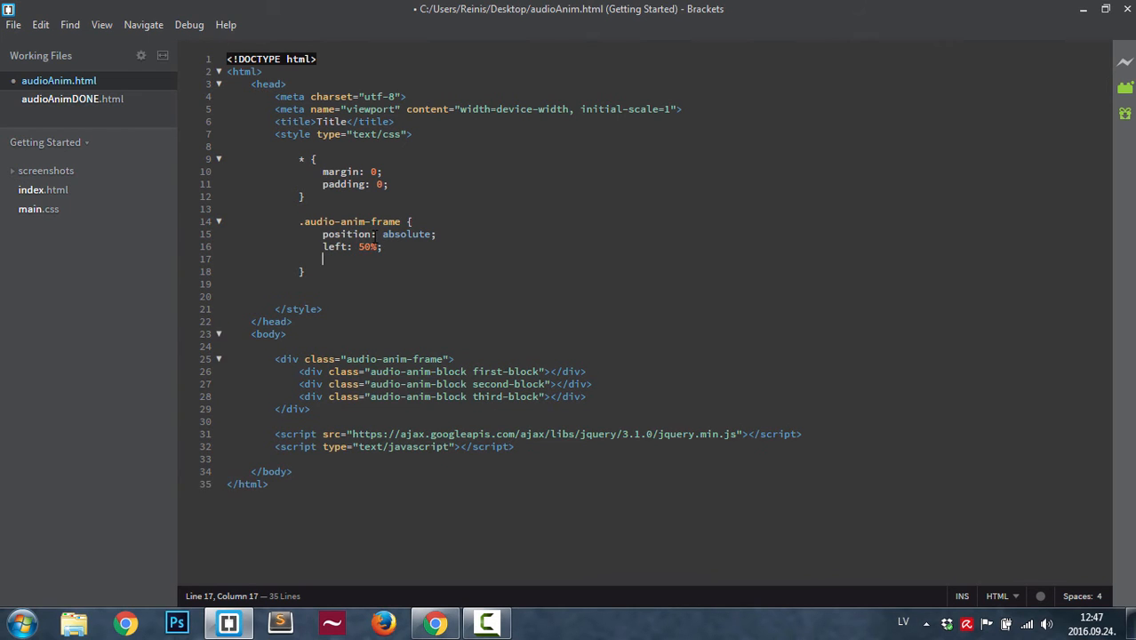
type("to")
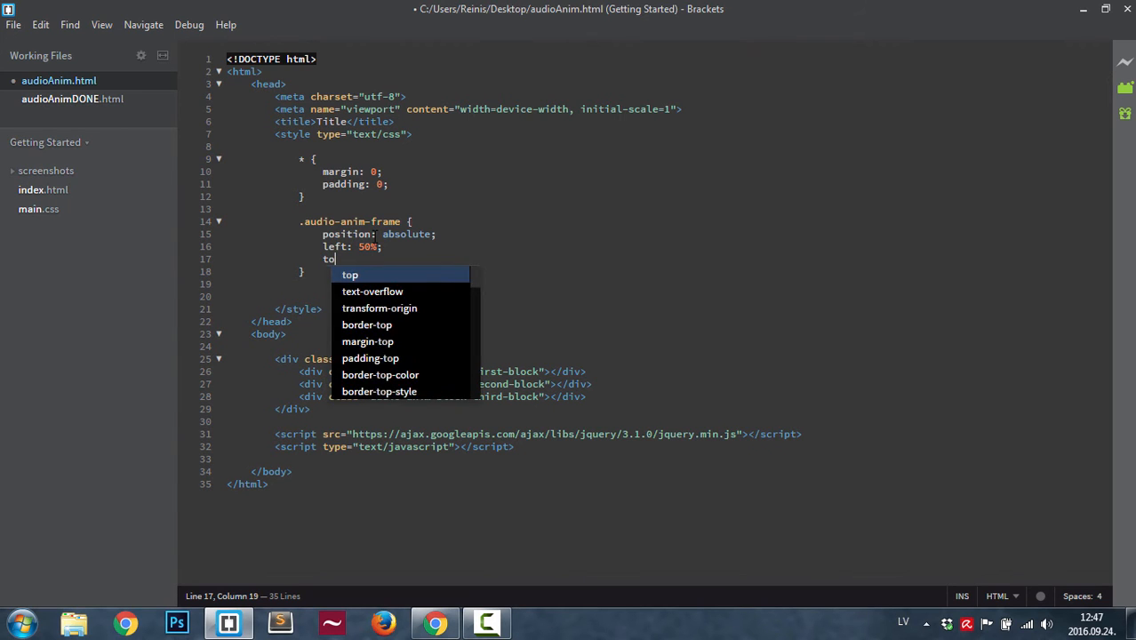
key("Return")
type("50%;")
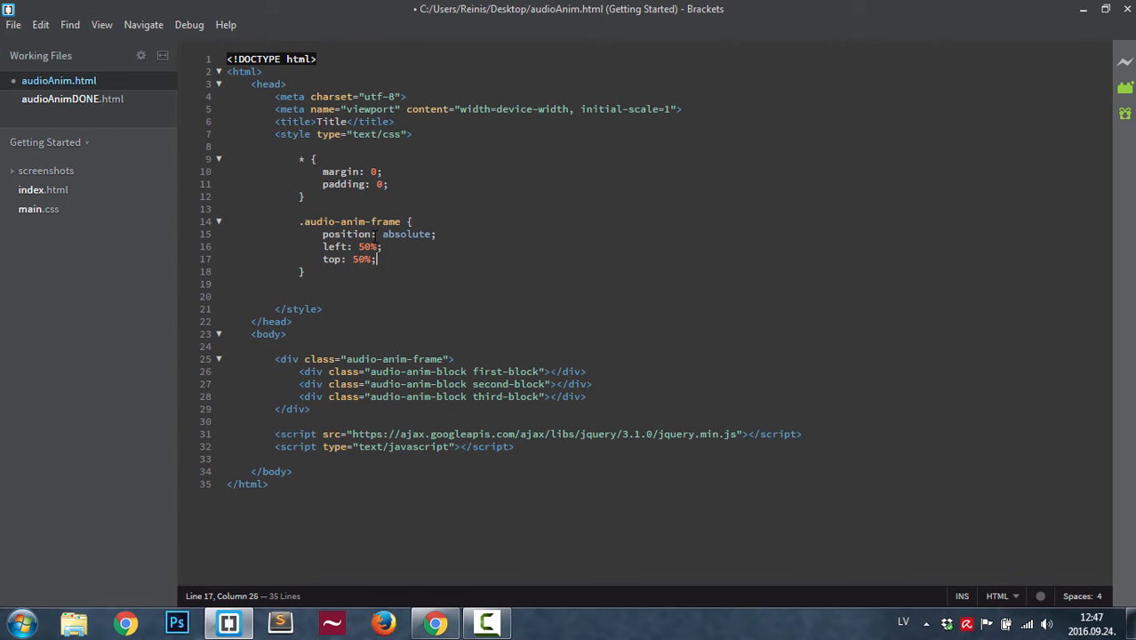
key("Return")
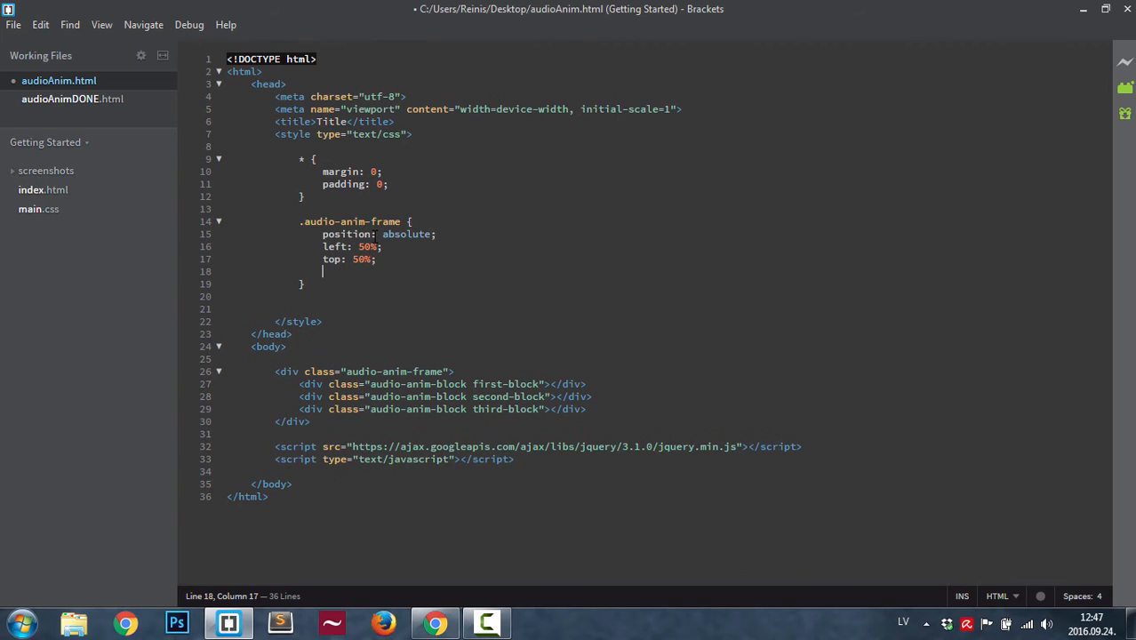
type("tra")
key("Return")
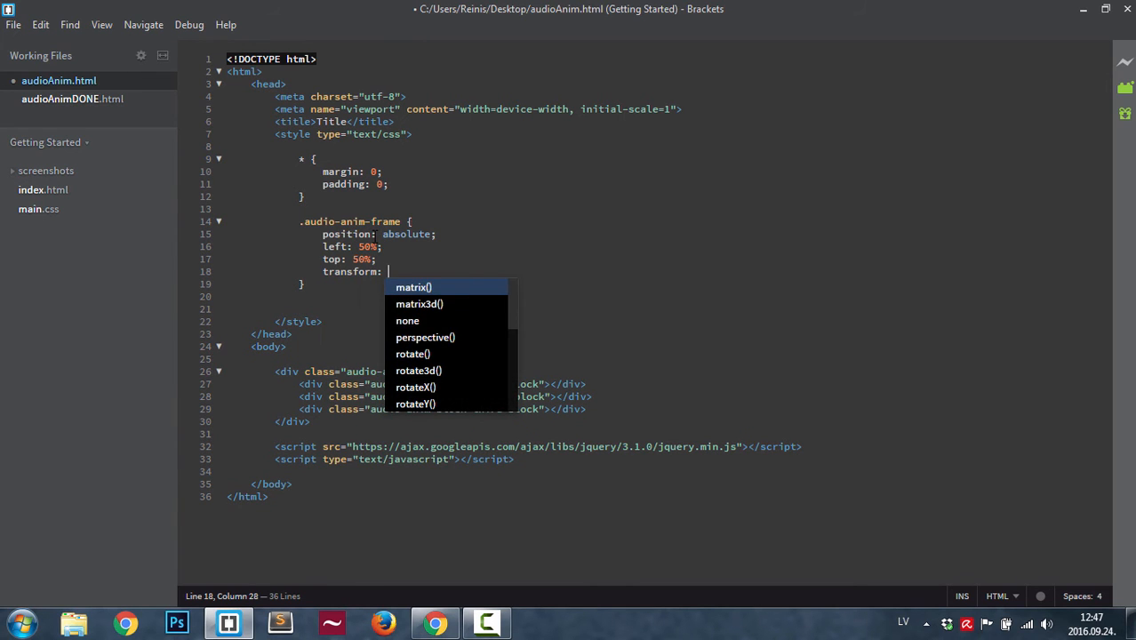
type("tr")
key("Down")
key("Down")
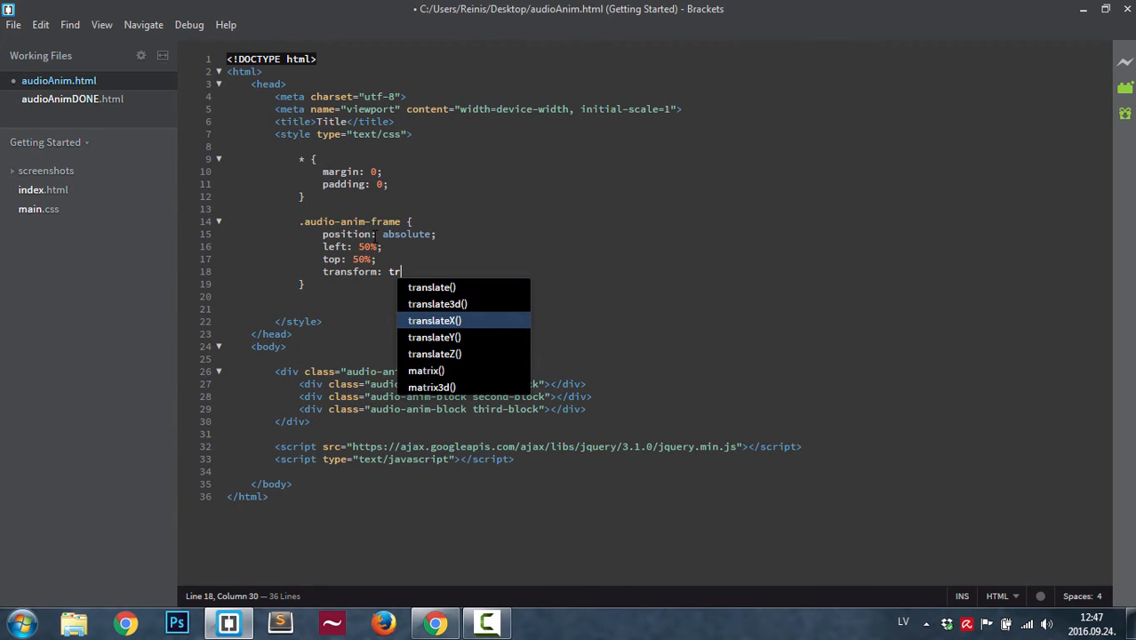
key("Return")
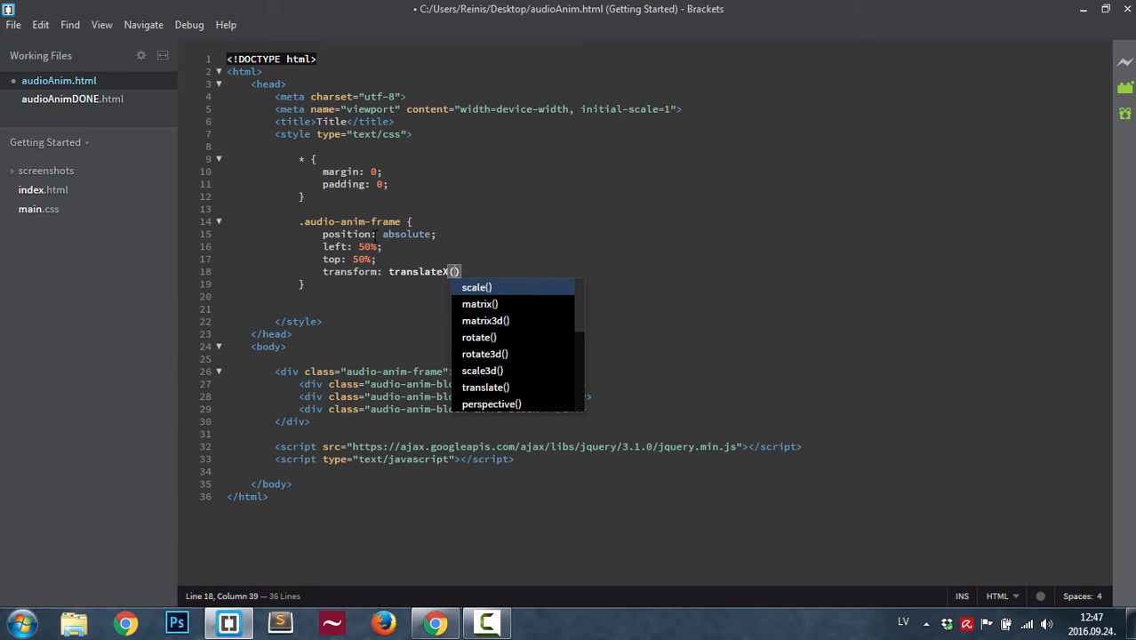
type("-50%)")
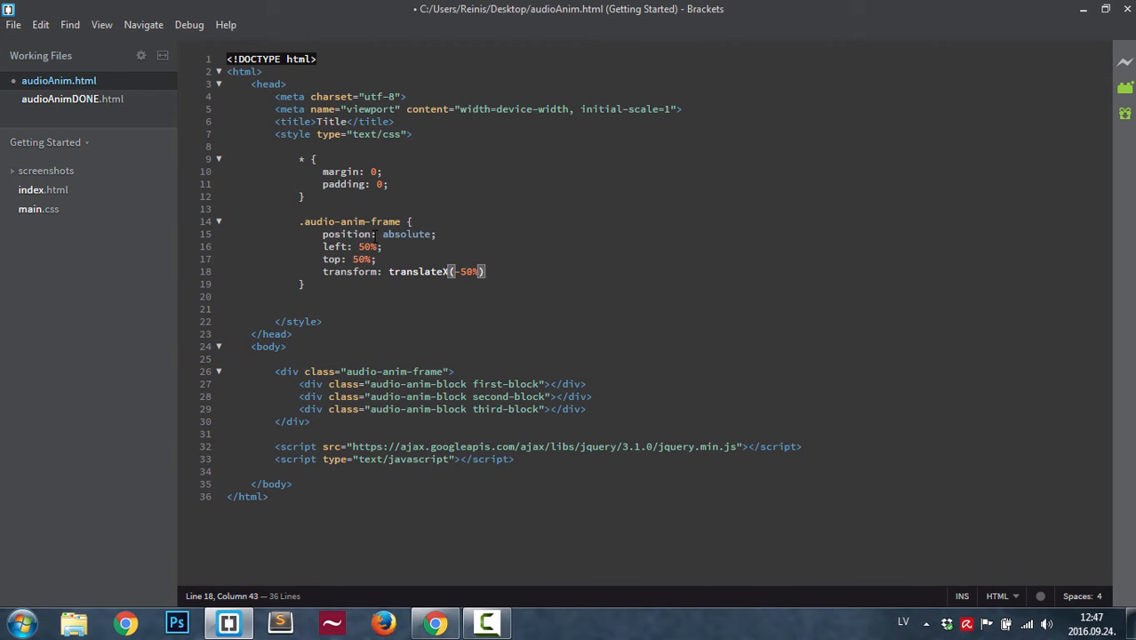
type(" tr")
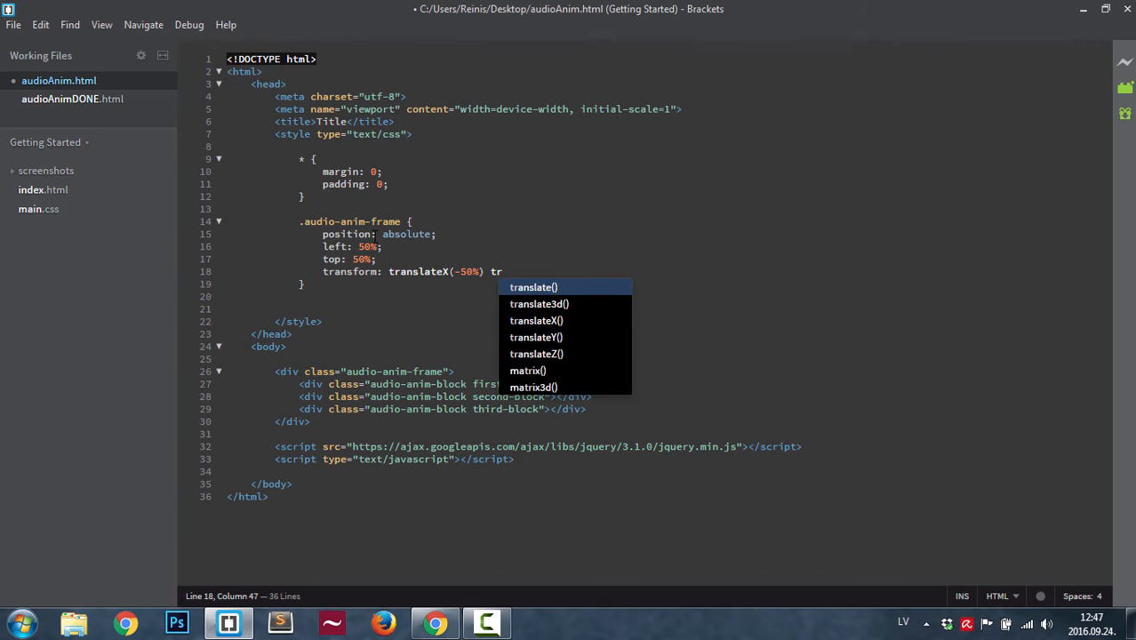
key("Down")
key("Down")
key("Down")
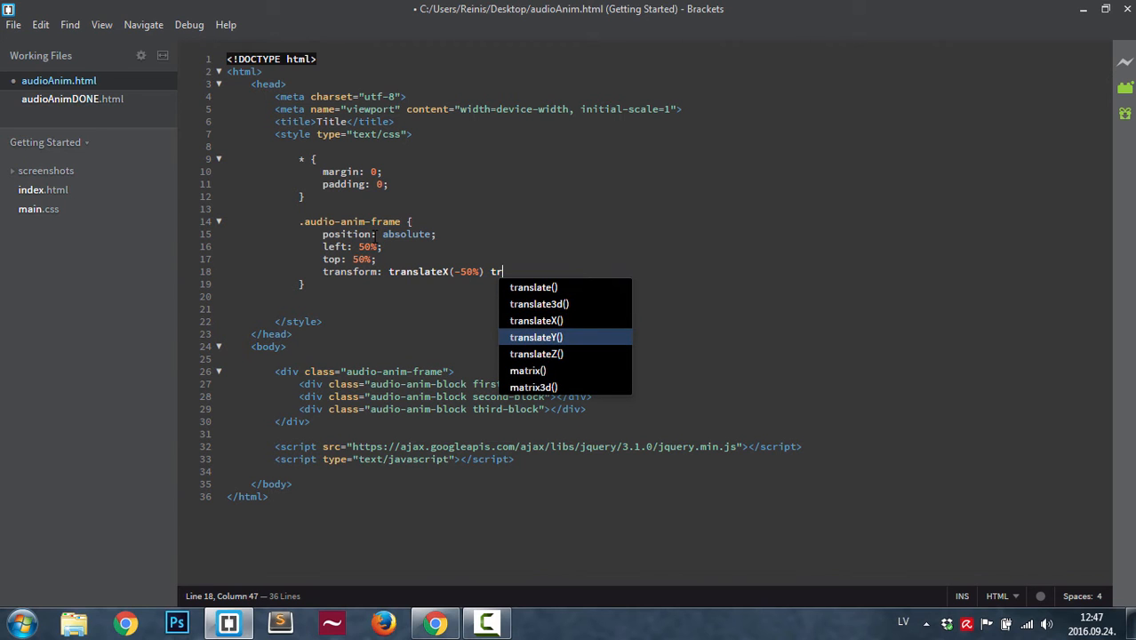
key("Return")
type("-50")
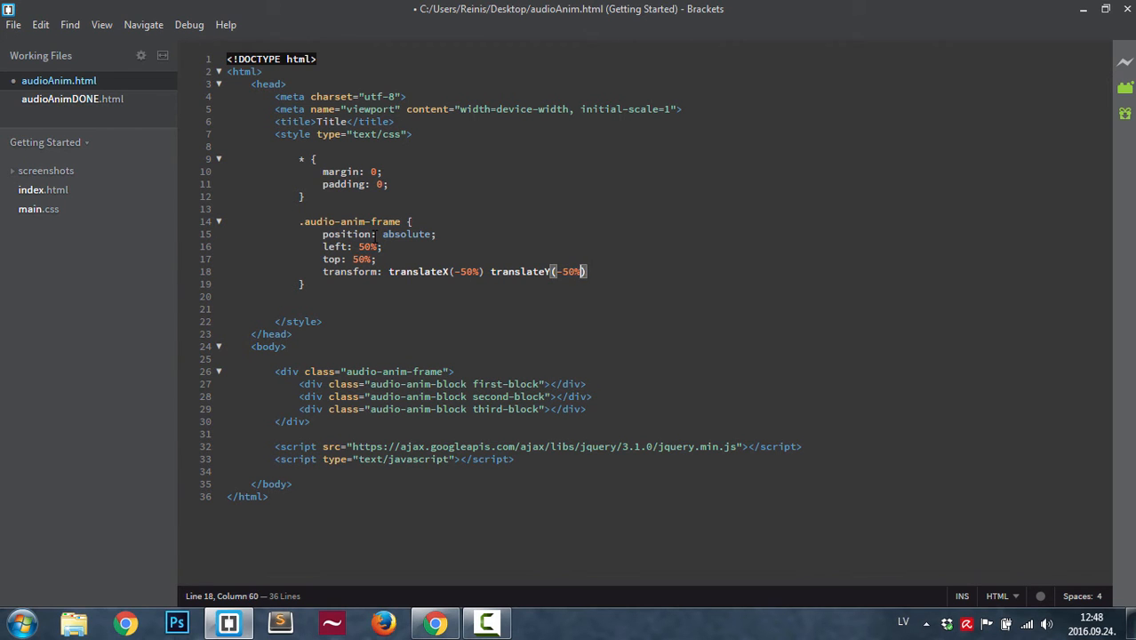
type("%);")
key("ctrl+s")
left_click(320, 283)
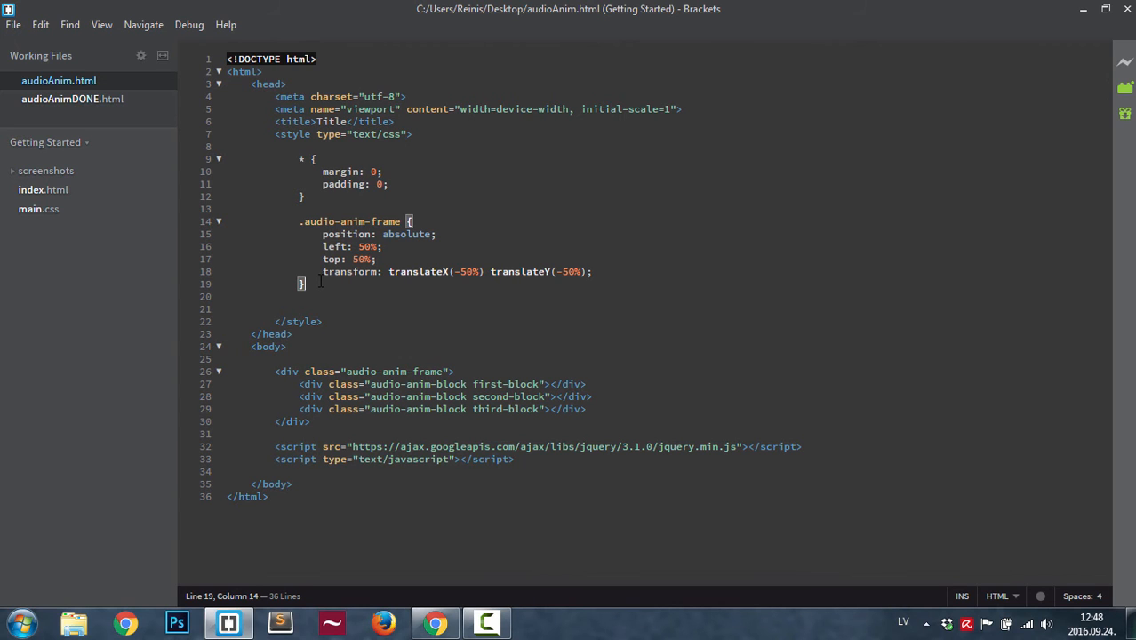
- Begin an .audio-anim-block rule with display: inline-block
key("Return")
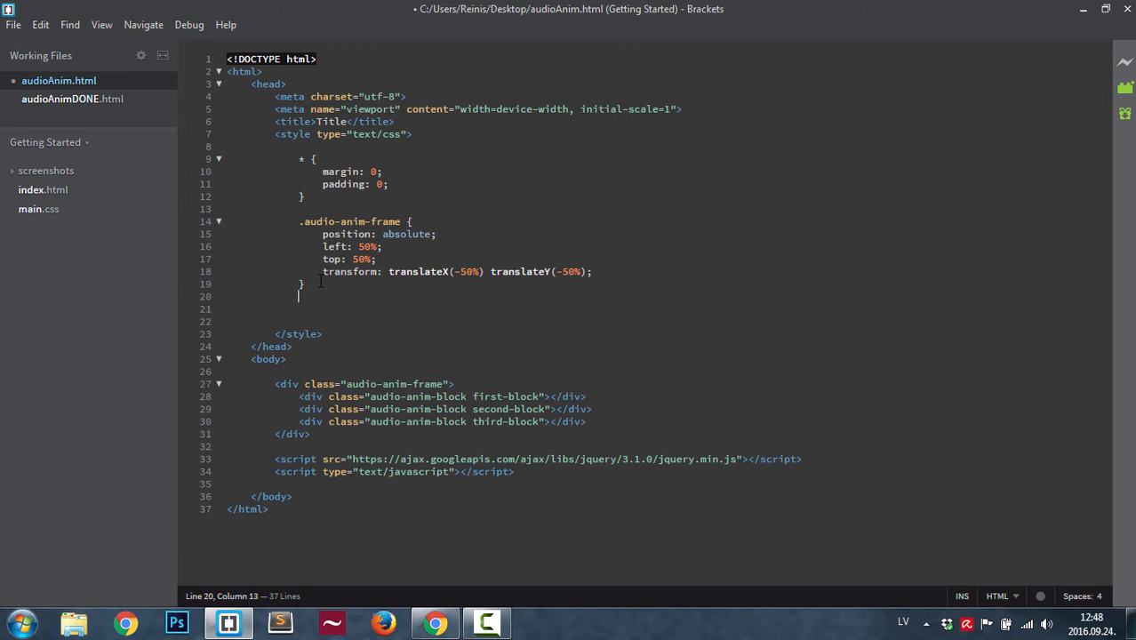
key("Return")
type(".audi")
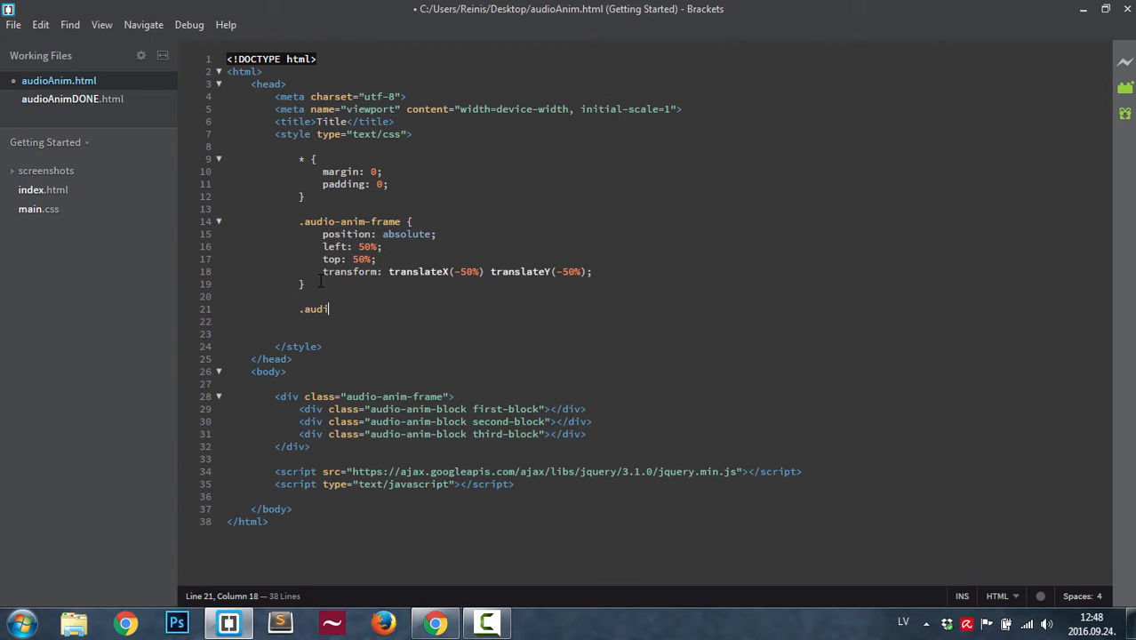
type("o-anim-")
type("bloc")
type("k")
type(" {")
key("Return")
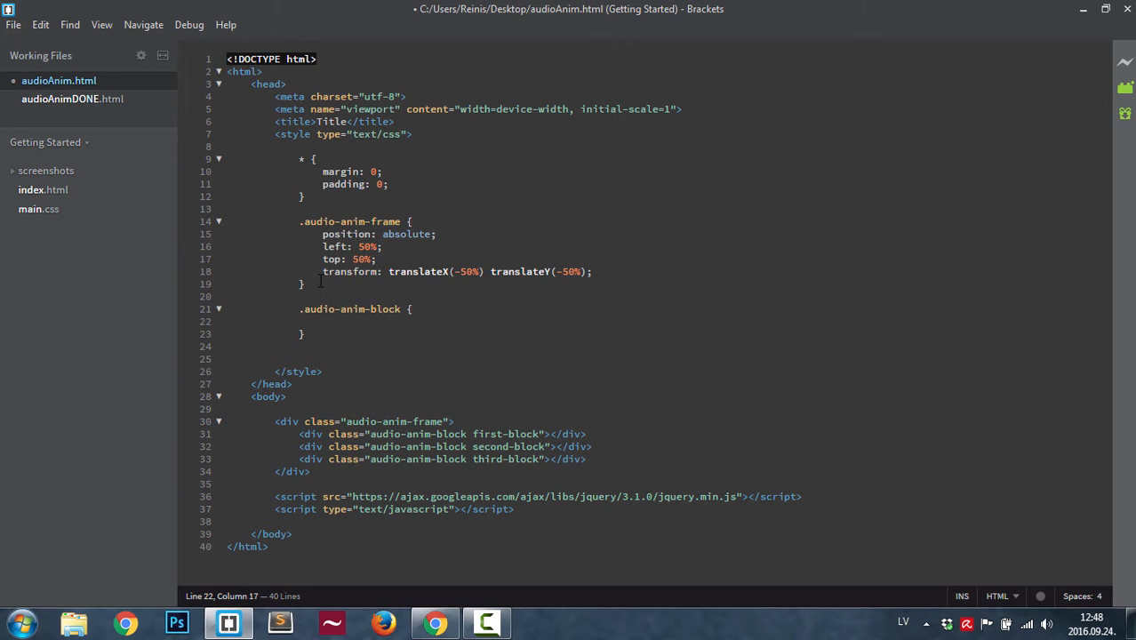
type("di")
key("Down")
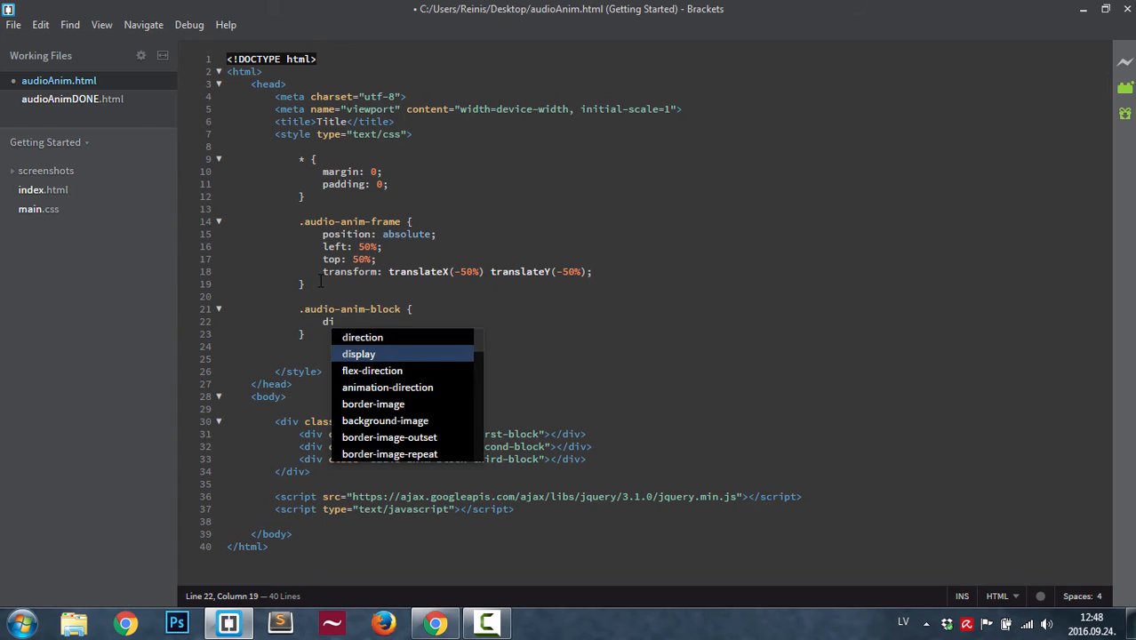
key("Return")
type("in")
key("Down")
key("Down")
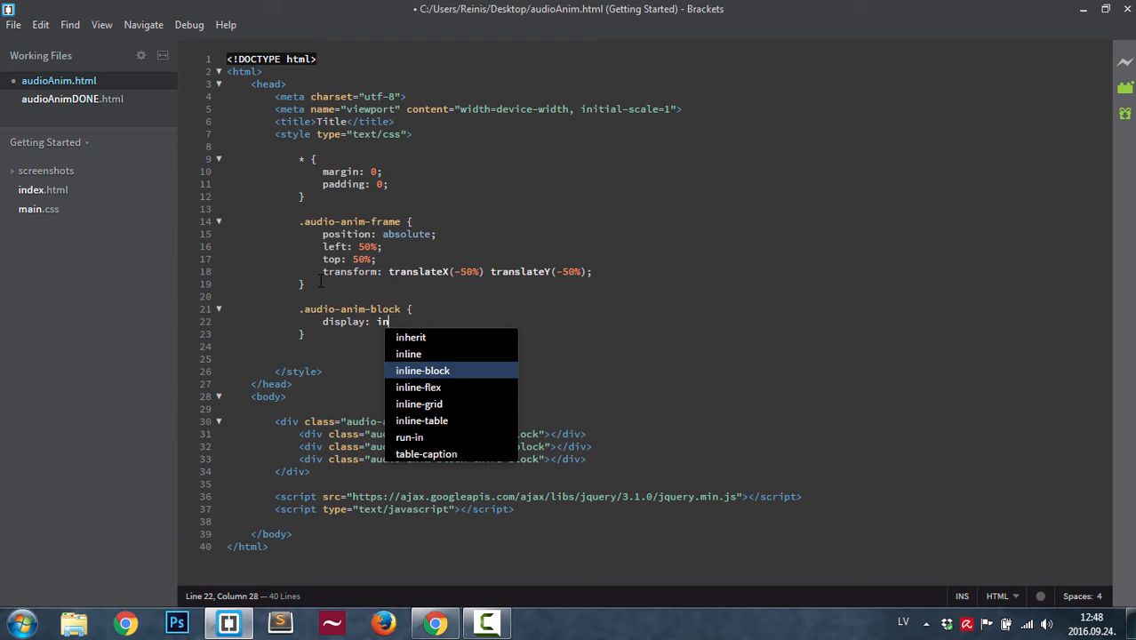
key("Return")
type(";")
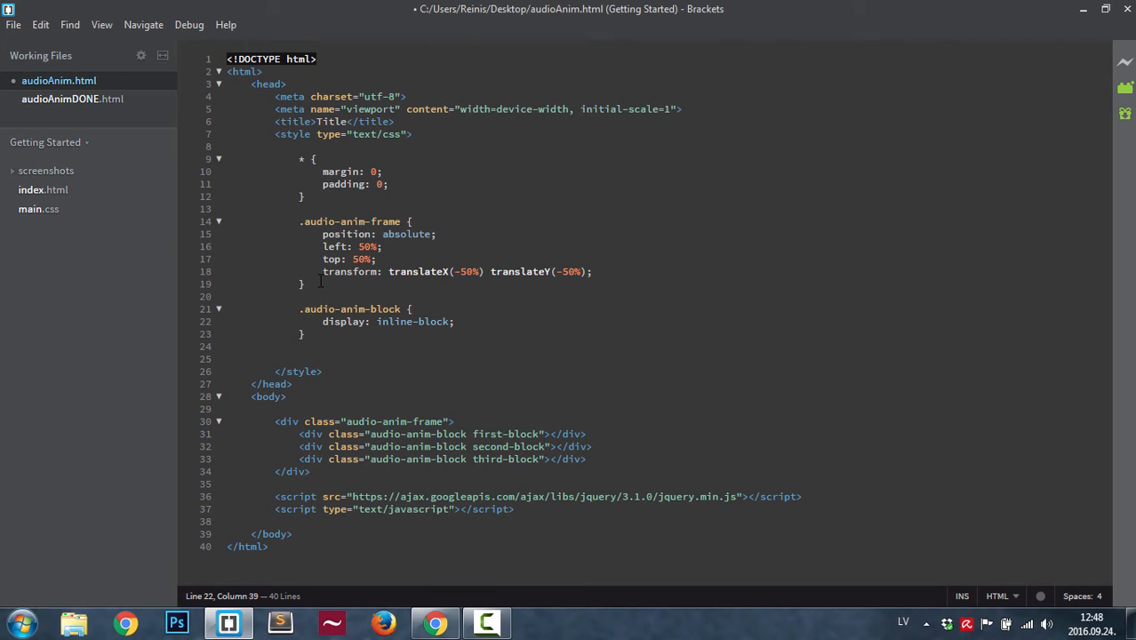
- Give the blocks width 8px, height 40px and a red background-color, and save
key("Return")
type("wi")
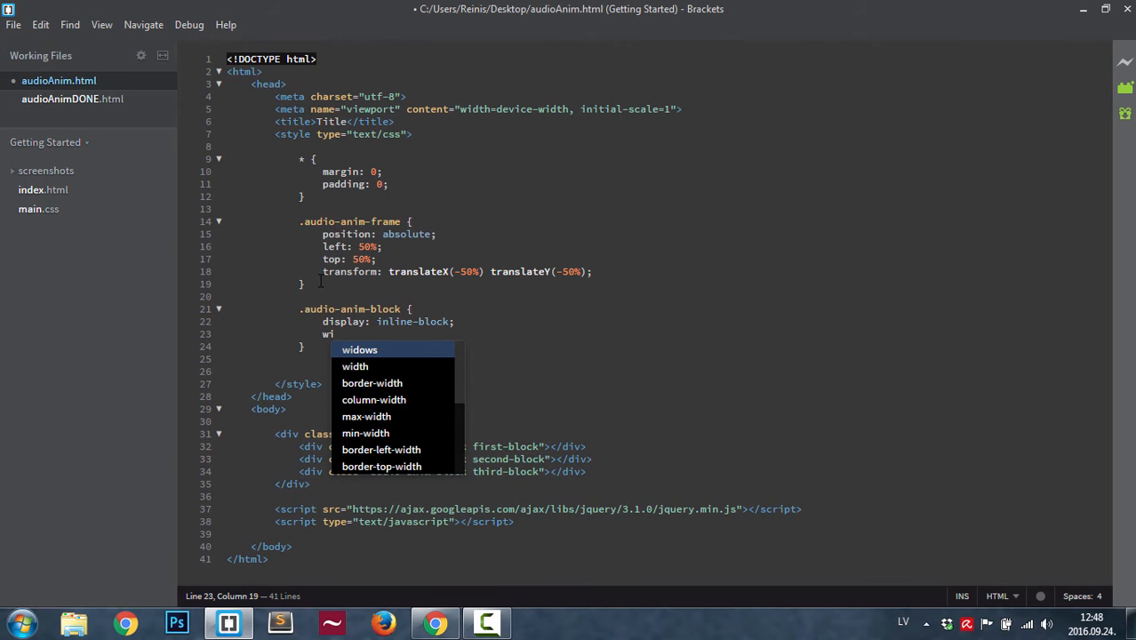
key("Down")
key("Return")
type("8px")
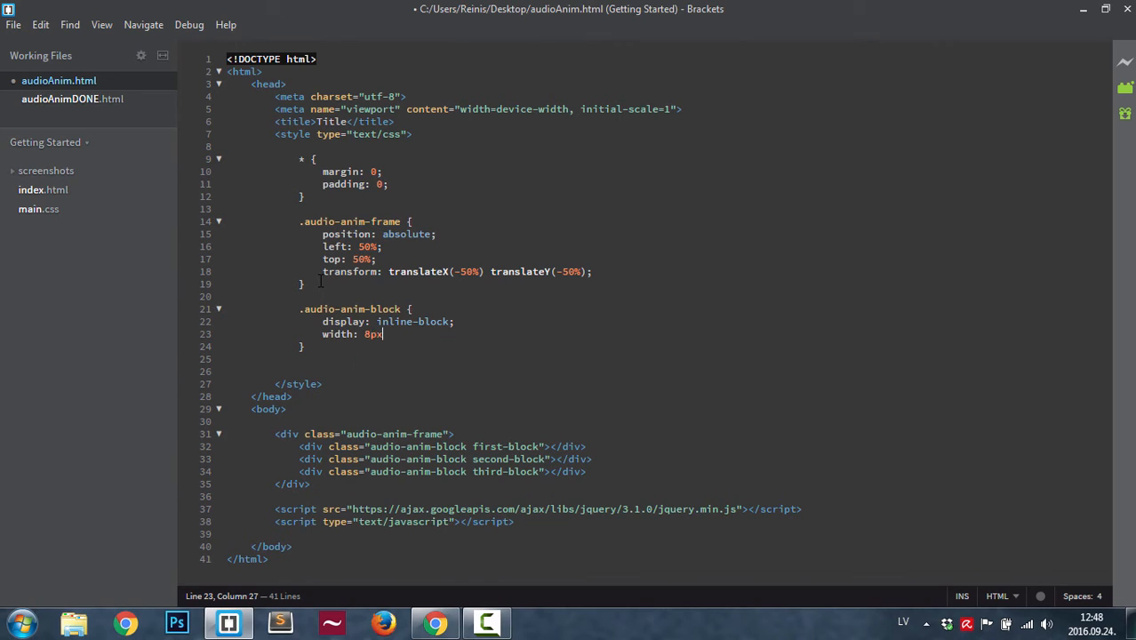
type(";")
key("Return")
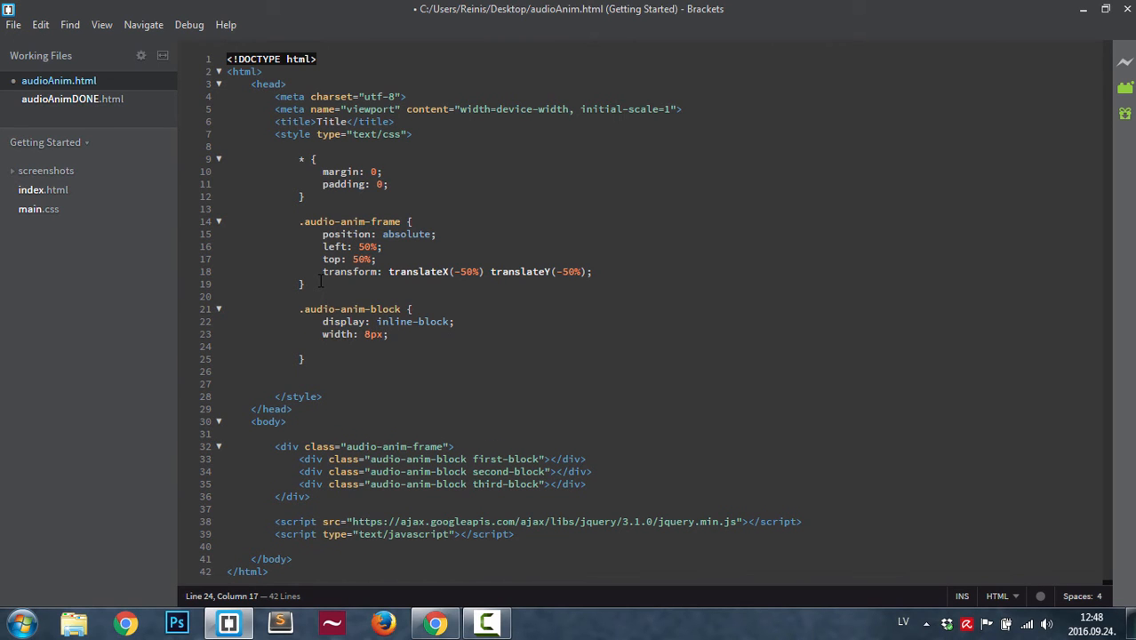
type("h")
key("Return")
type("40")
type("px;")
key("Return")
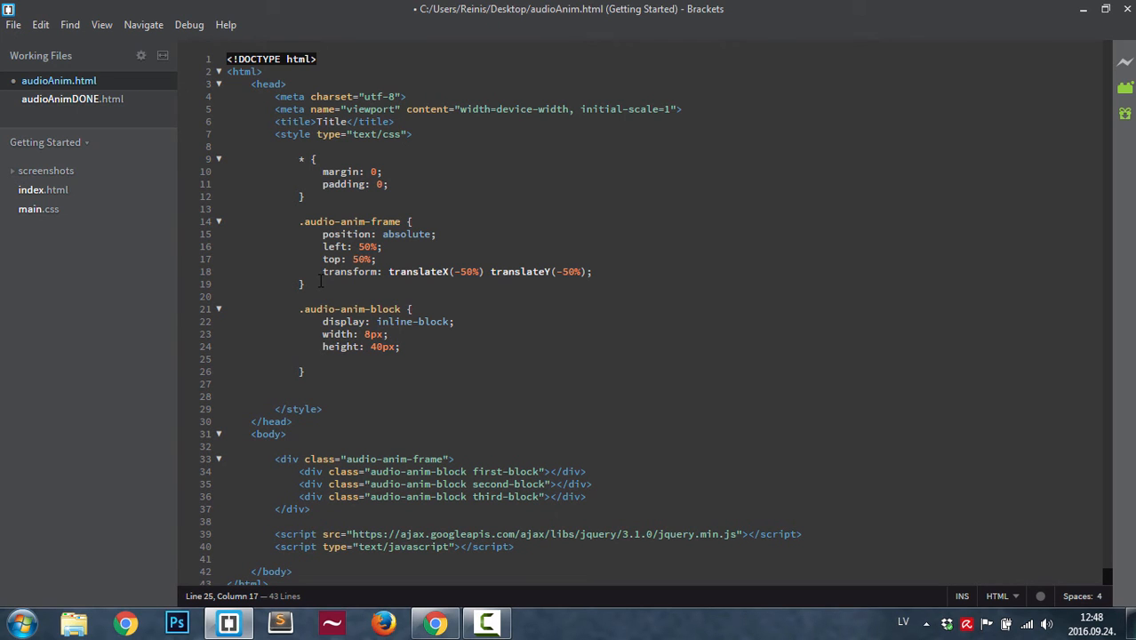
type("ba")
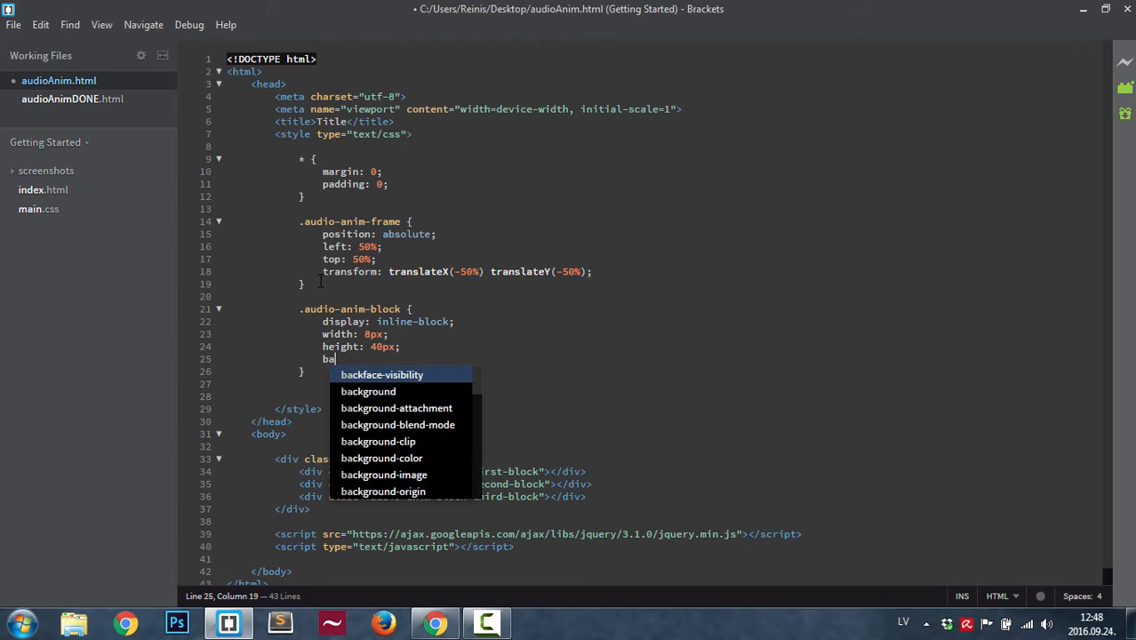
key("Down")
key("Down")
key("Down")
key("Down")
key("Down")
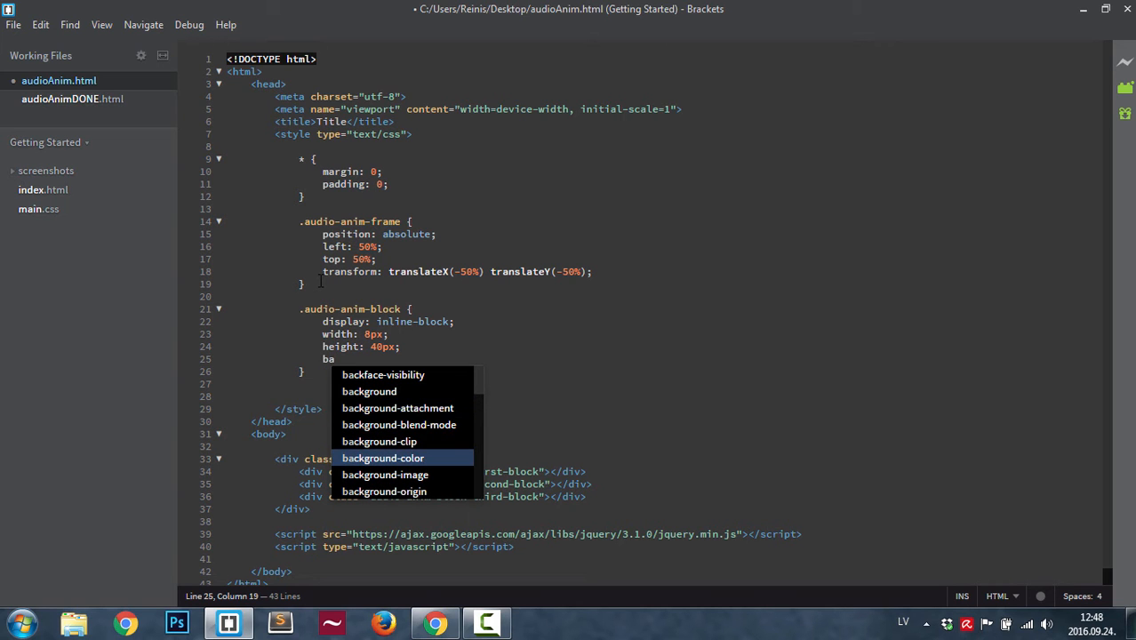
key("Return")
type("re")
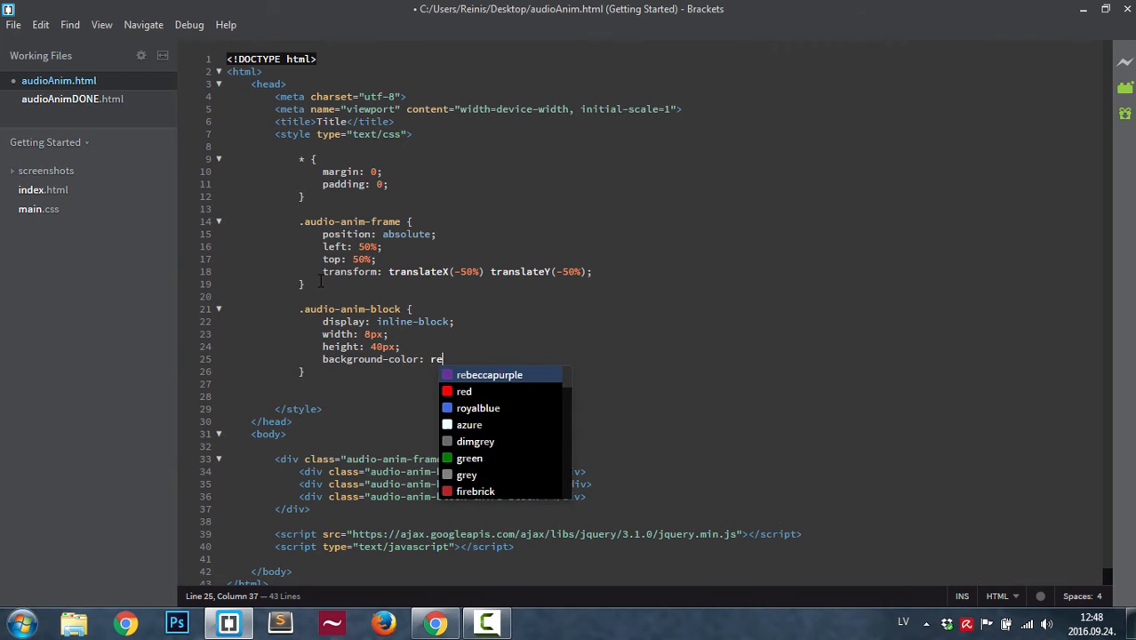
type("d;")
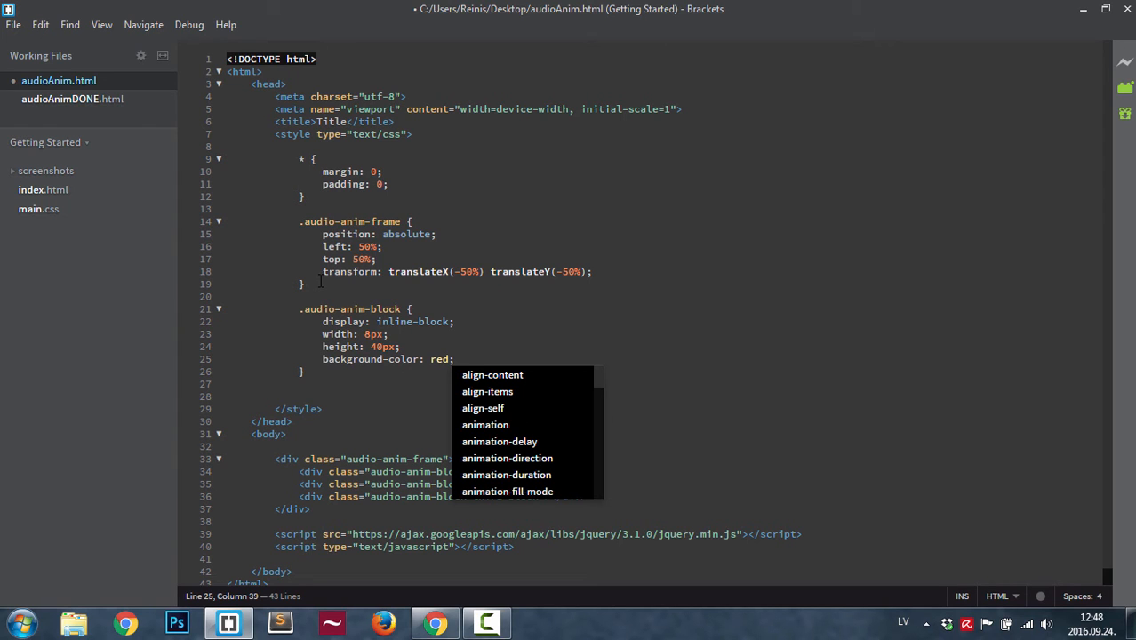
scroll(1116, 225, "down", 1)
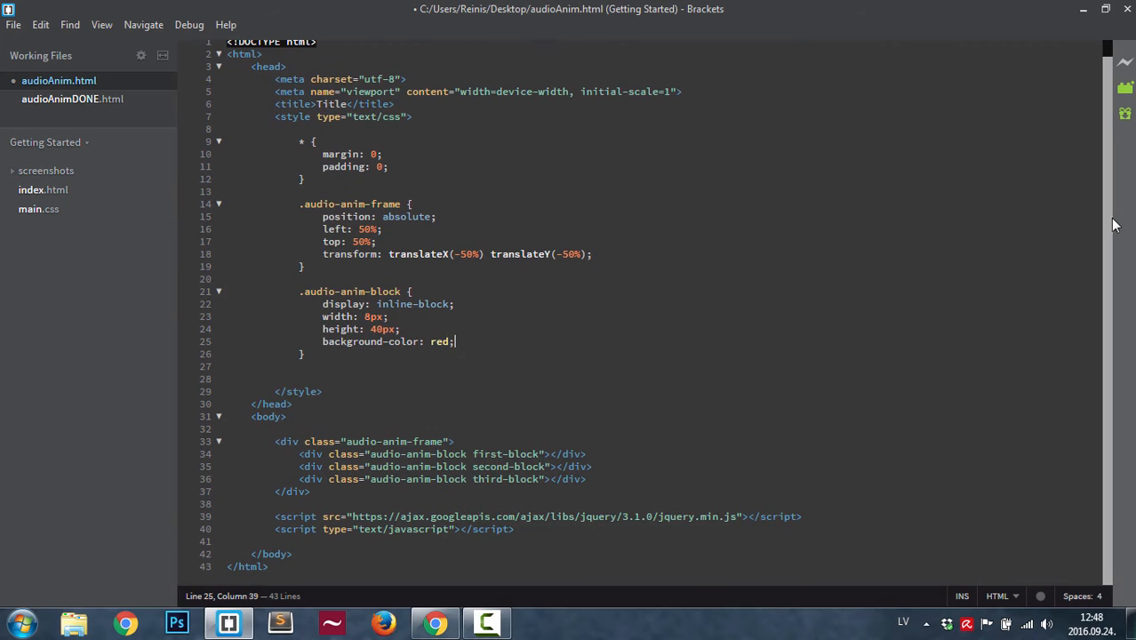
left_click(334, 355)
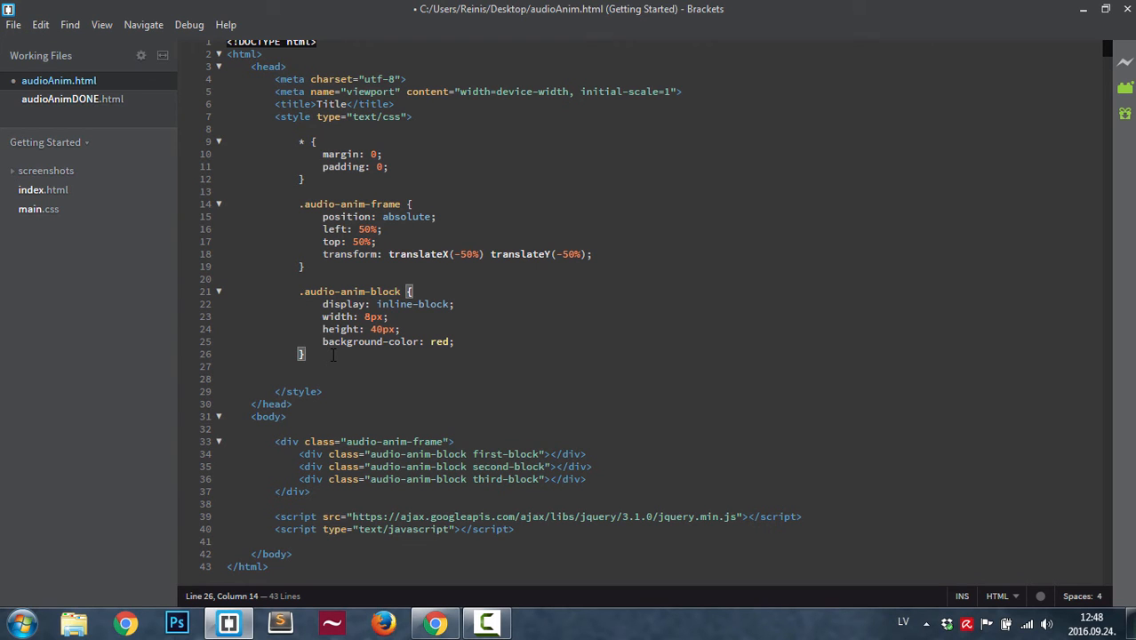
key("Return")
key("Return")
key("ctrl+s")
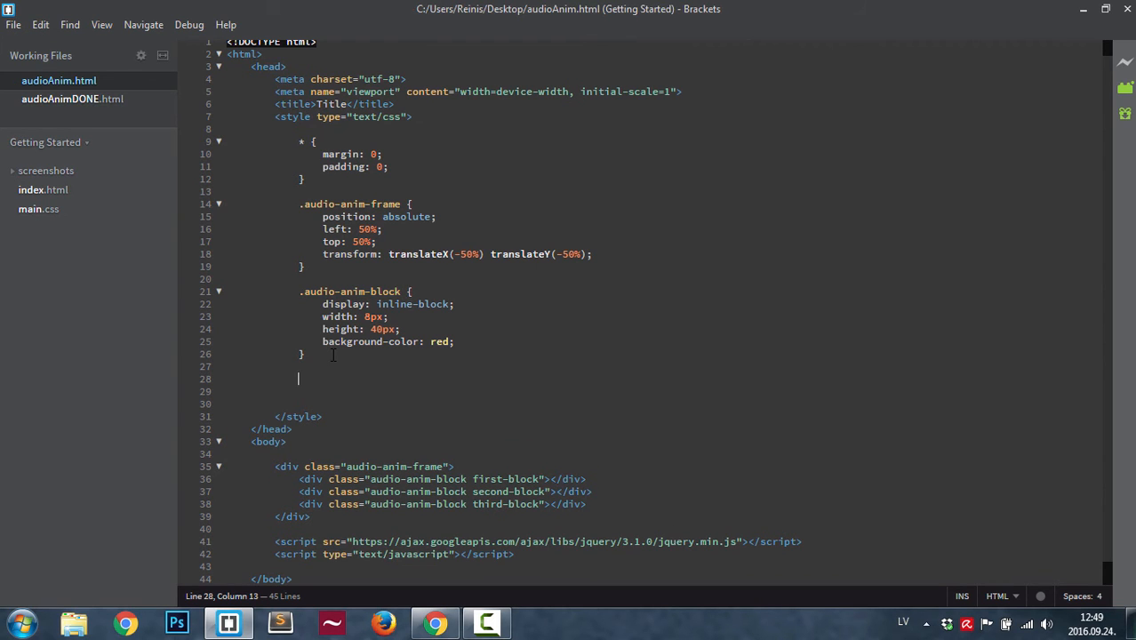
- Reload audioAnim.html in Chrome to see three centred red bars, then return to Brackets
left_click(435, 622)
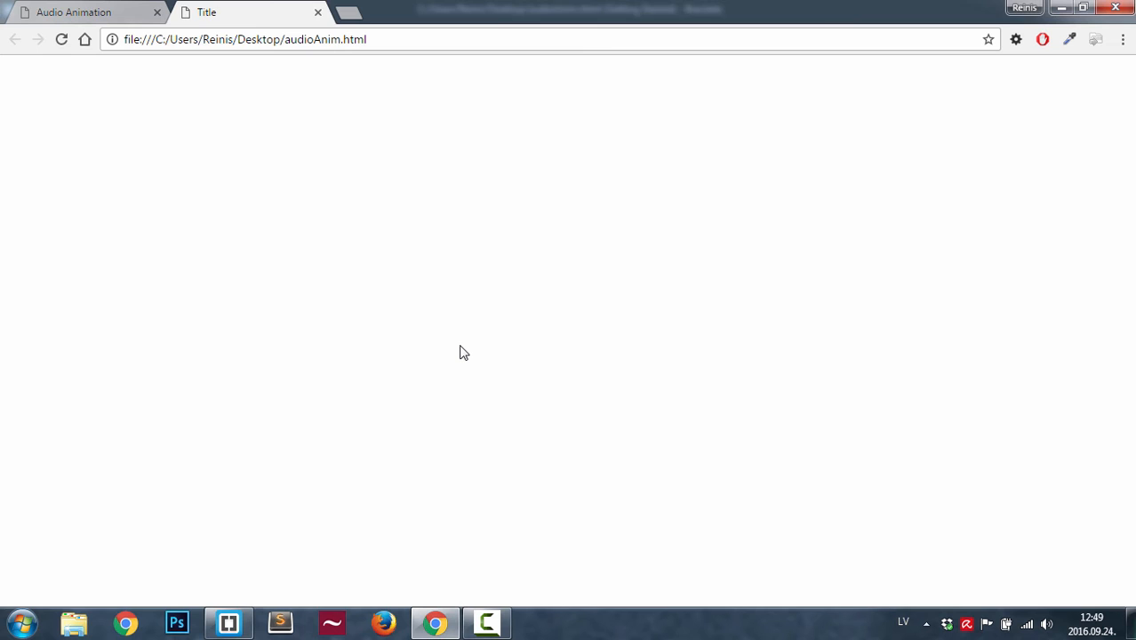
key("F5")
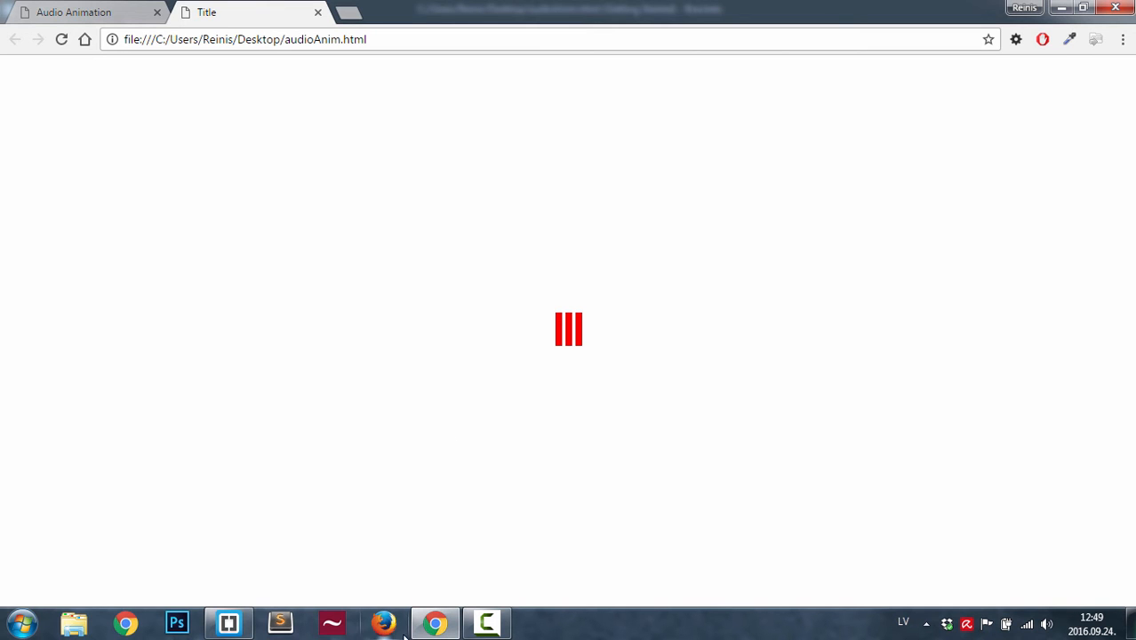
left_click(229, 624)
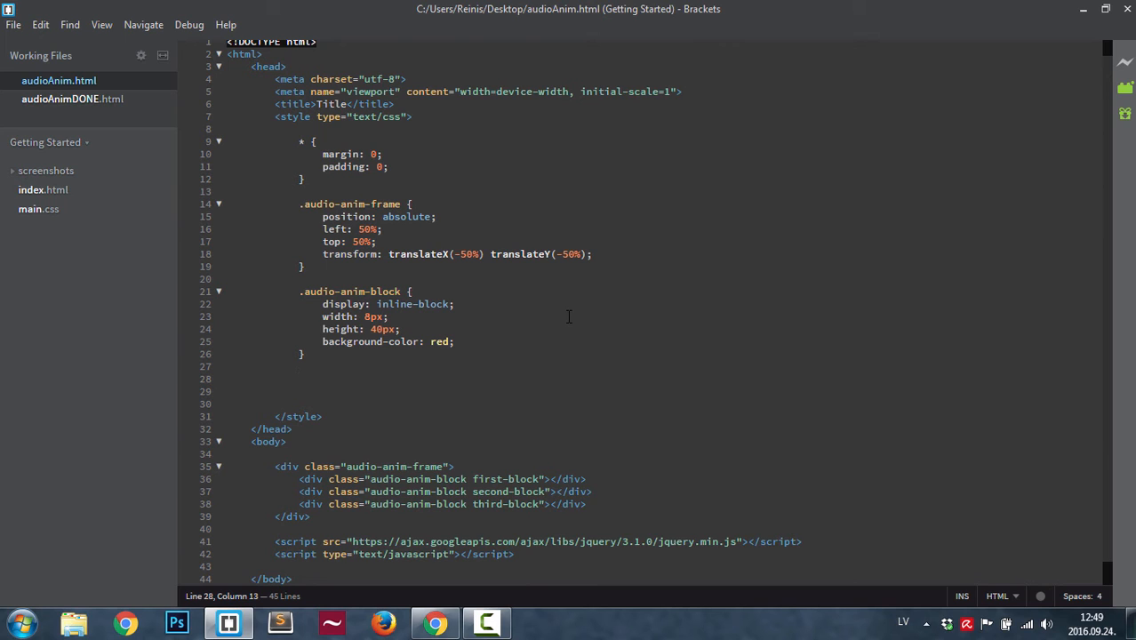
type("@key")
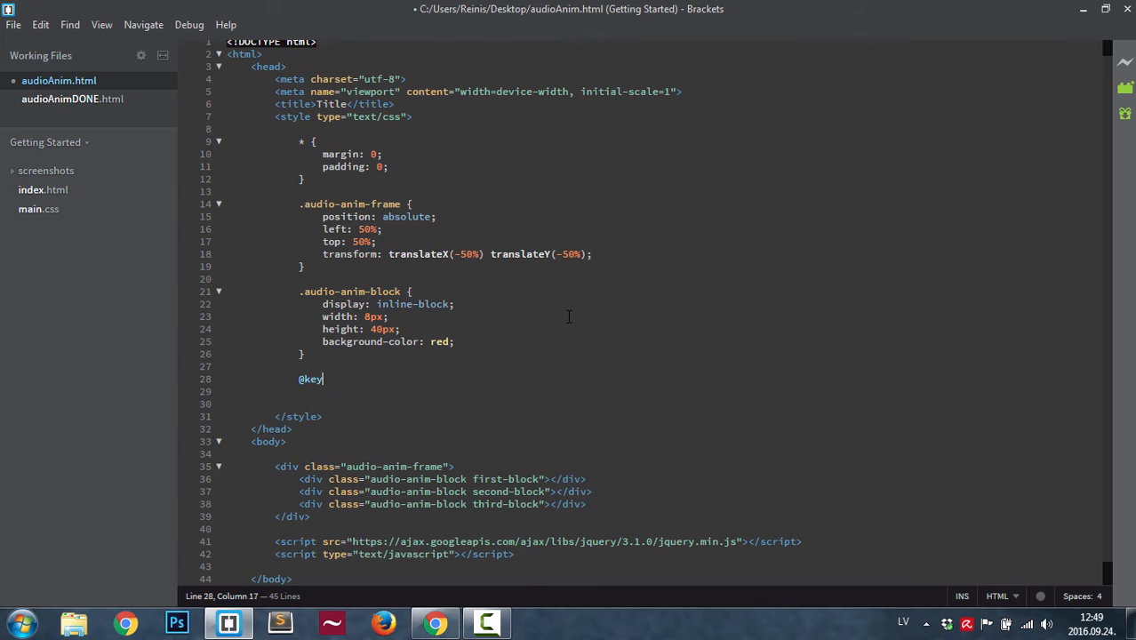
type("frames ")
type("fi")
type("rst-")
type("block ")
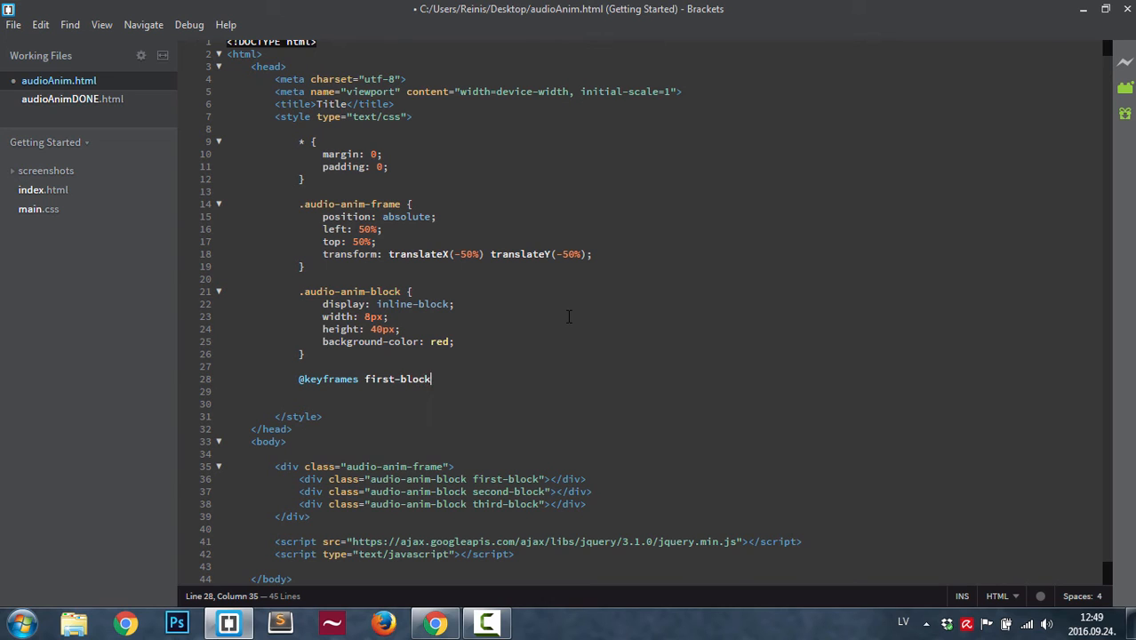
type("{")
key("Return")
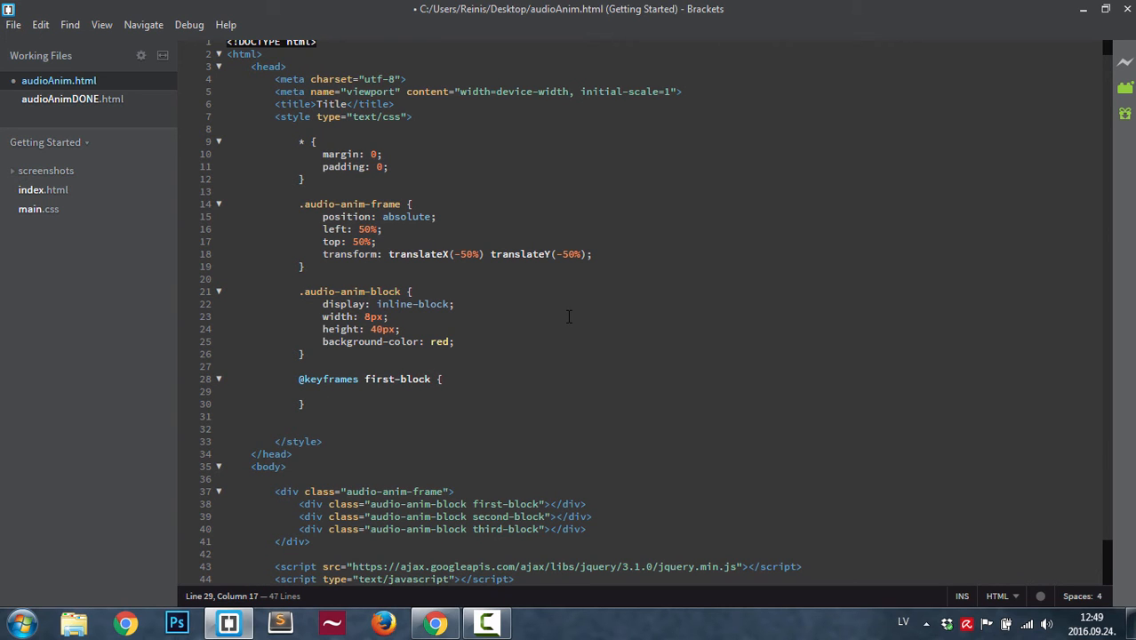
type("0")
type("%")
type(" {")
type("tra")
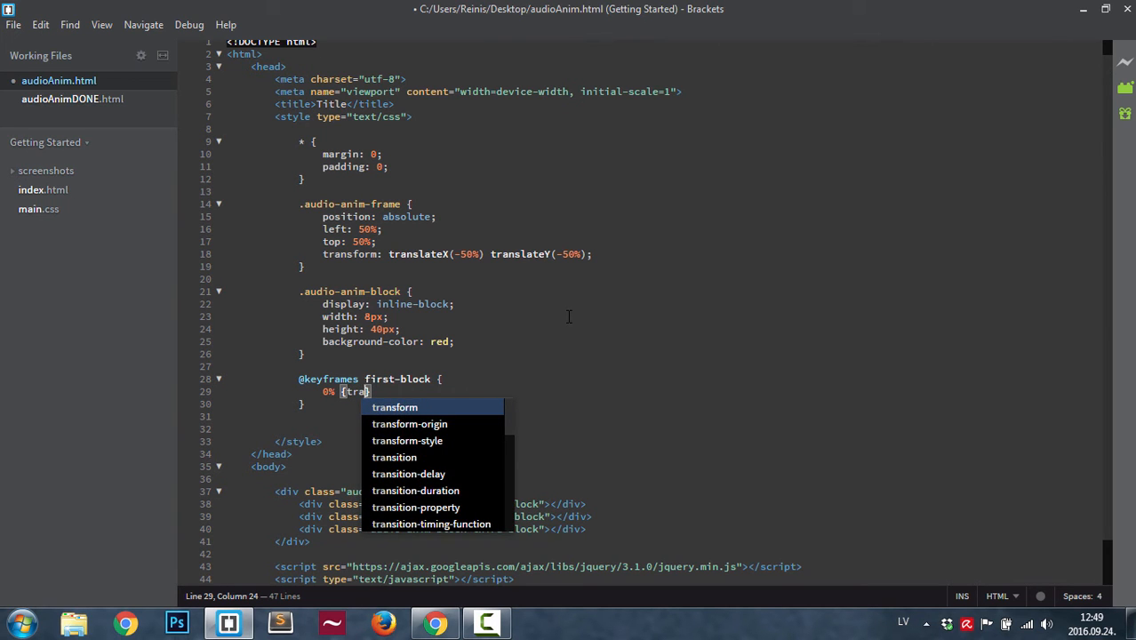
key("Return")
type("sc")
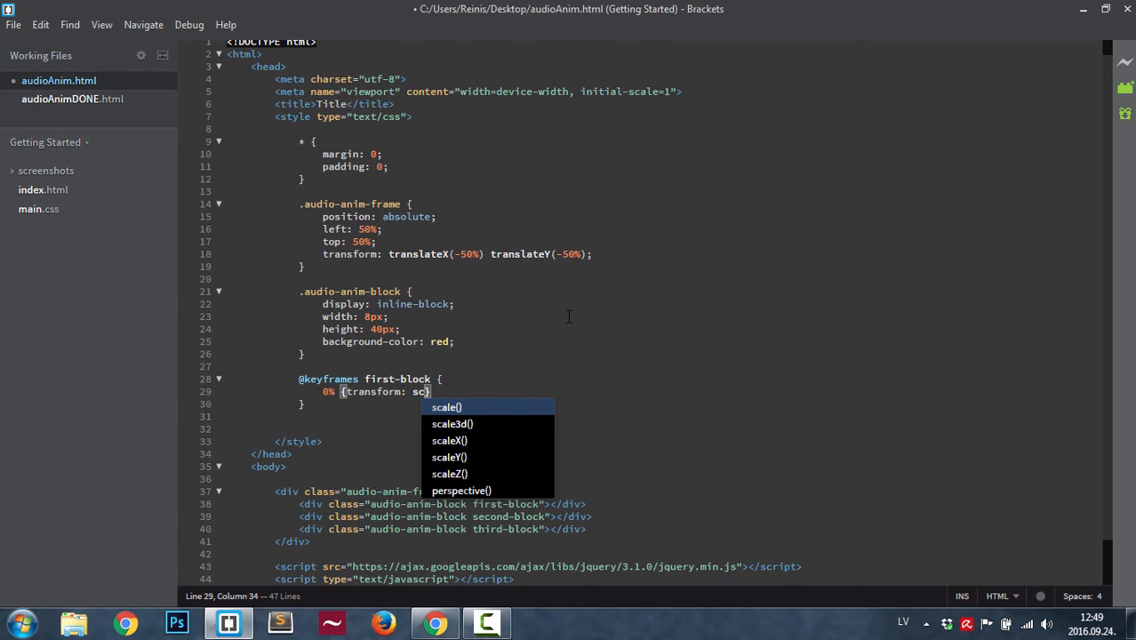
key("Down")
key("Down")
key("Down")
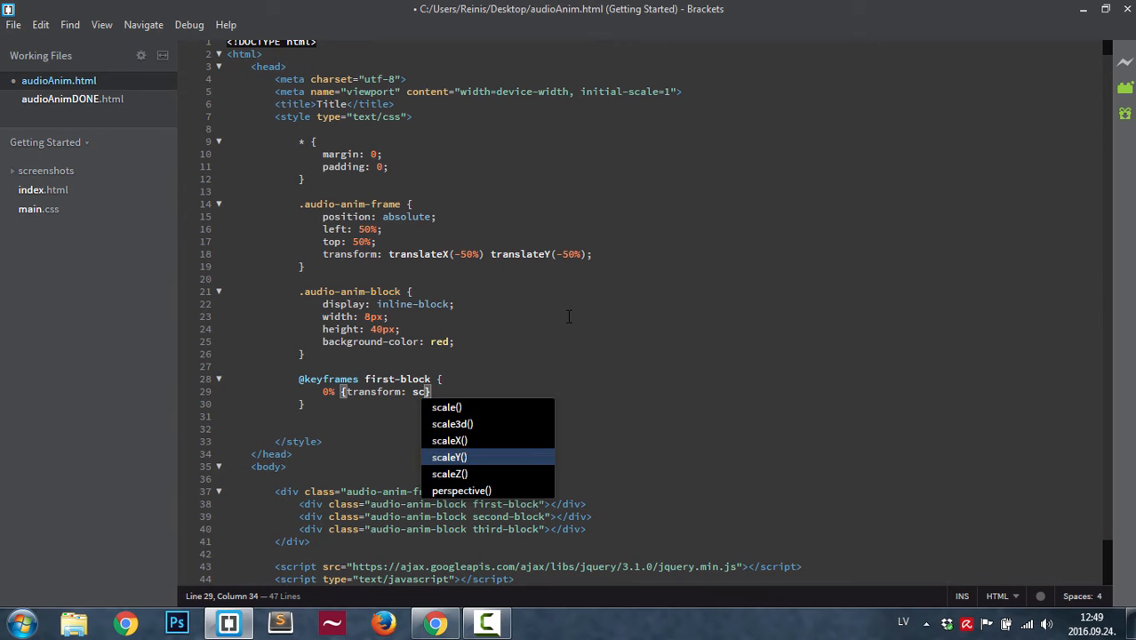
key("Return")
type("1)")
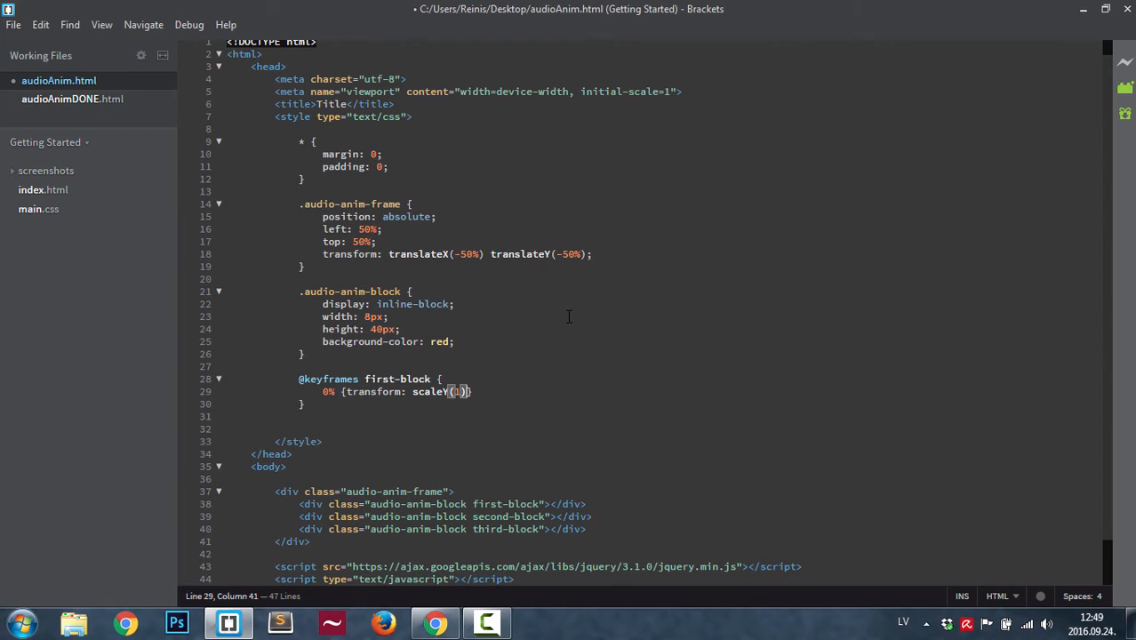
type(";")
- Duplicate the step three times and renumber the copies 25%, 50% and 100%
left_click_drag(323, 392, 492, 390)
left_click(492, 389)
key("ctrl+d")
key("ctrl+d")
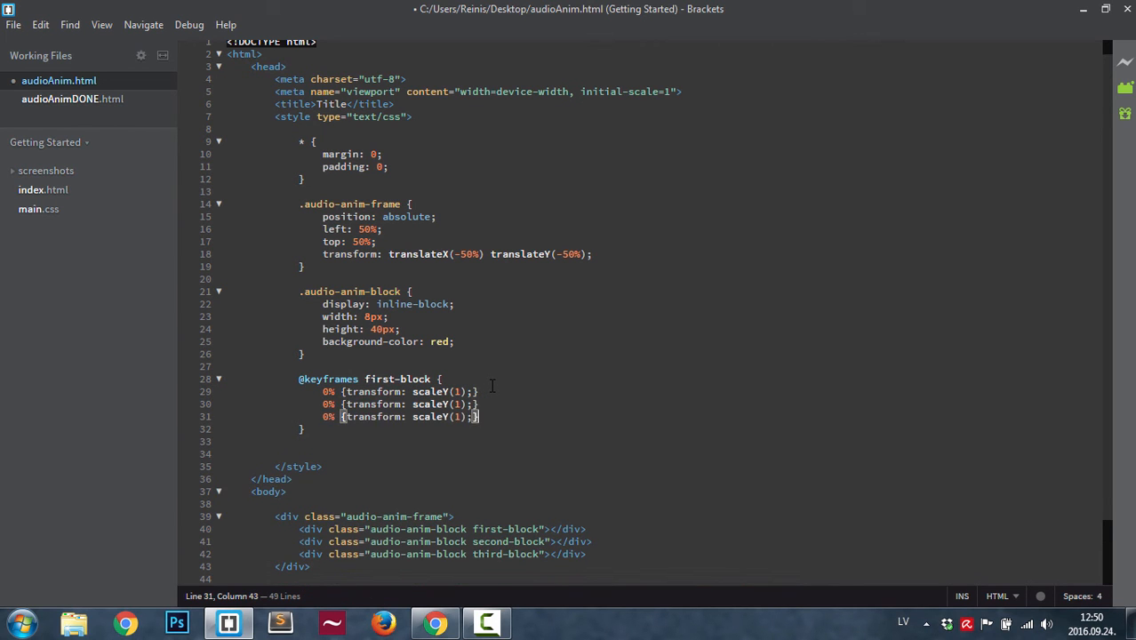
key("ctrl+d")
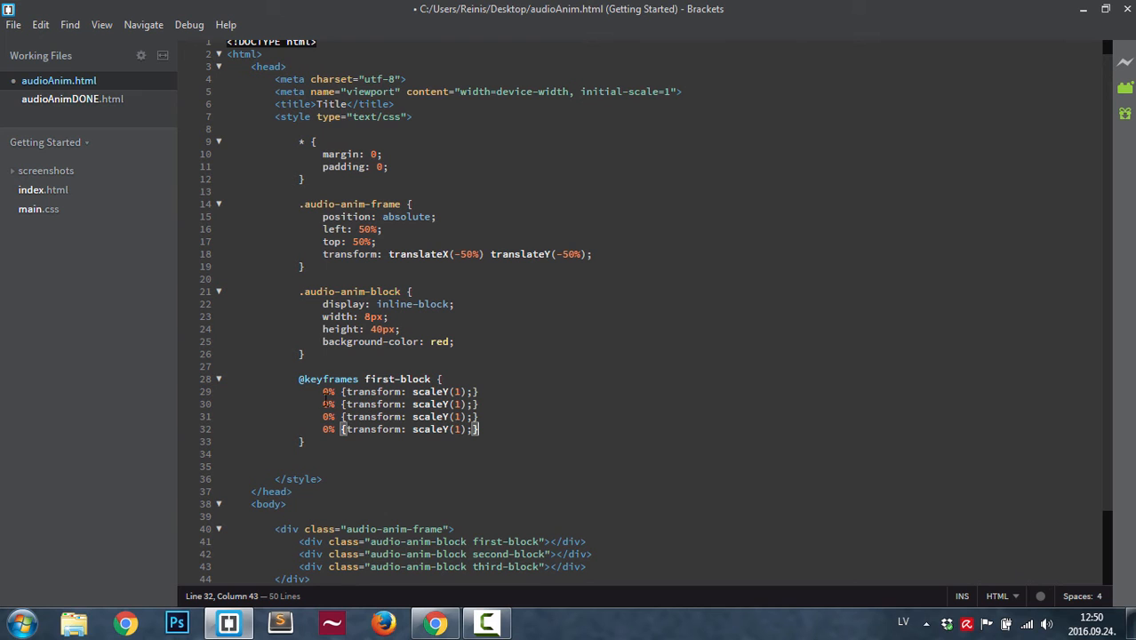
left_click(329, 405)
key("BackSpace")
type("25")
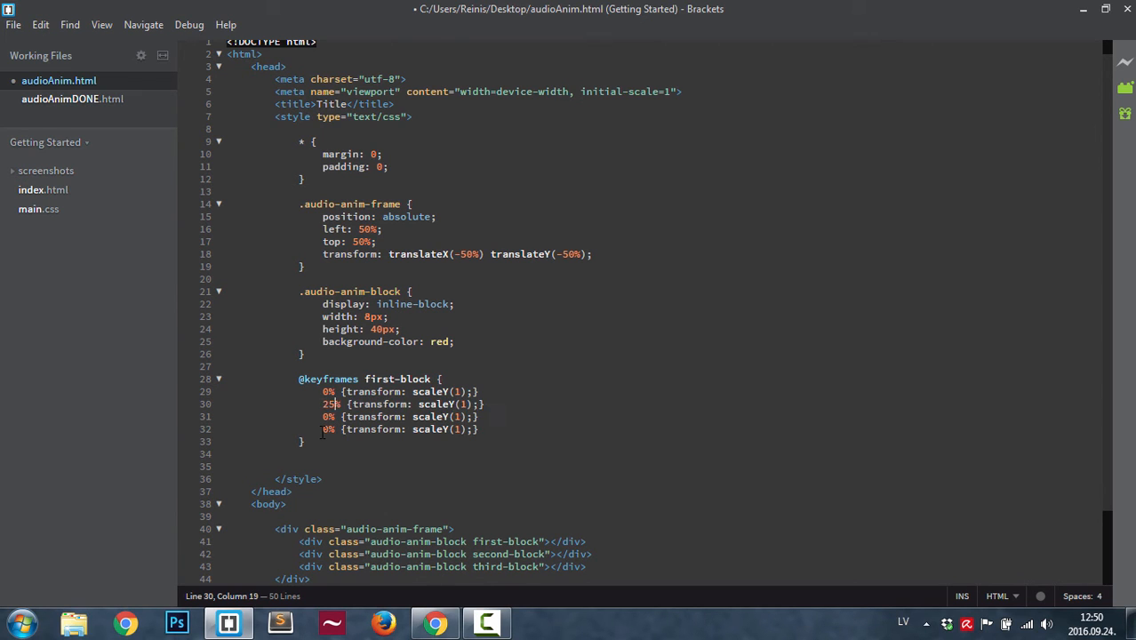
key("Down")
key("Left")
key("BackSpace")
type("50")
key("Down")
key("Left")
key("Left")
type("1")
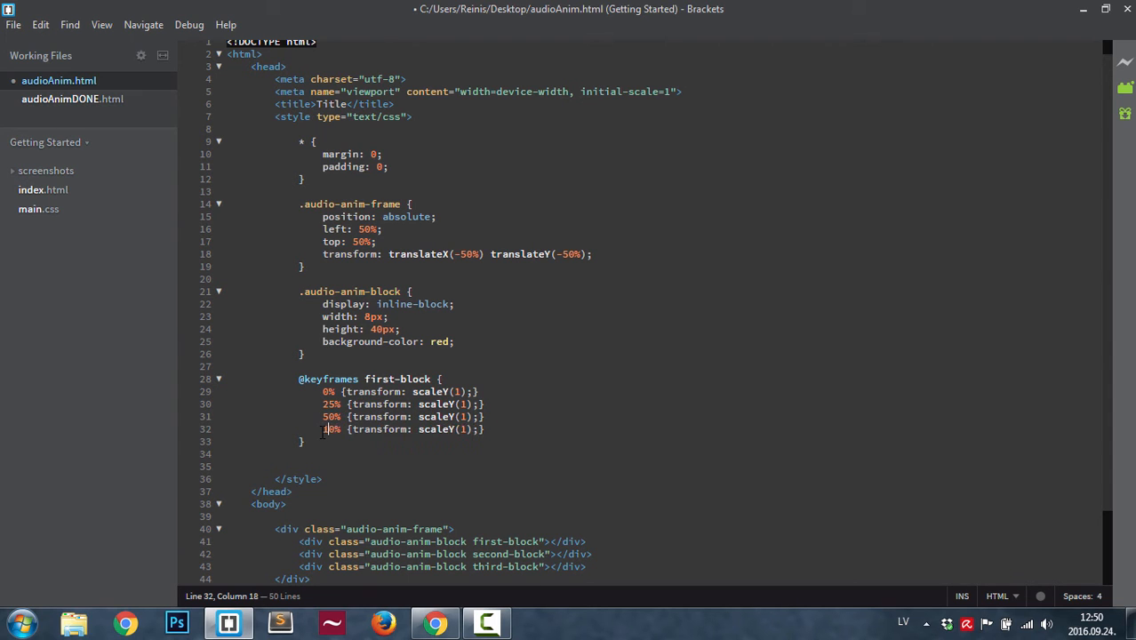
type("0")
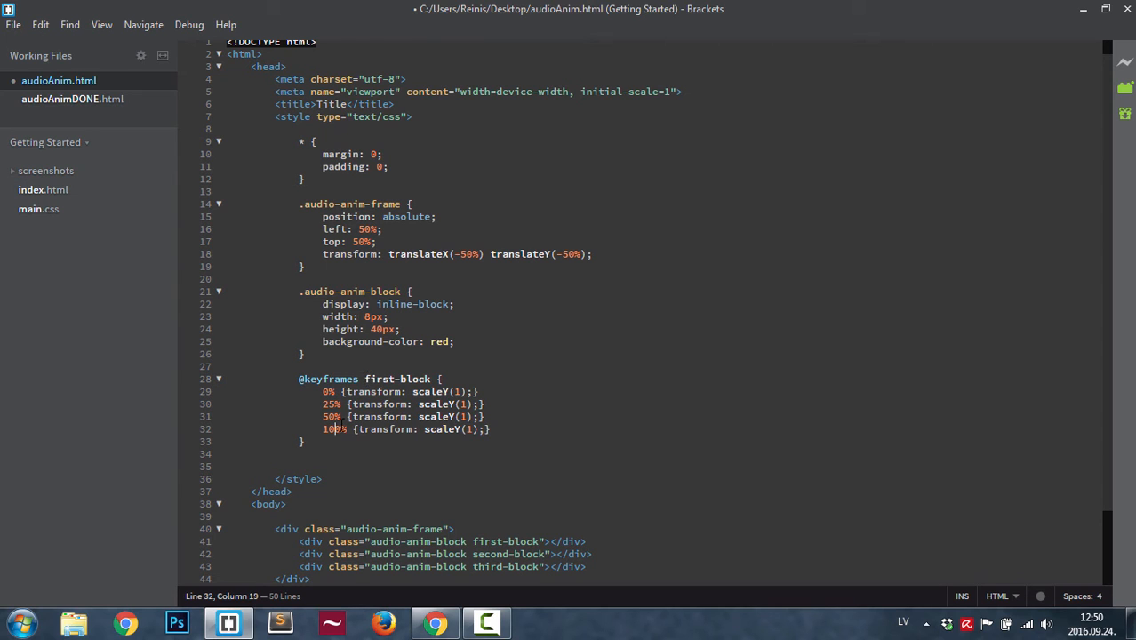
left_click(367, 379)
left_click_drag(367, 379, 430, 380)
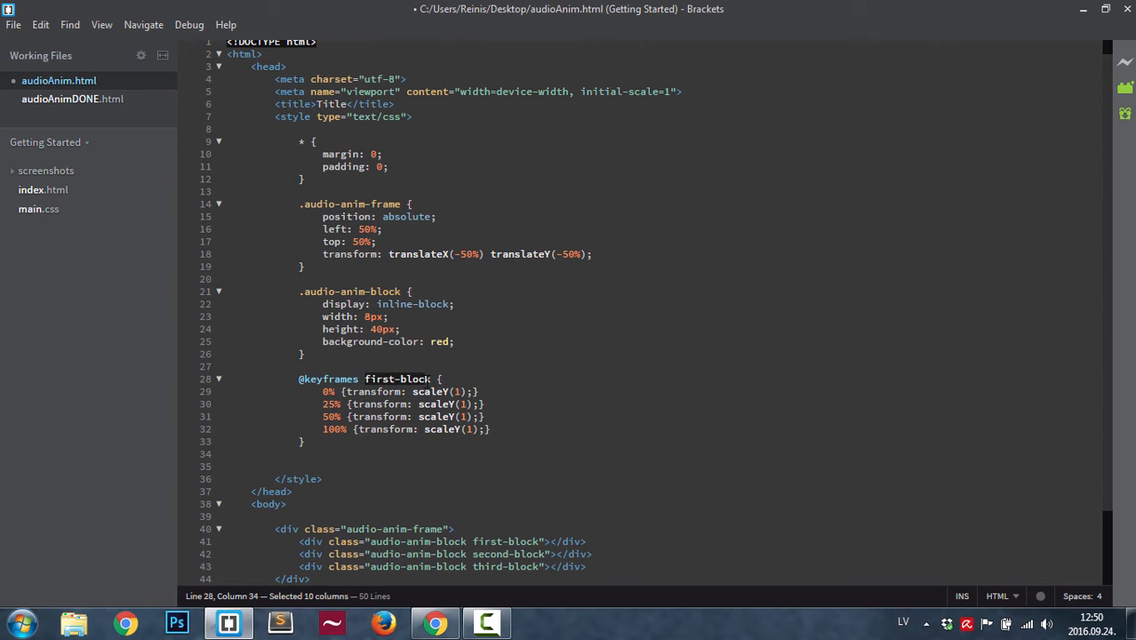
double_click(331, 380)
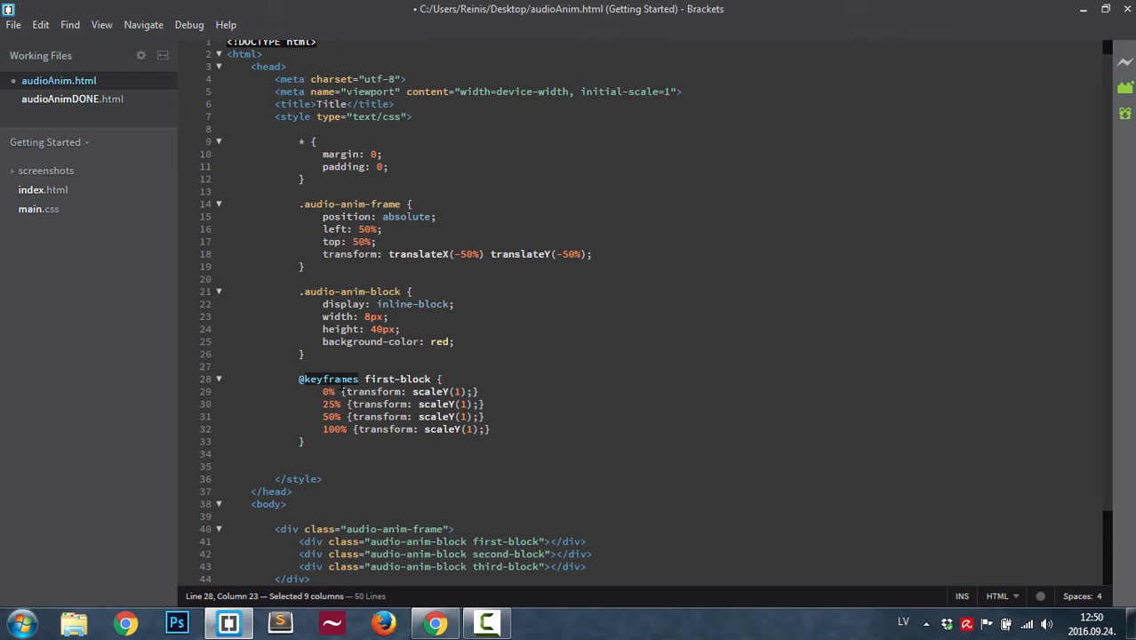
- Change the 25% keyframe to scaleY(0.6) and the 50% keyframe to scaleY(0.4)
left_click(323, 391)
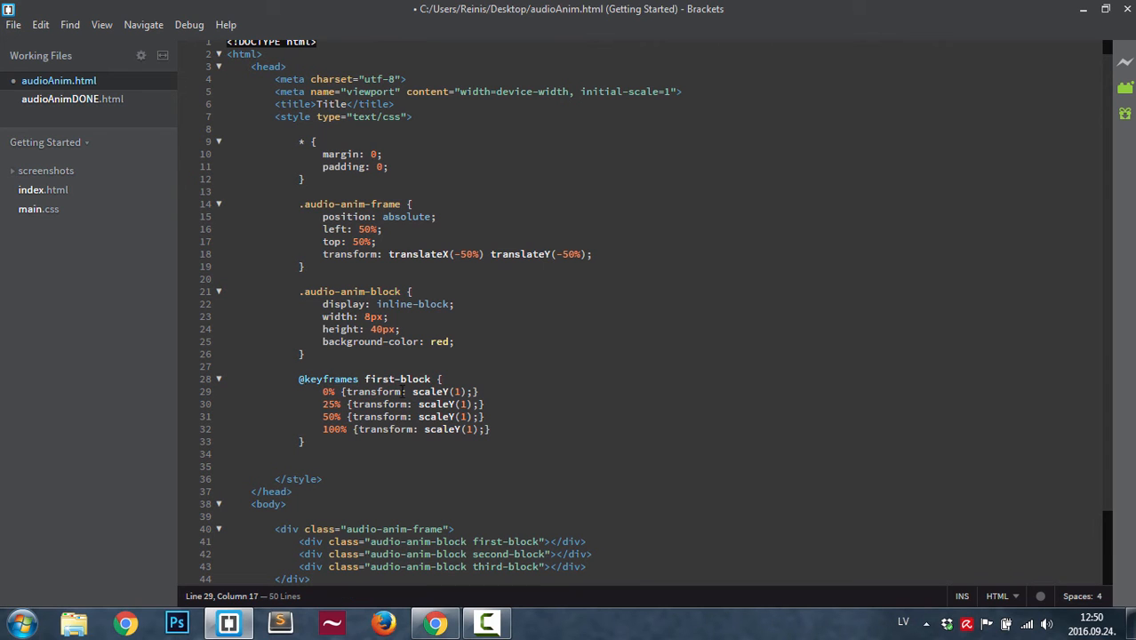
left_click(453, 391)
left_click(465, 405)
key("BackSpace")
type("0.6")
left_click(465, 416)
type(".")
key("BackSpace")
key("BackSpace")
type("0.")
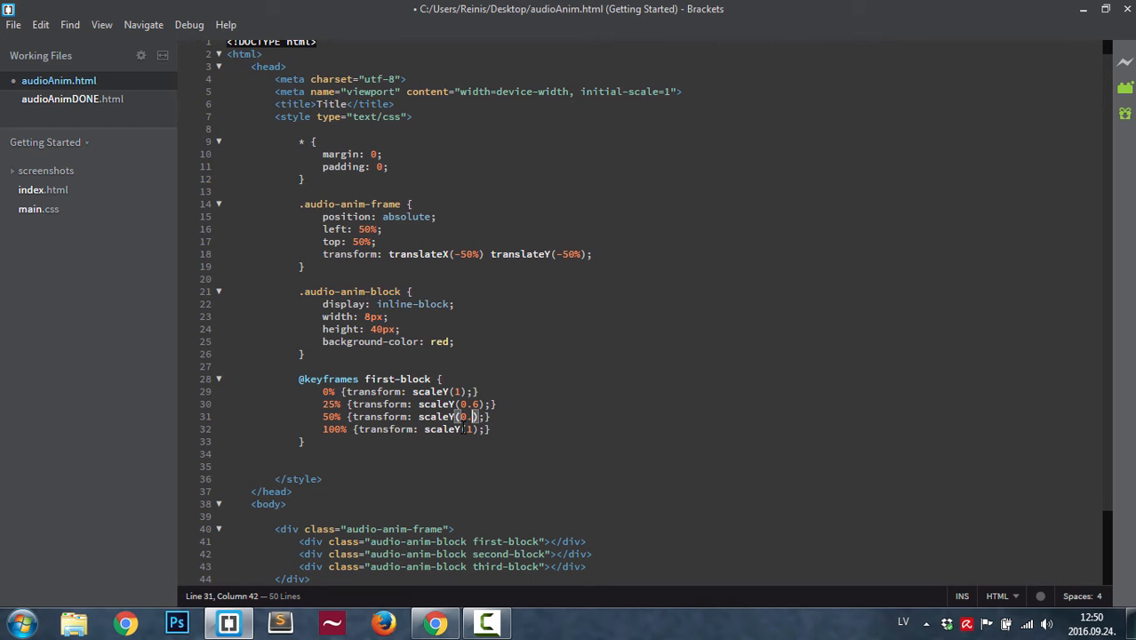
type("4")
mouse_move(1110, 280)
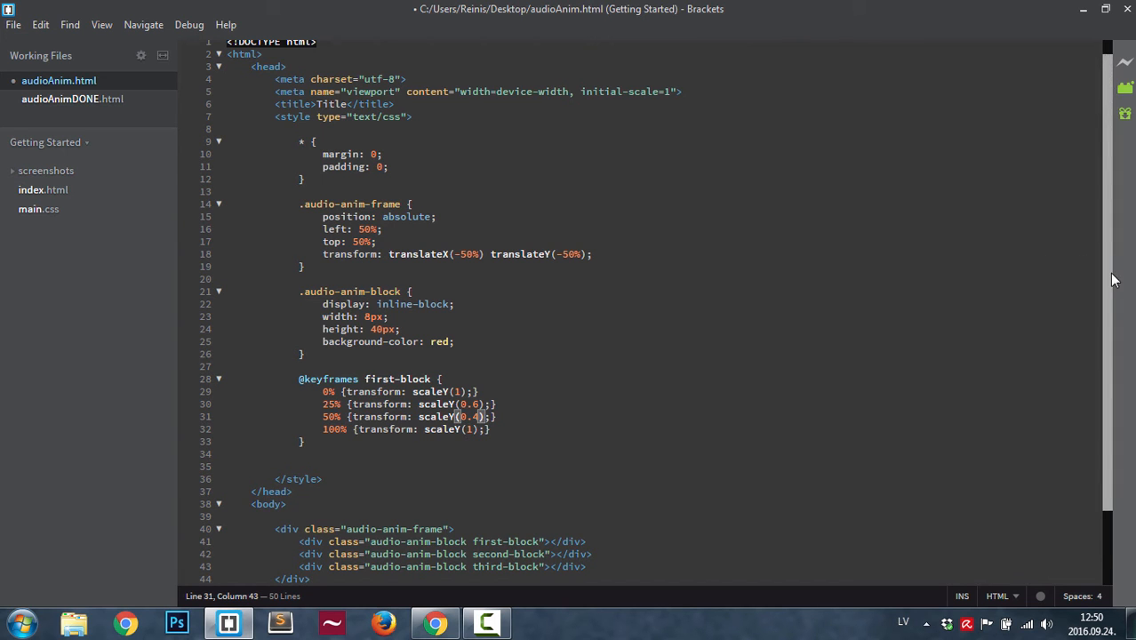
scroll(1114, 280, "down", 2)
- Start an .audio-anim-block.first-block rule with animation-name first-block
left_click(327, 389)
key("Return")
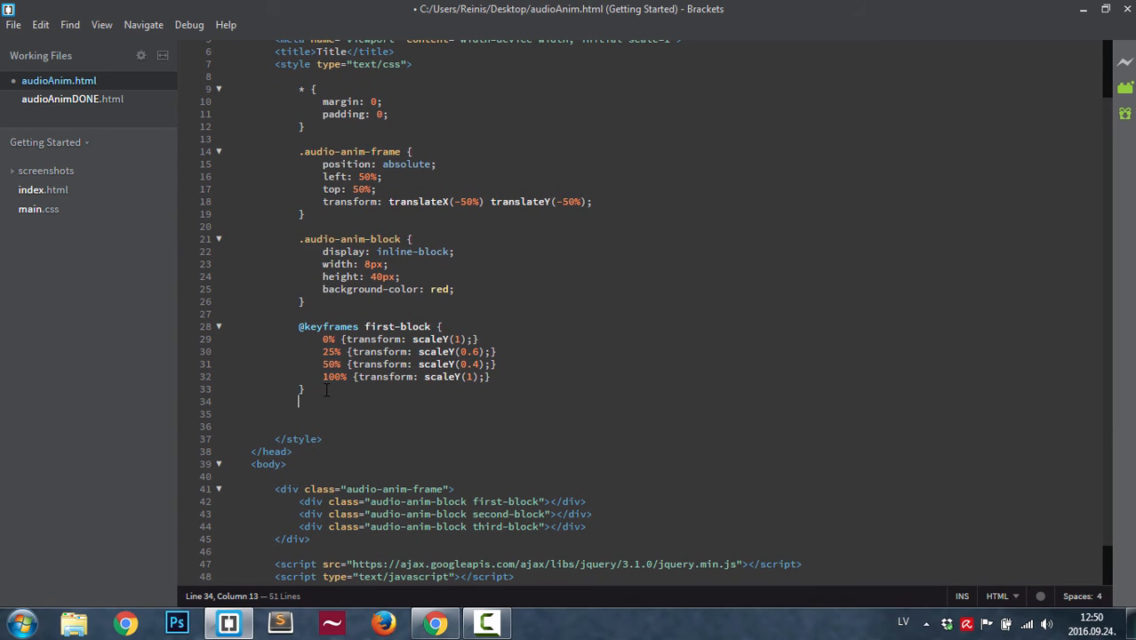
key("Return")
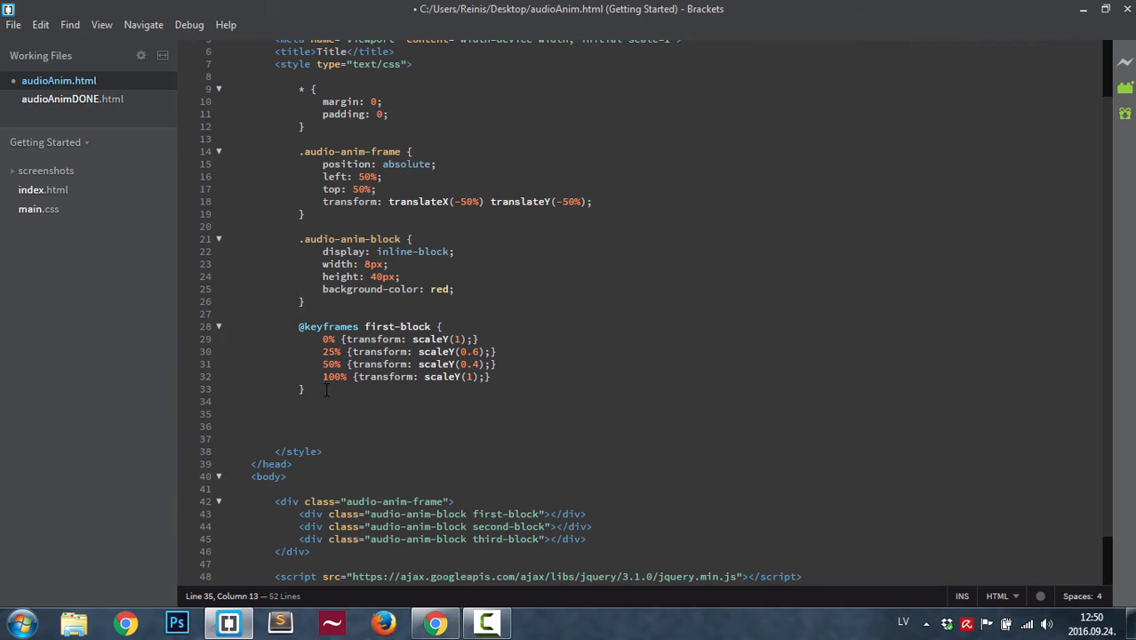
type(".audio")
type("-")
type("anim-")
type("block.")
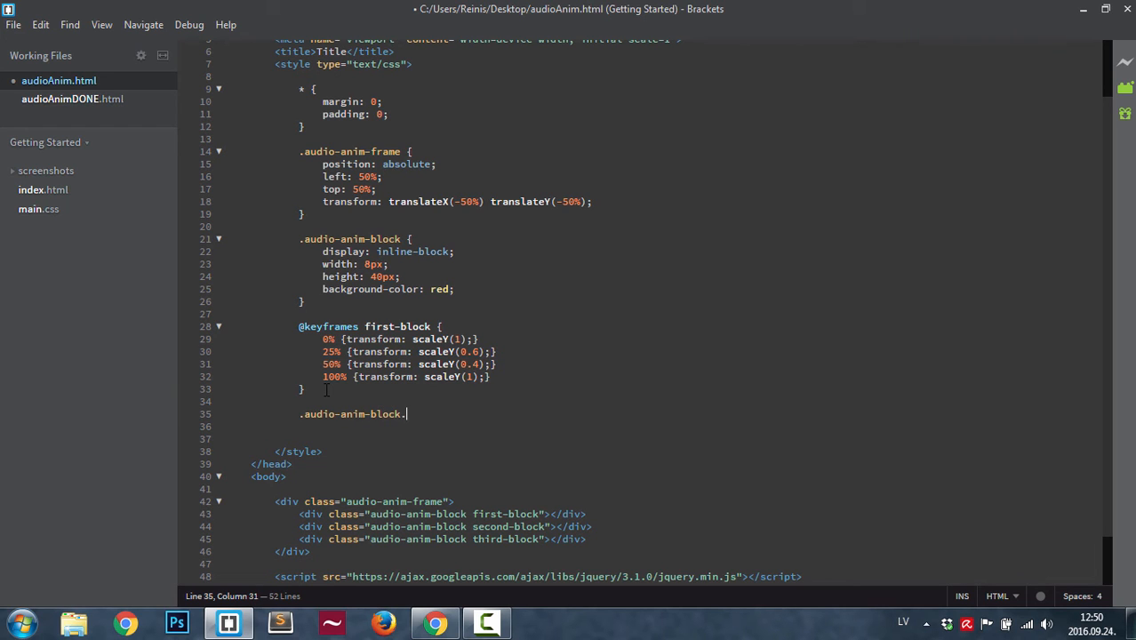
type("first-")
type("blo")
type("ck ")
type("{")
key("Return")
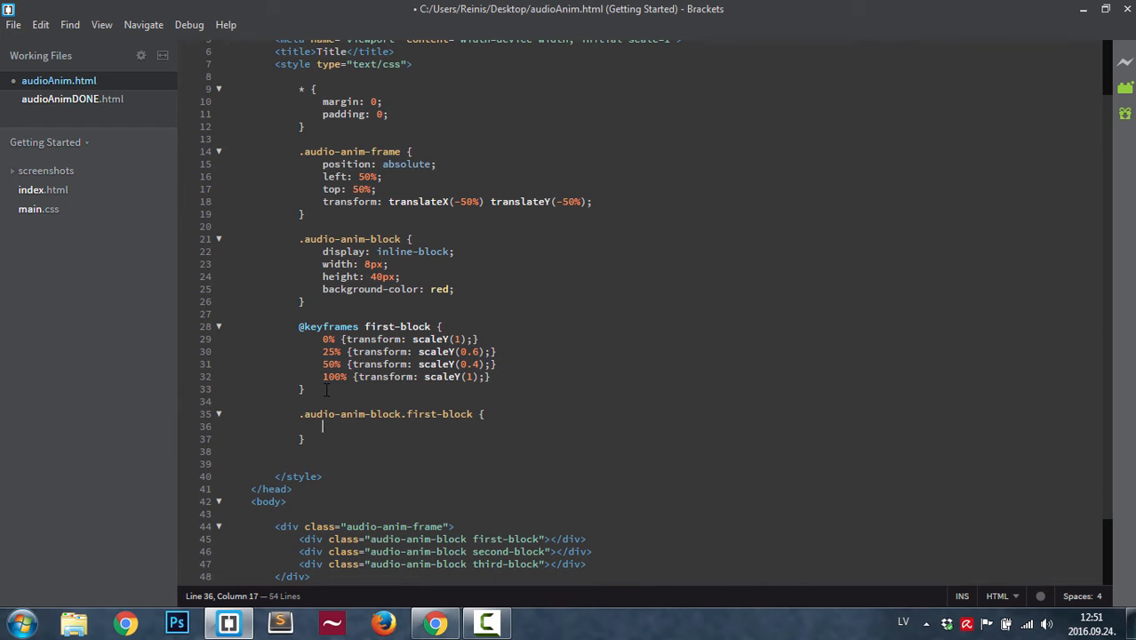
type("ani")
key("Down")
key("Down")
key("Down")
key("Down")
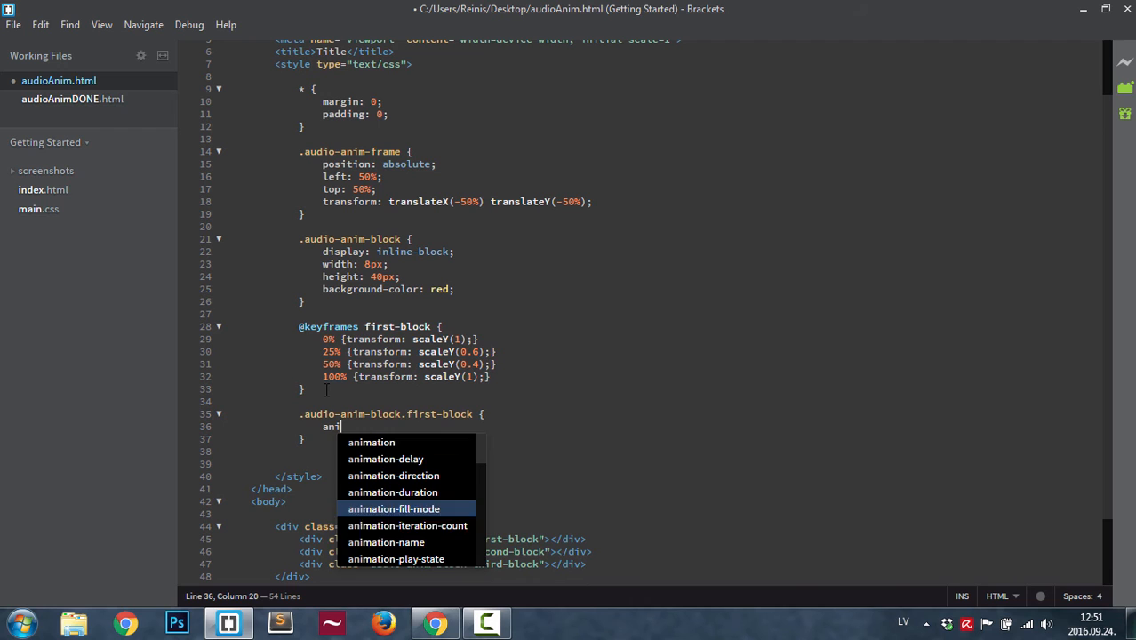
key("Down")
key("Down")
key("Return")
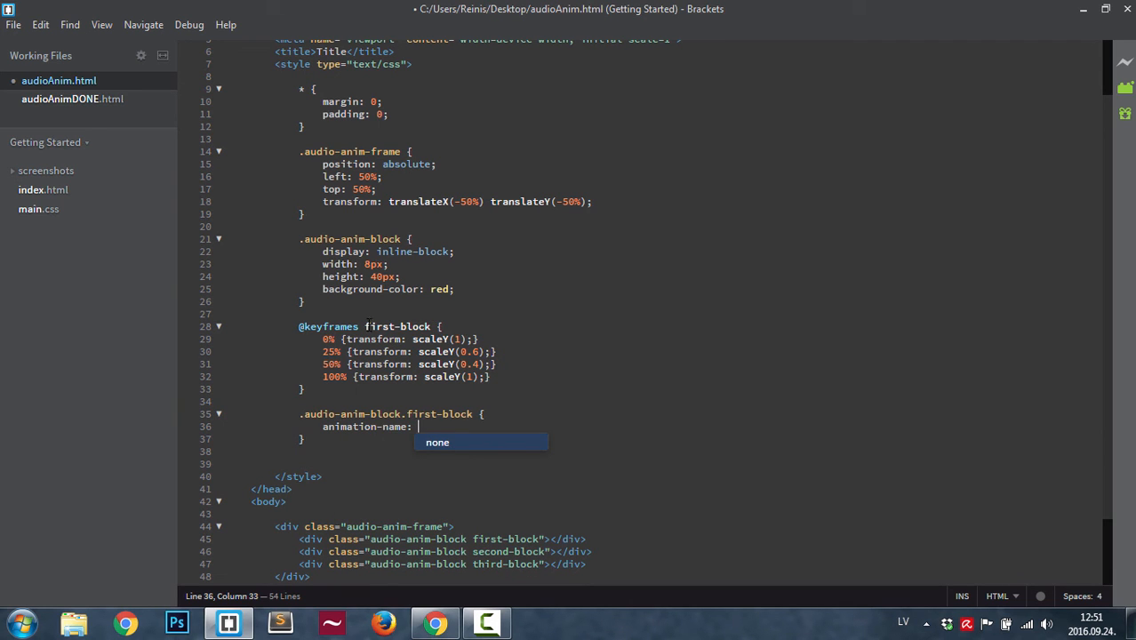
left_click_drag(364, 327, 432, 325)
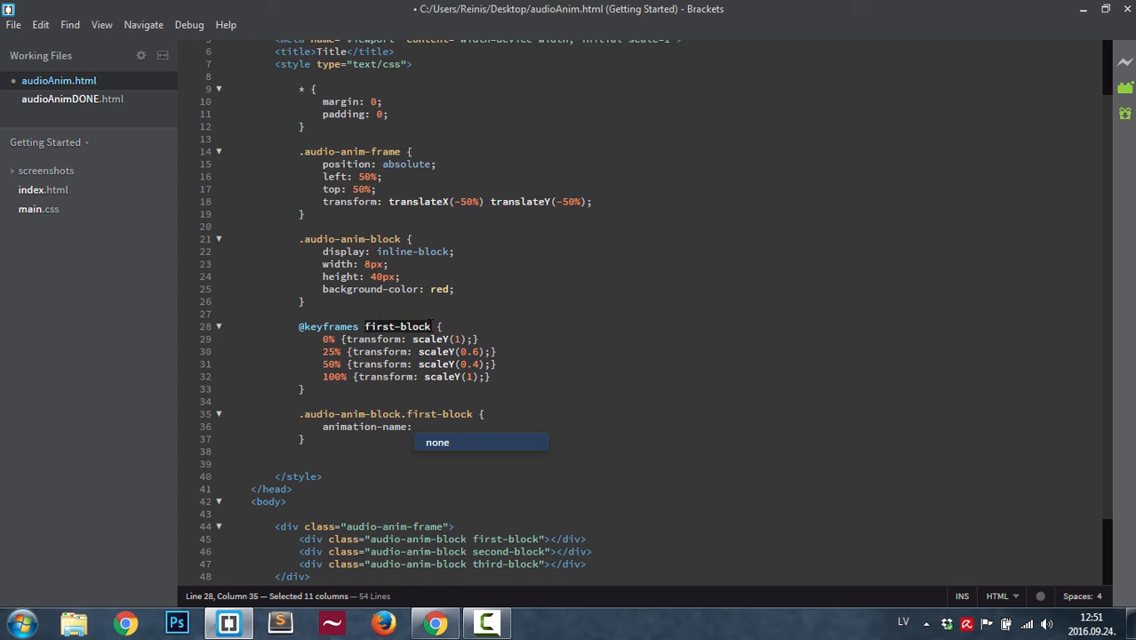
left_click(364, 326)
left_click_drag(364, 326, 433, 327)
left_click(431, 427)
type("fir")
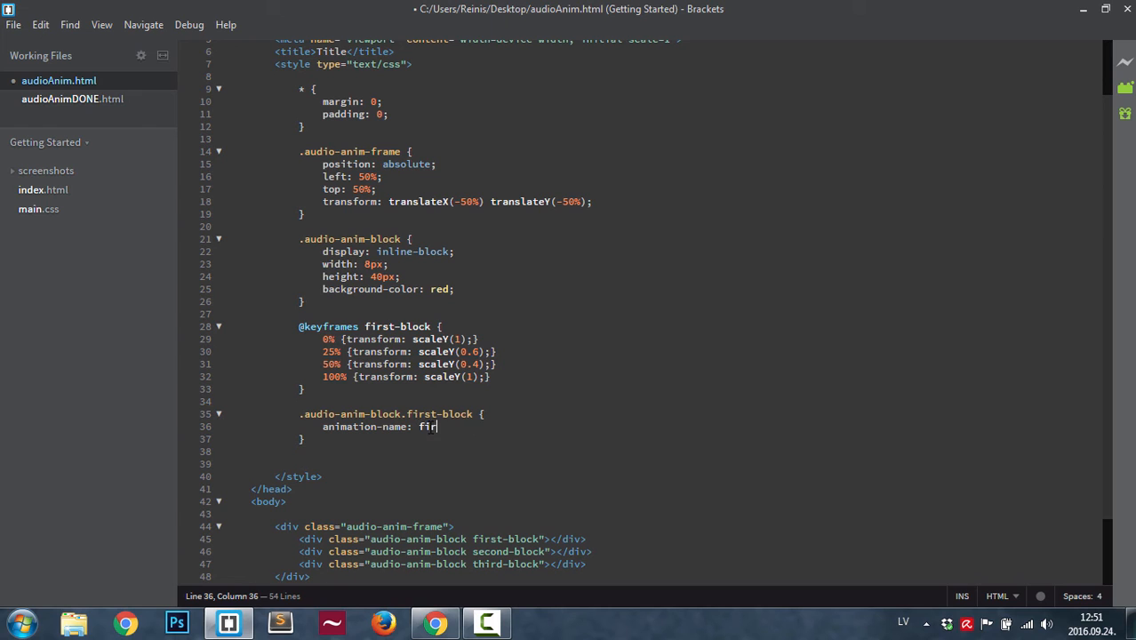
type("st-bloc")
type("k;")
- Set the animation-duration to 1s
key("Return")
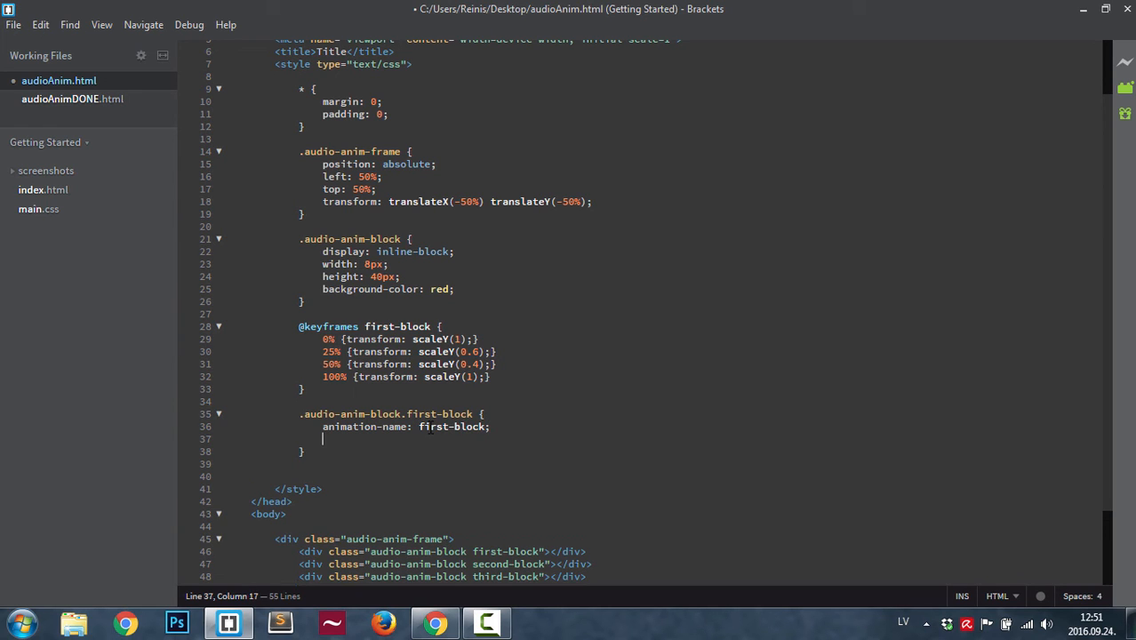
type("ani")
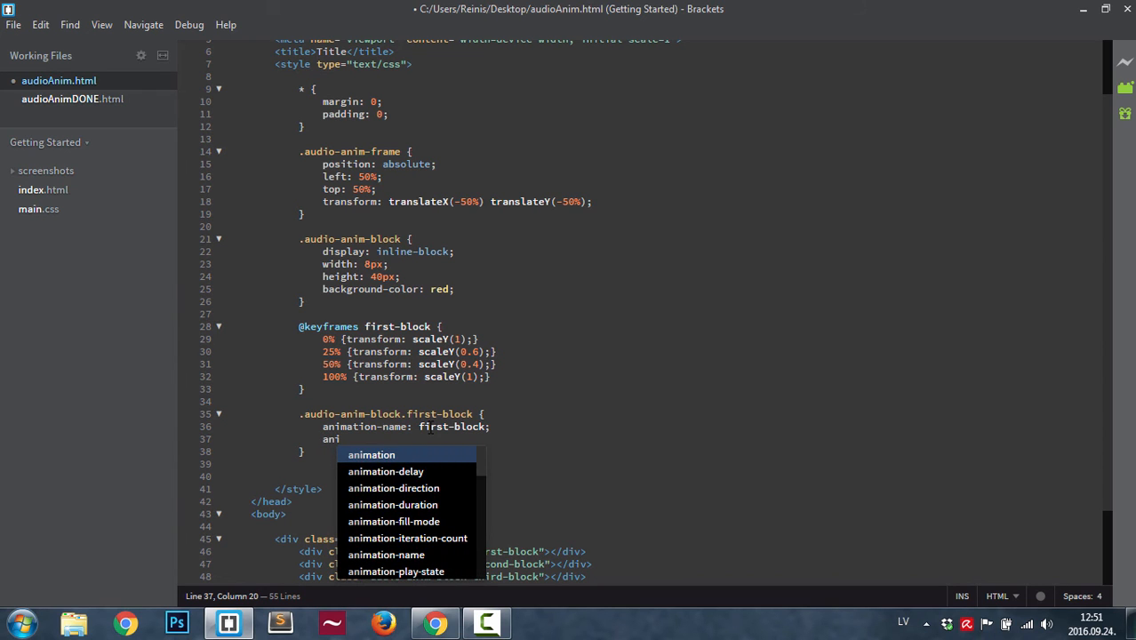
key("Down")
key("Down")
key("Down")
key("Return")
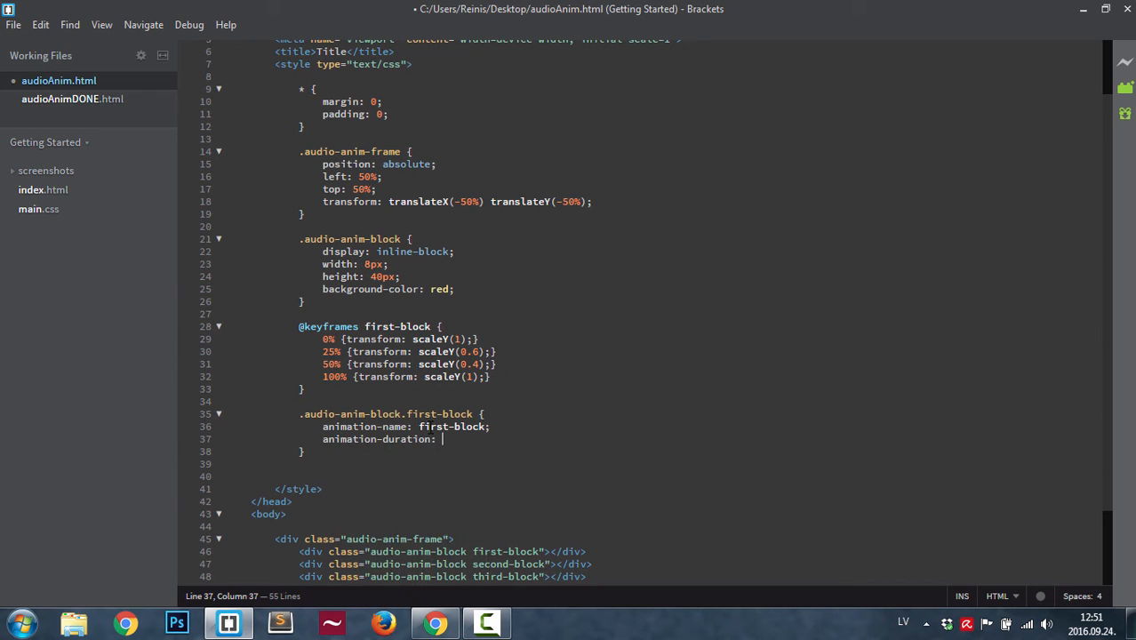
type("1s")
type(";")
key("Return")
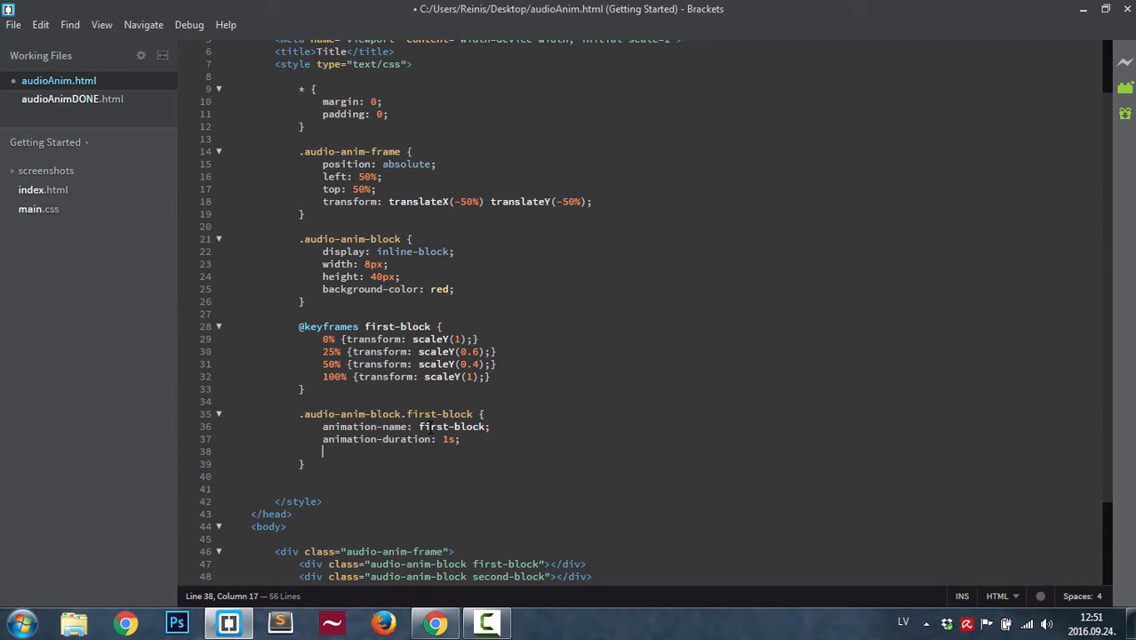
left_click_drag(491, 377, 443, 326)
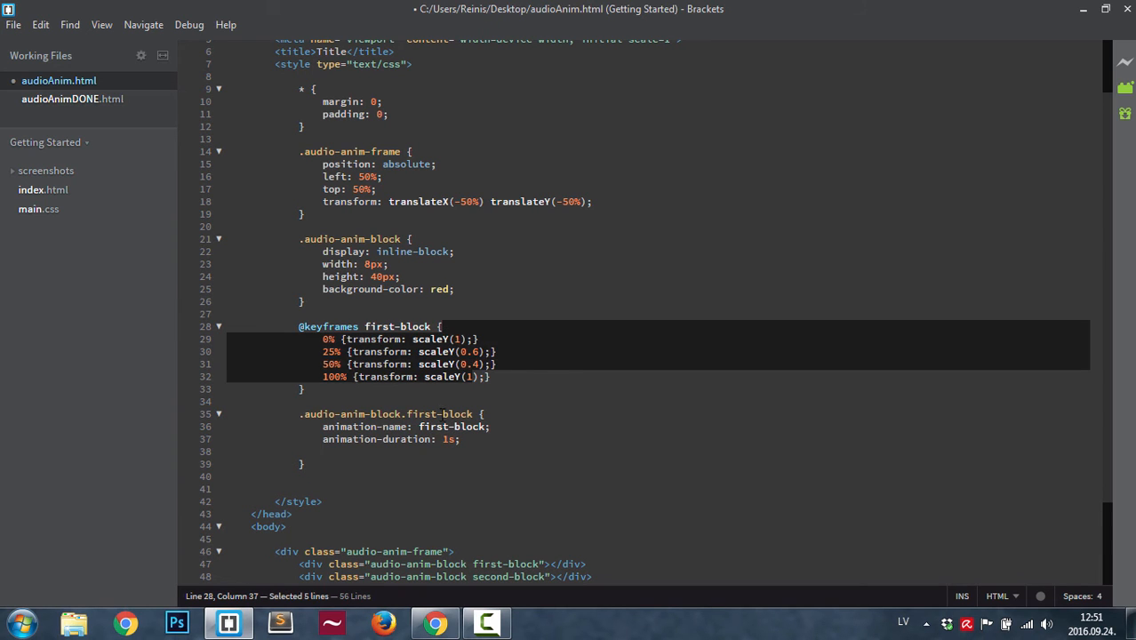
left_click(442, 449)
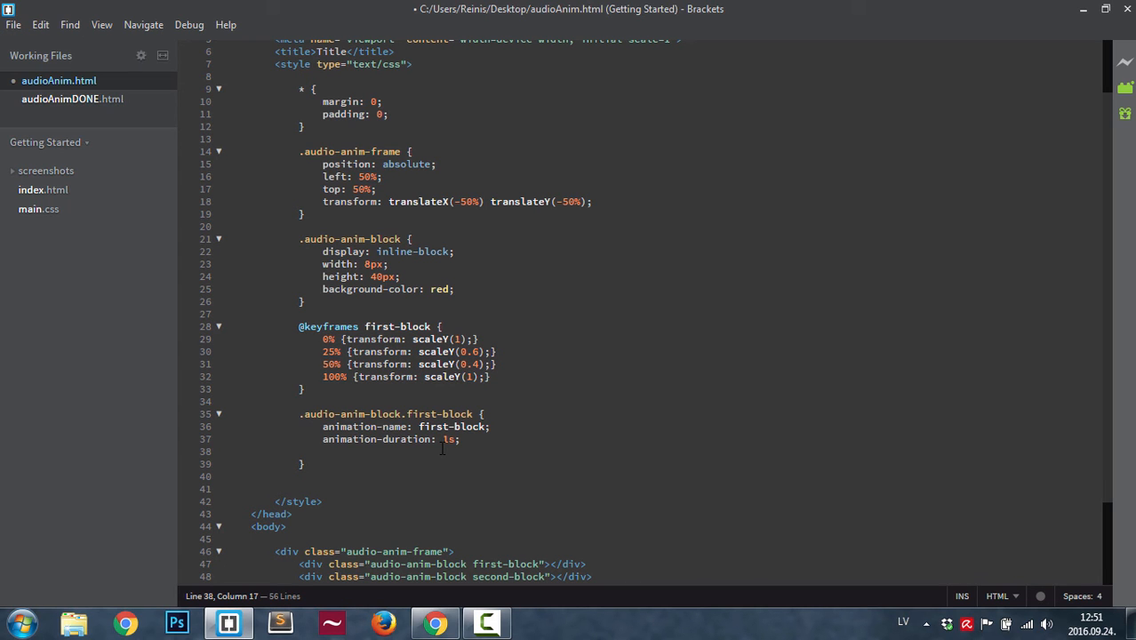
type("ani")
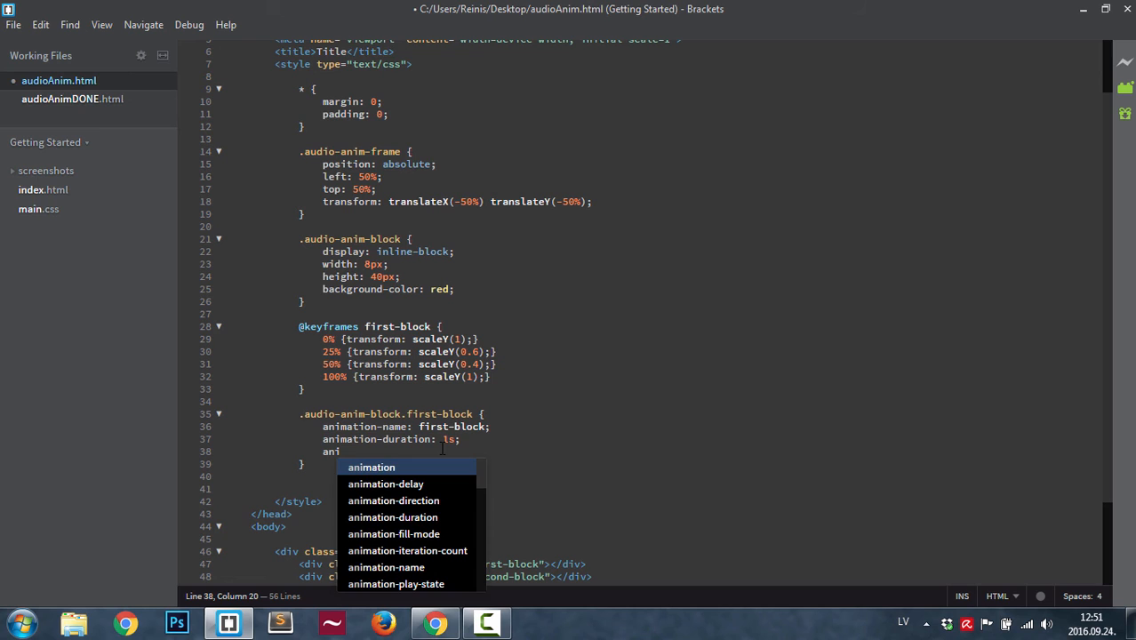
- Make the animation repeat infinitely with linear timing, and save
key("Down")
key("Down")
key("Down")
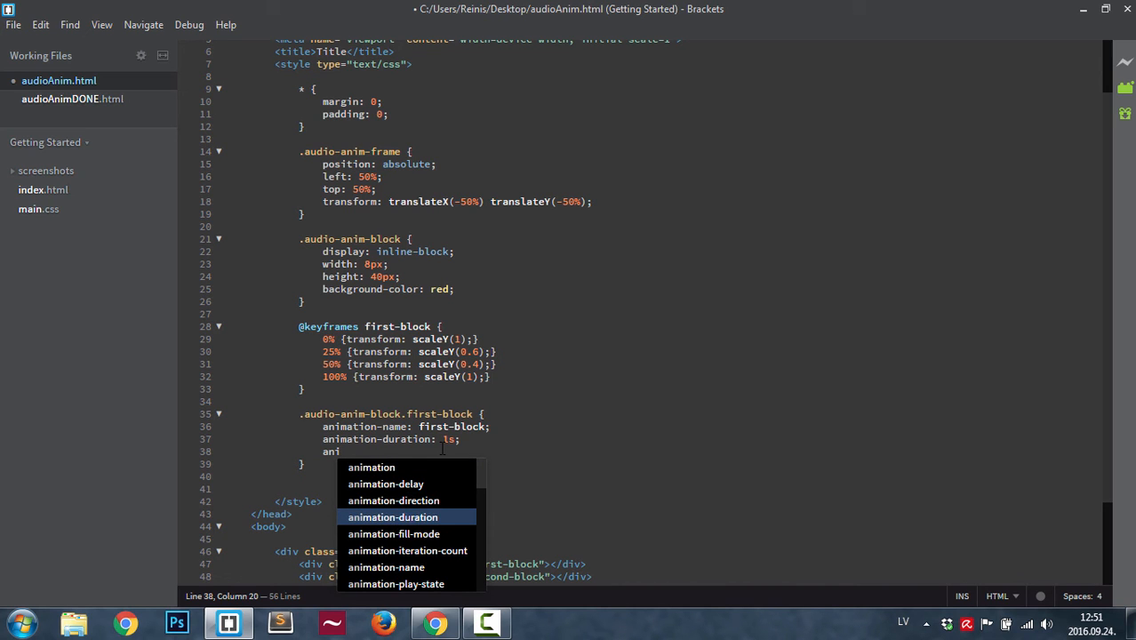
key("Down")
key("Down")
key("Return")
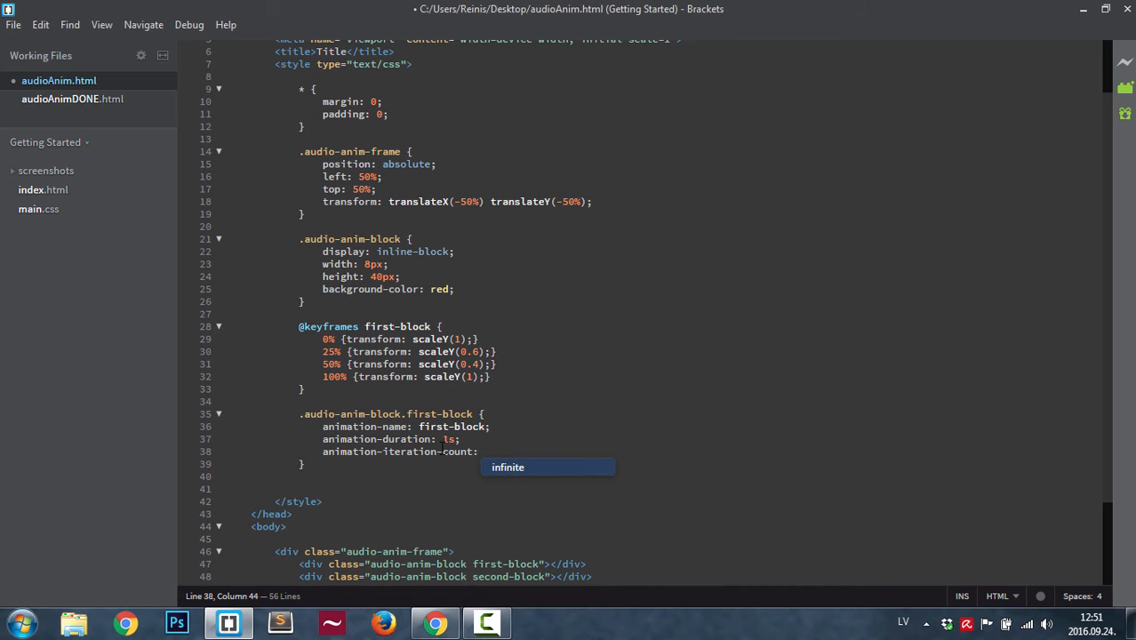
key("Return")
type(";")
key("Return")
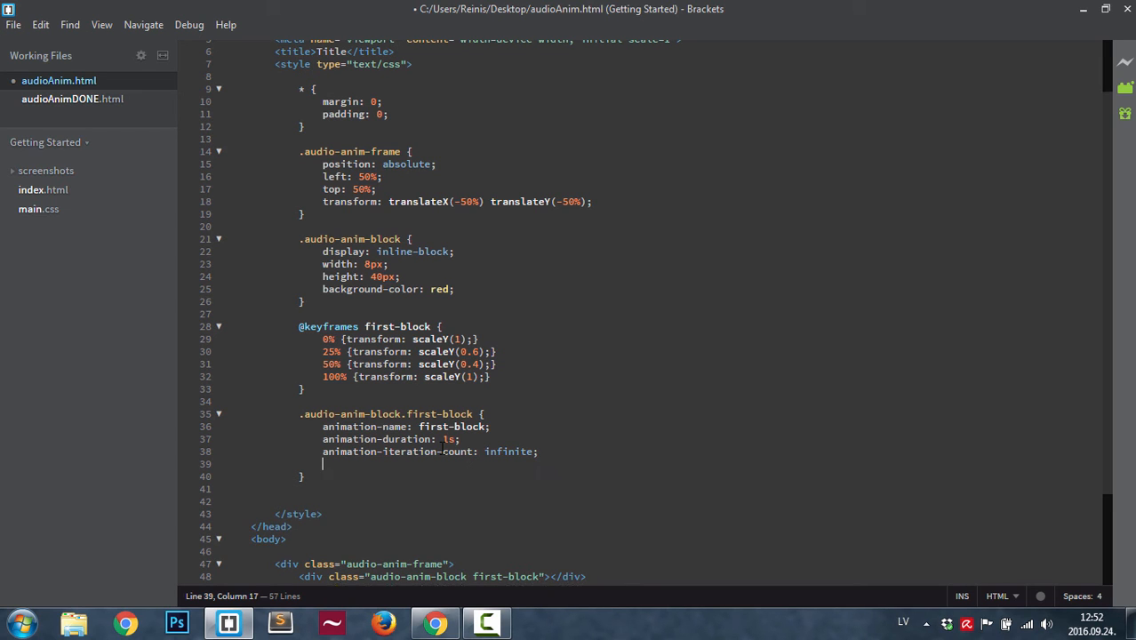
type("anim")
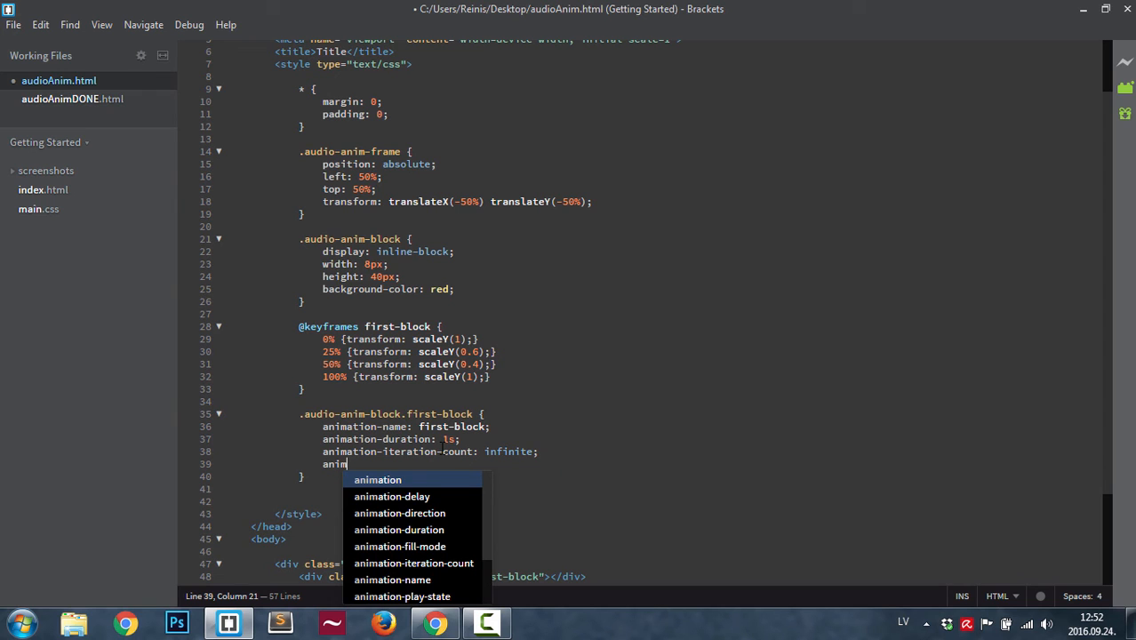
type("ation")
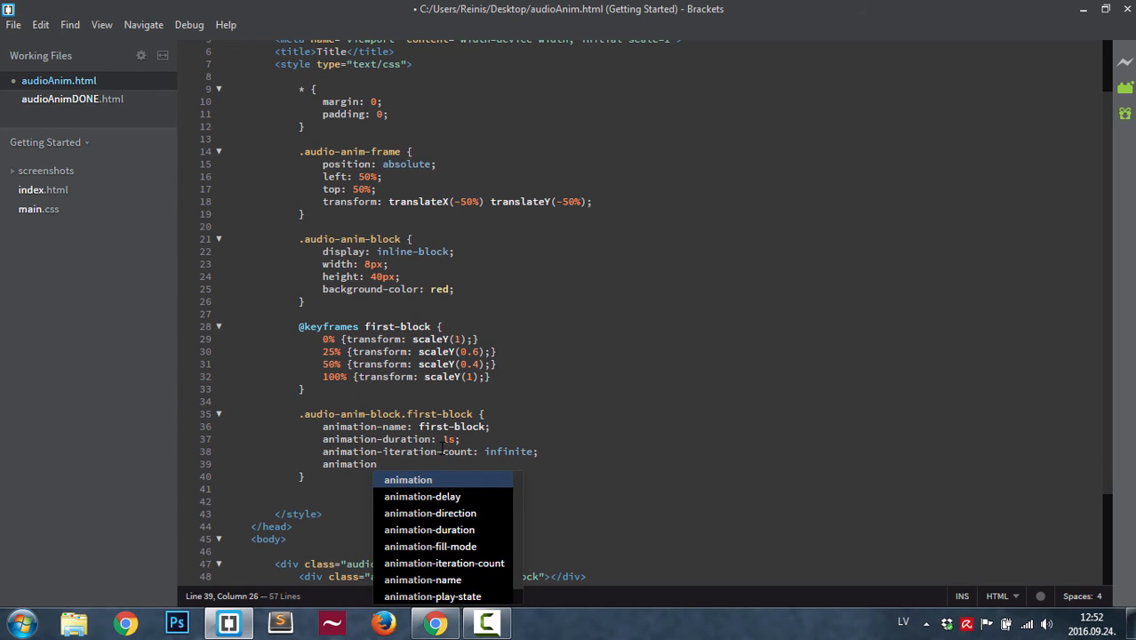
type("-ti")
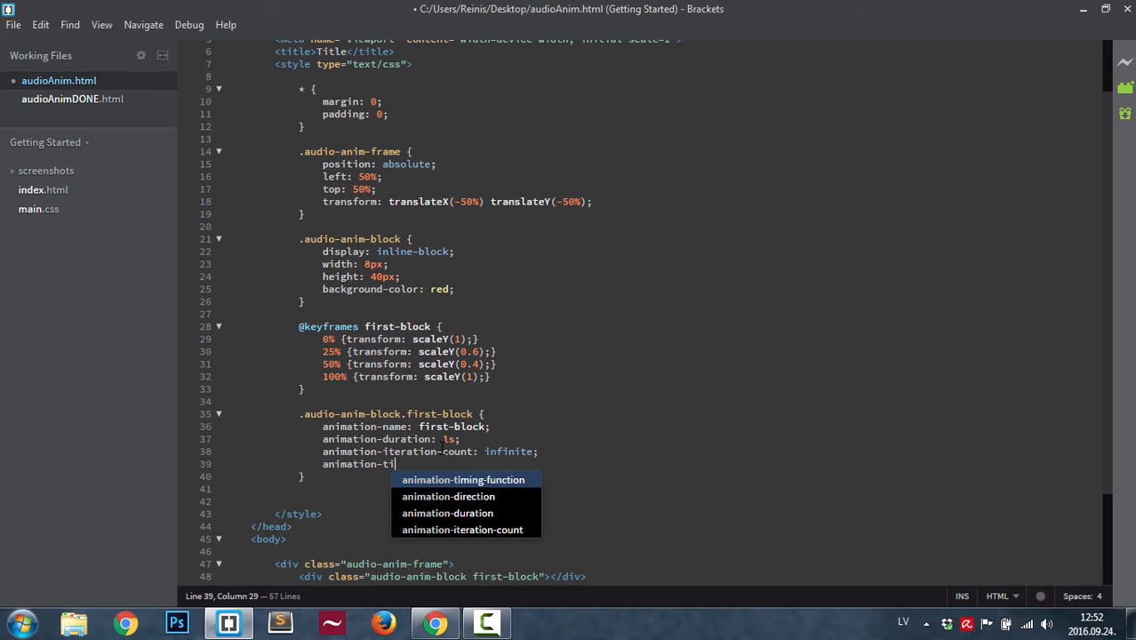
key("Return")
type("l")
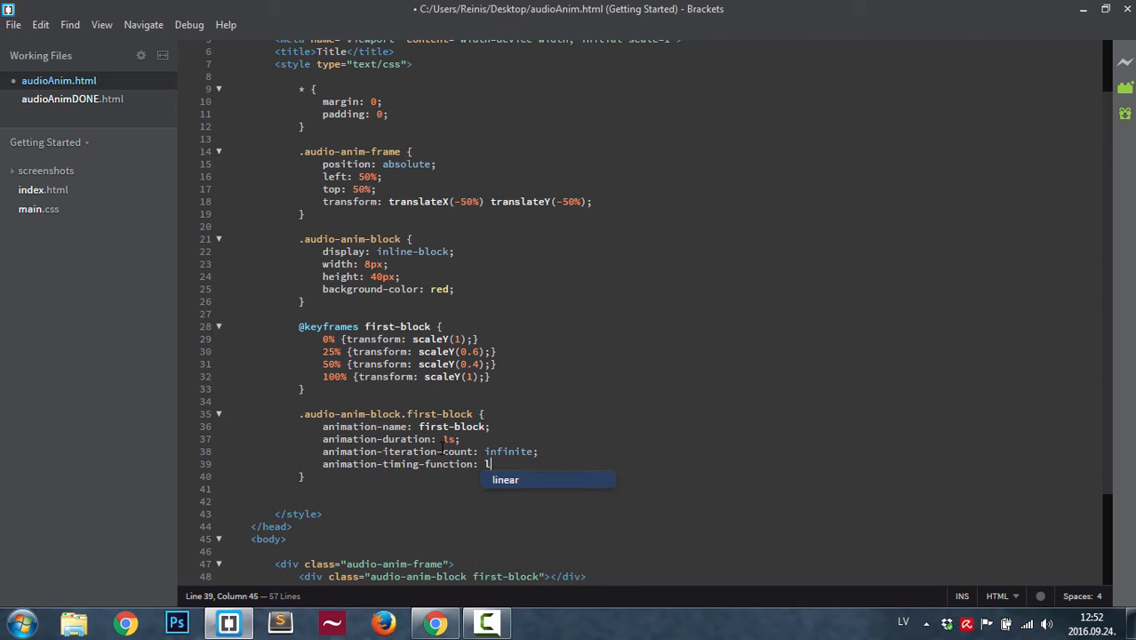
type("i")
key("Return")
type(";")
key("ctrl+s")
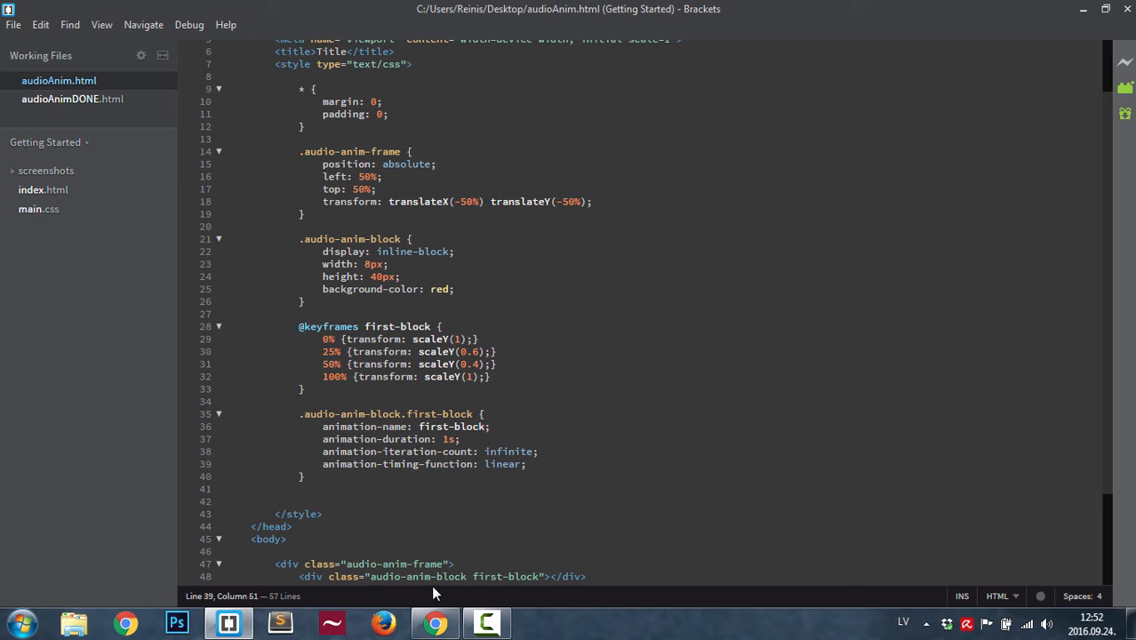
left_click(435, 623)
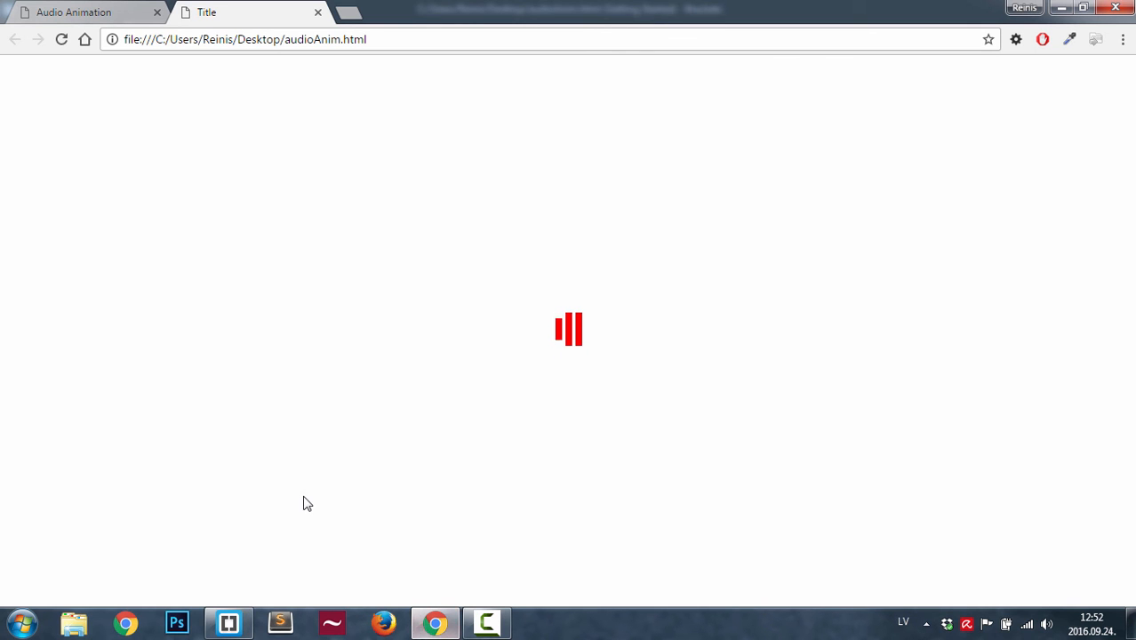
left_click(229, 624)
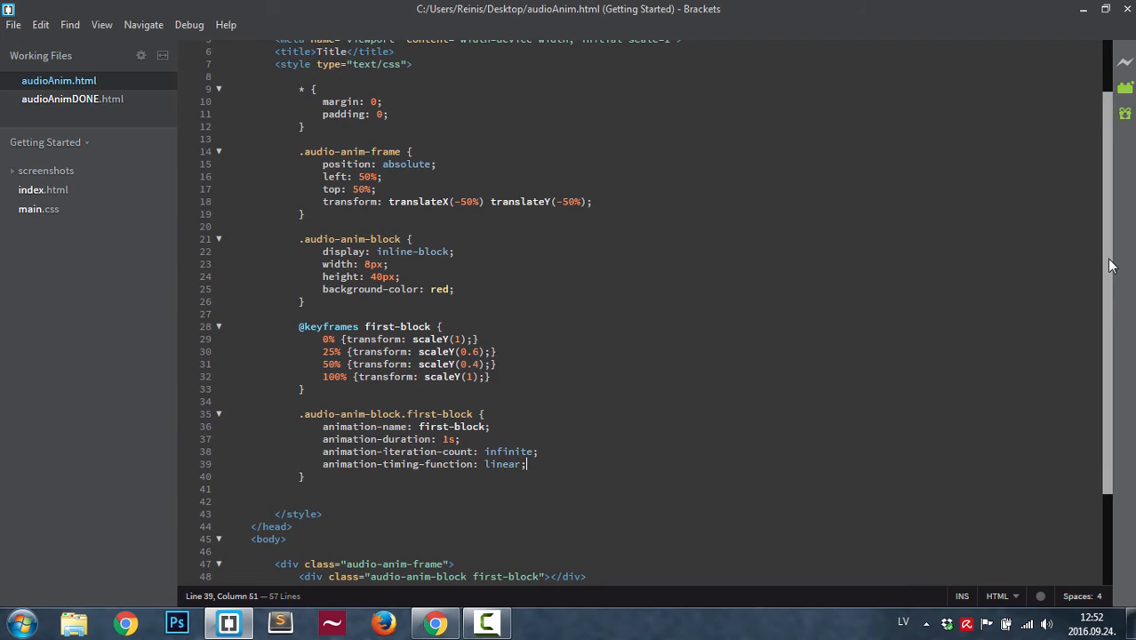
scroll(1116, 267, "down", 3)
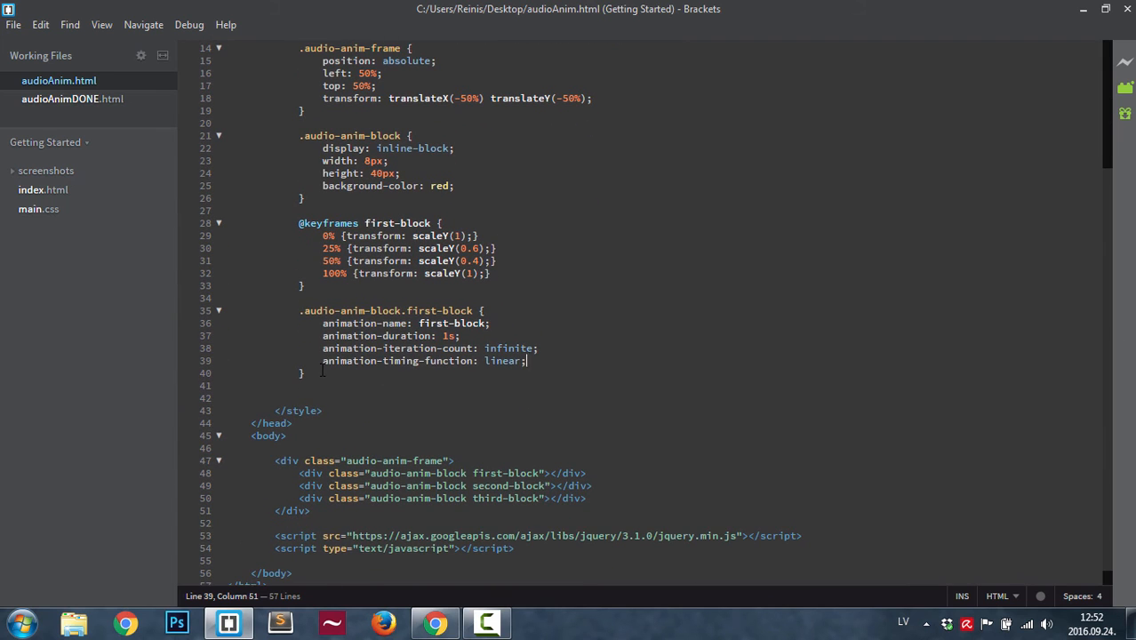
- Copy the first-block keyframes and rule and paste two duplicates below them
left_click_drag(305, 374, 298, 226)
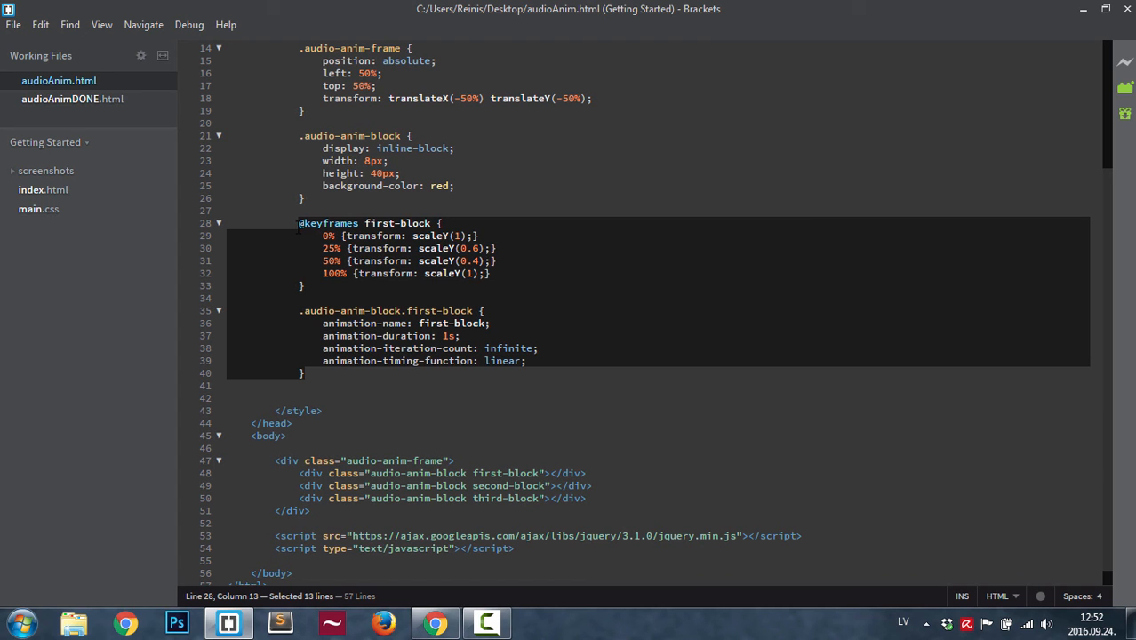
key("ctrl+c")
left_click(320, 373)
key("Return")
key("Return")
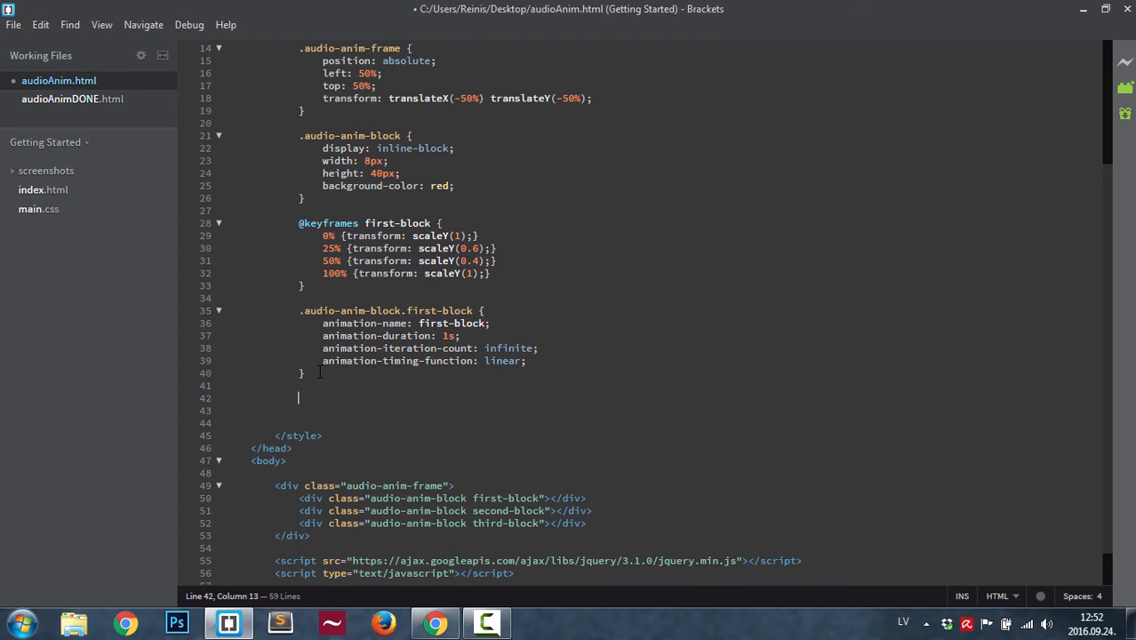
key("ctrl+v")
key("Return")
key("Return")
key("ctrl+v")
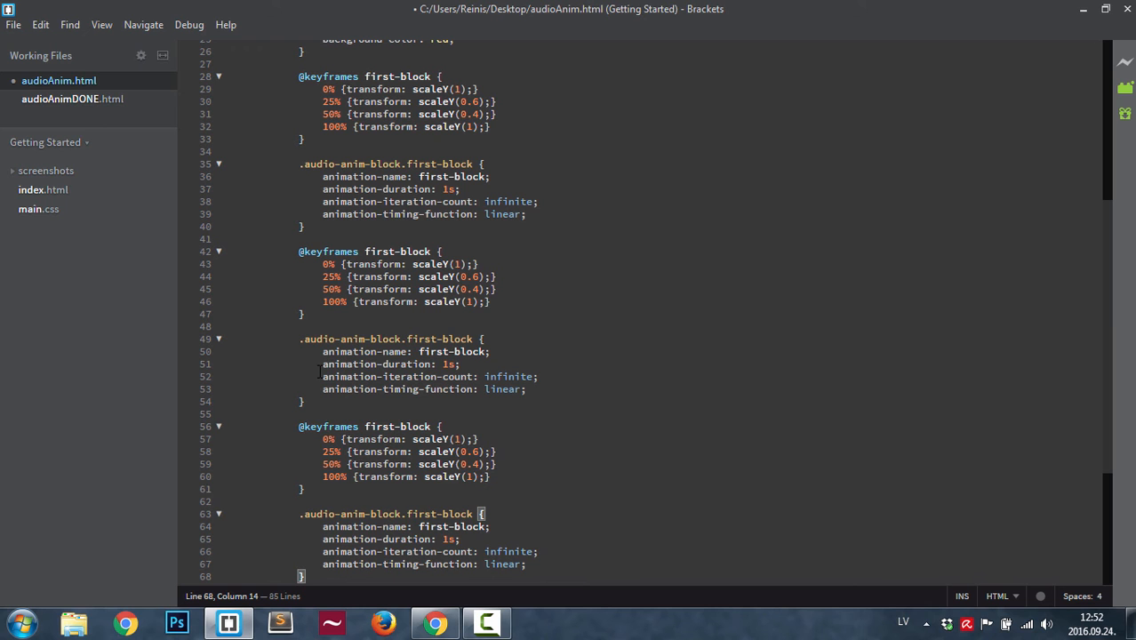
mouse_move(1112, 321)
left_mouse_down()
mouse_move(1107, 273)
mouse_move(1102, 296)
left_mouse_up()
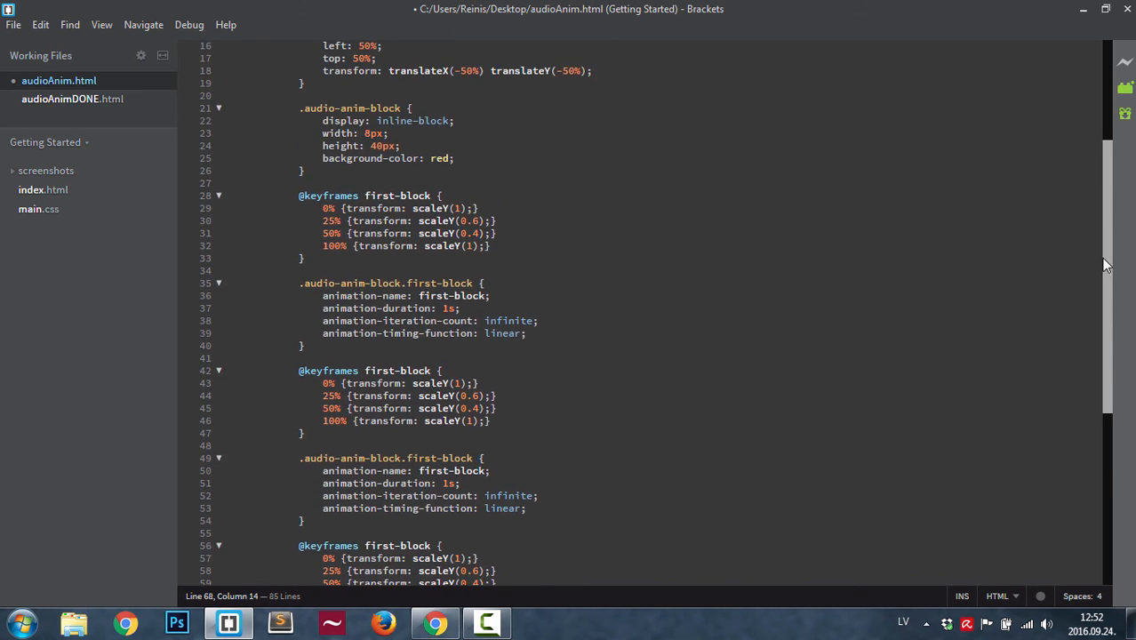
left_click_drag(1102, 296, 1076, 386)
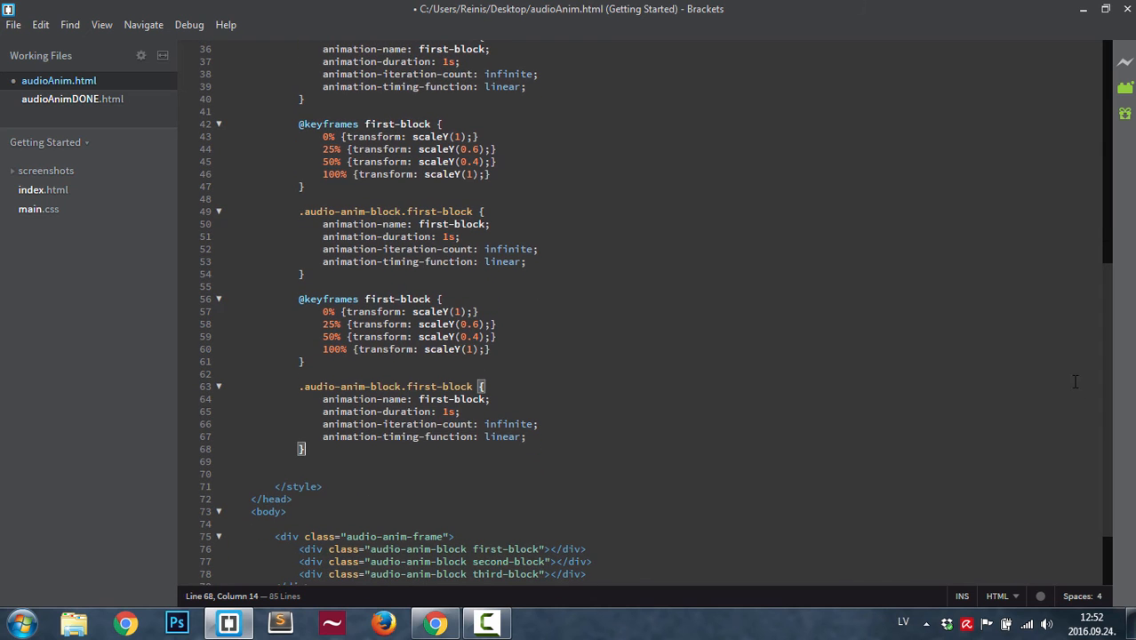
- Rename the second keyframes to second-block and set its scales to 0.1 and 0.2
double_click(373, 124)
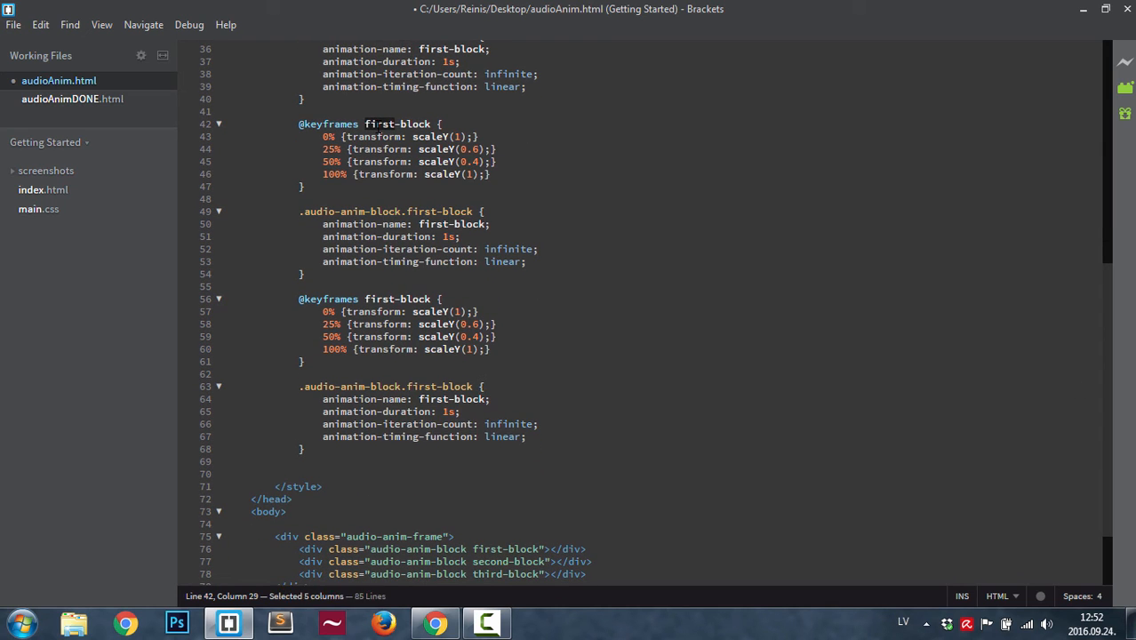
type("second")
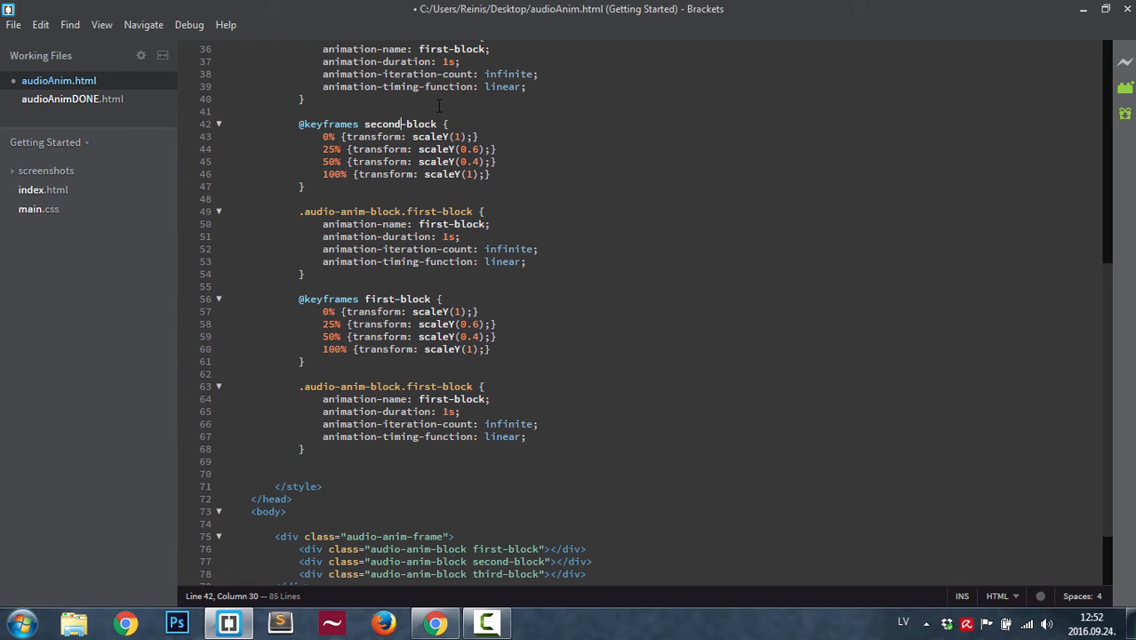
left_click(477, 150)
key("BackSpace")
type("1")
key("Down")
key("BackSpace")
type("2")
- Rename the second rule's class and animation-name to second-block
double_click(427, 211)
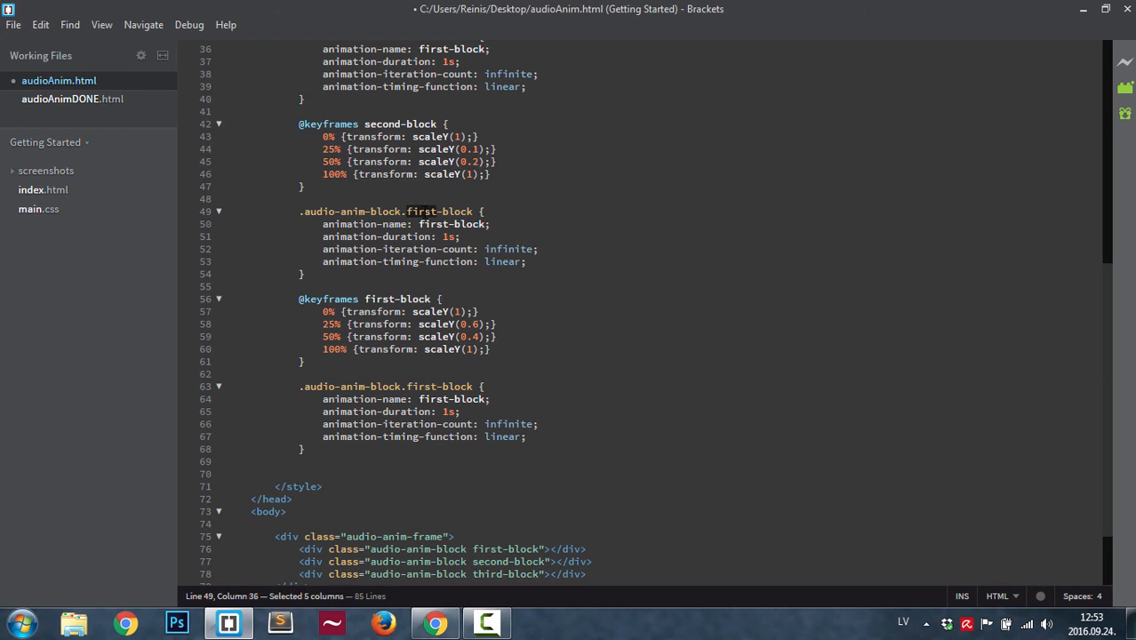
type("second")
double_click(431, 224)
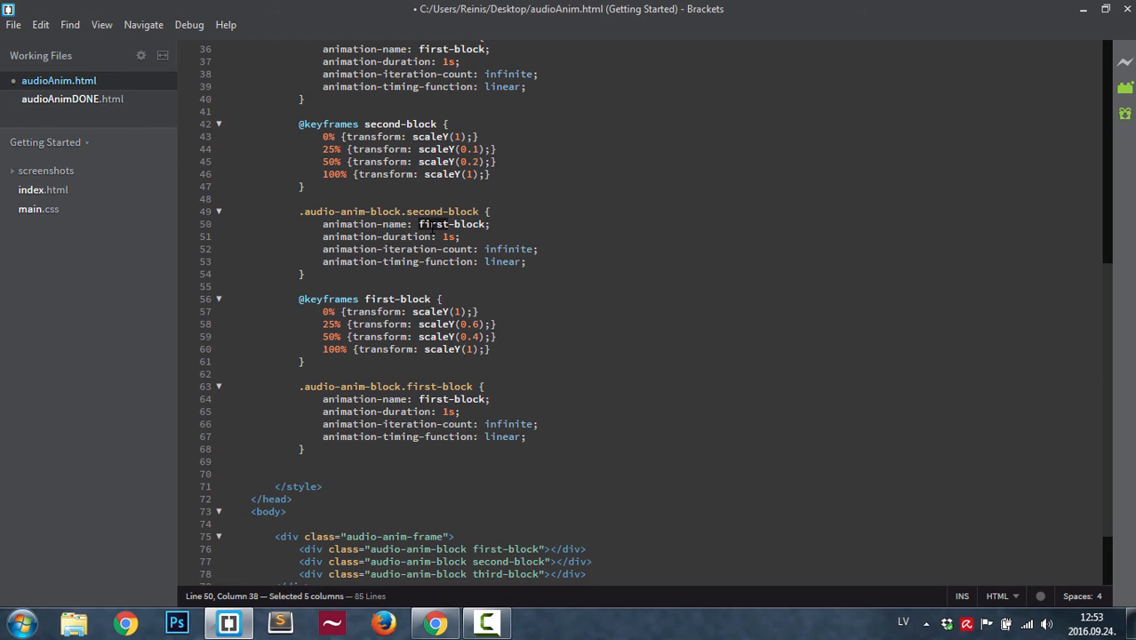
type("second")
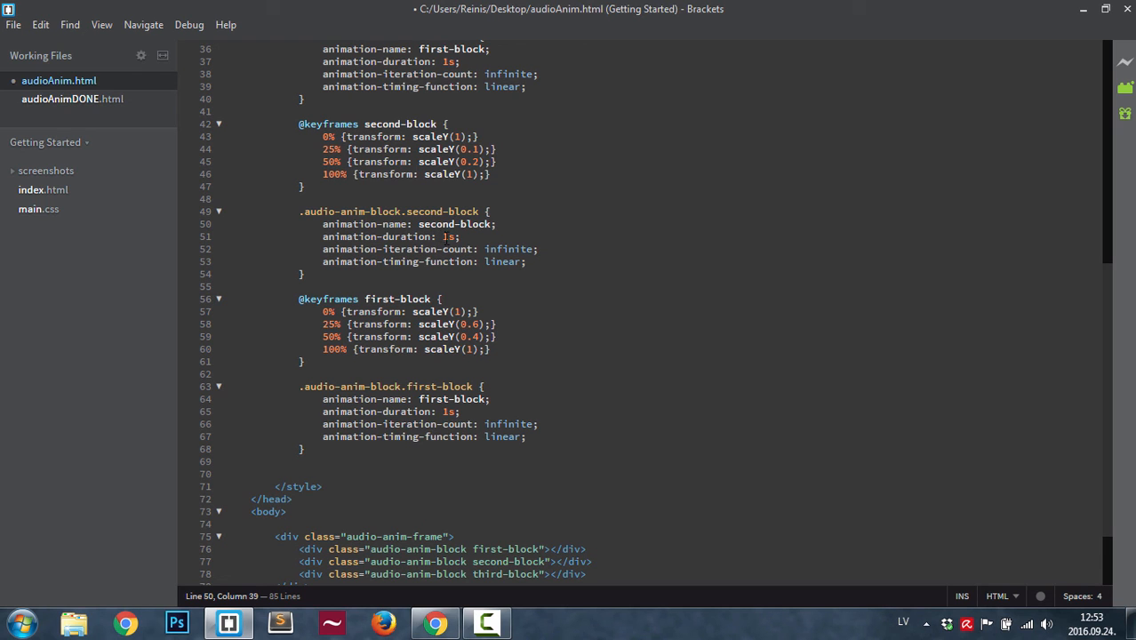
left_click(509, 262)
- Rename the copied keyframes to third-block with scaleY 0.9 at 25% and 0.2 at 50%
double_click(385, 299)
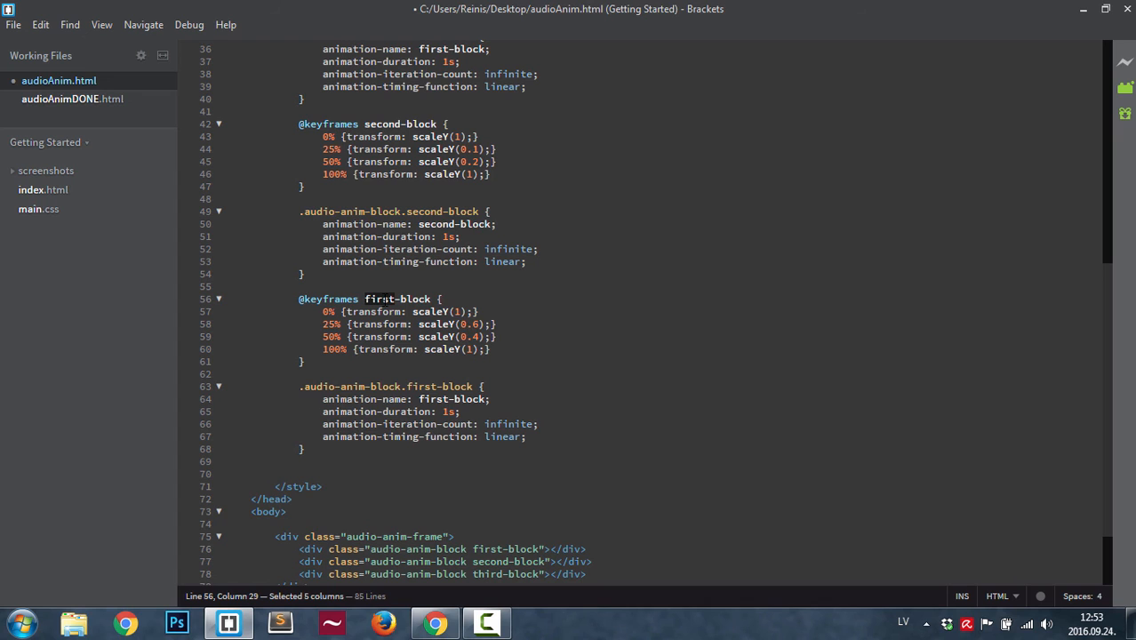
type("third")
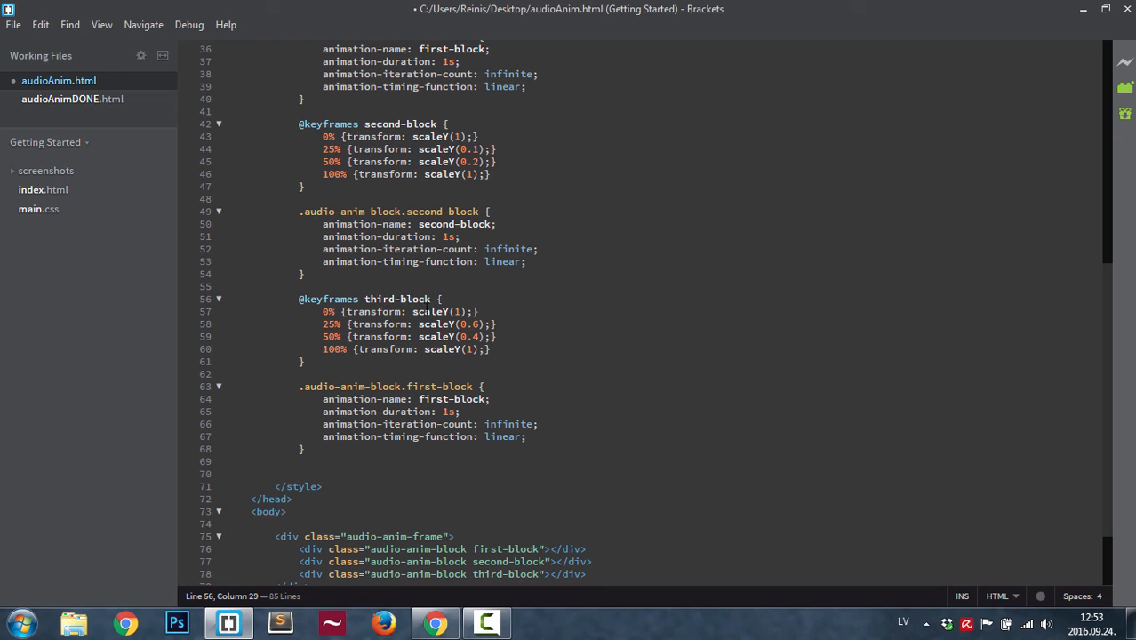
double_click(476, 324)
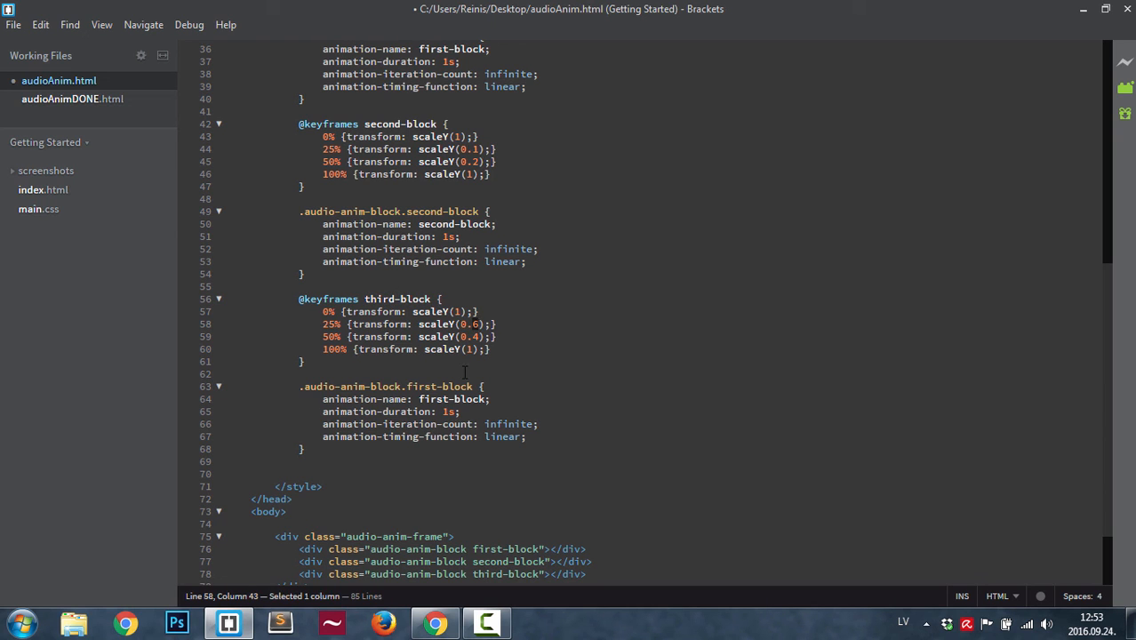
type("9")
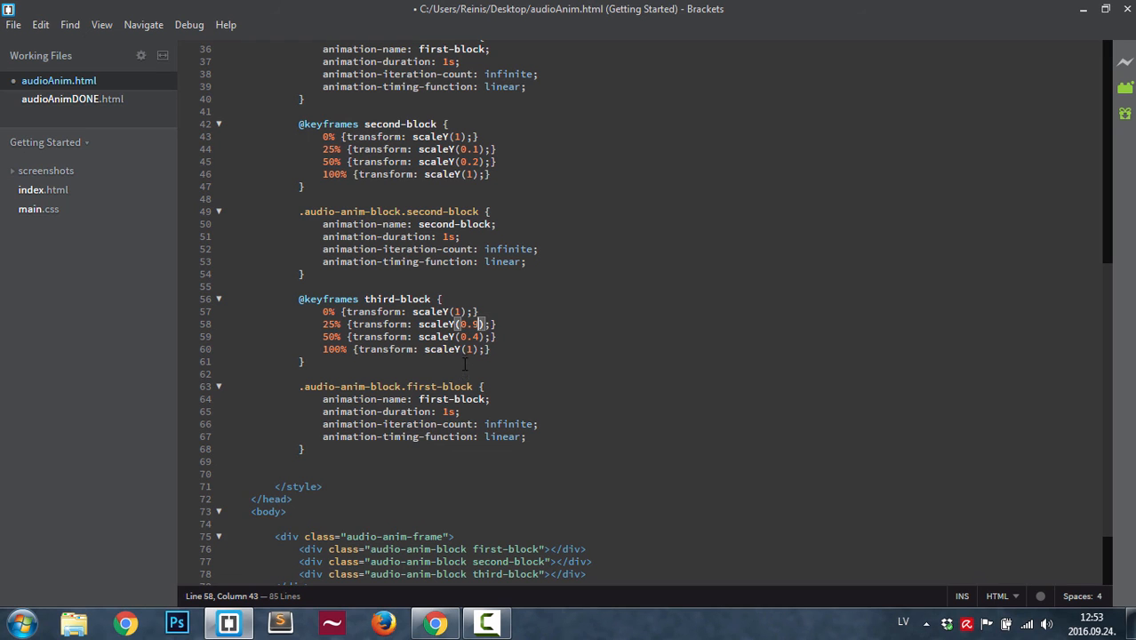
double_click(476, 337)
key("BackSpace")
type("2")
- Rename the third rule's class and animation-name to third-block, save, and switch to Chrome
left_click(418, 386)
double_click(421, 386)
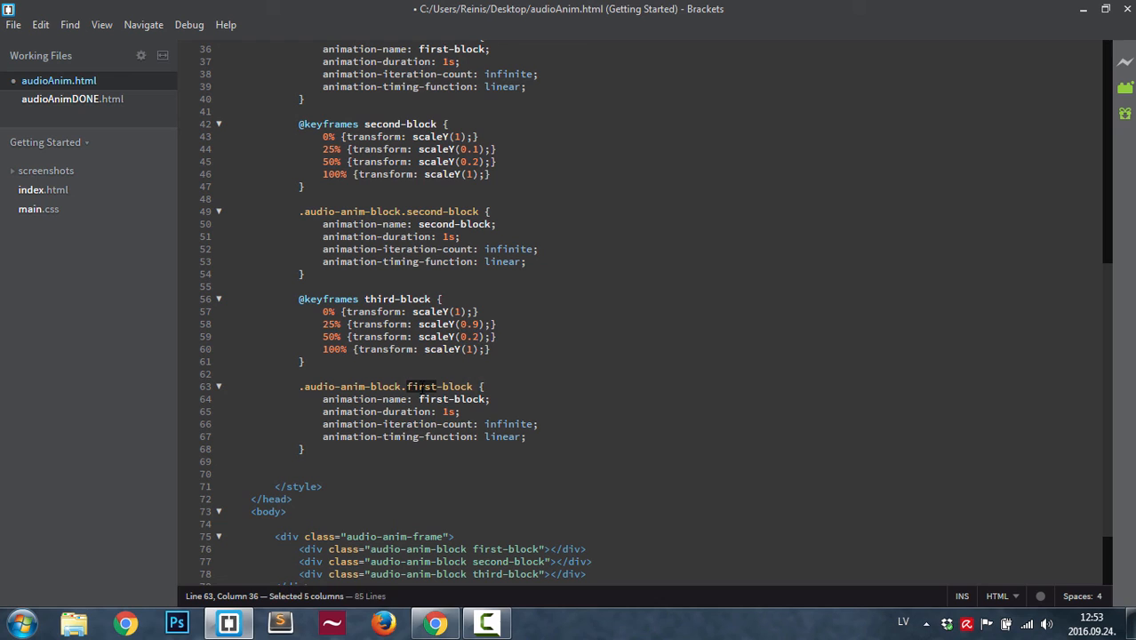
type("third")
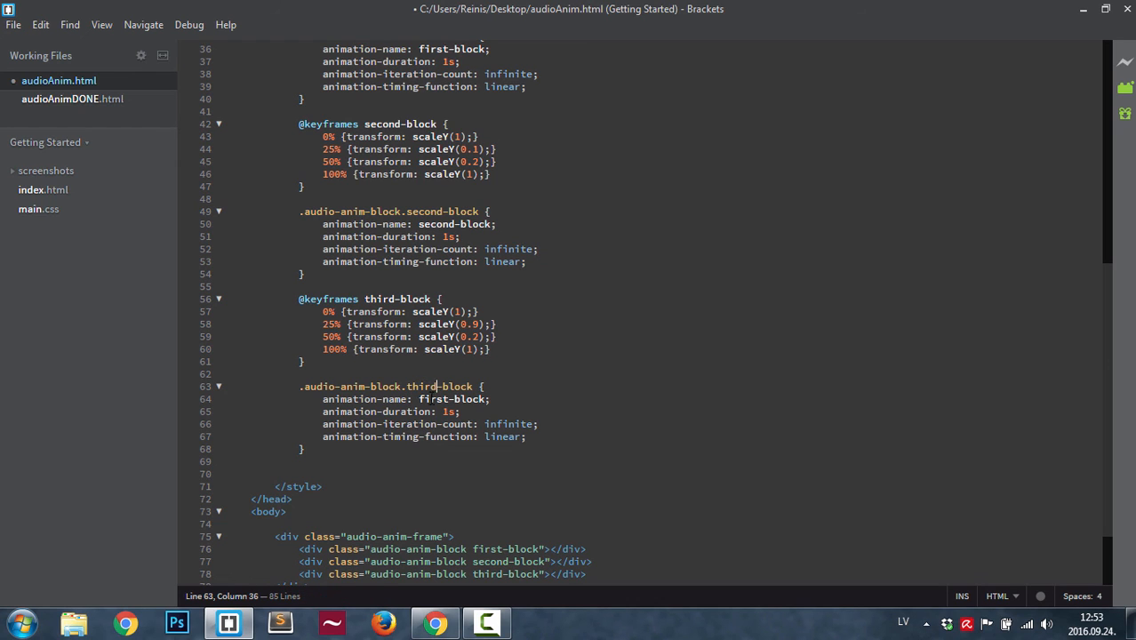
double_click(435, 399)
type("third")
key("ctrl+s")
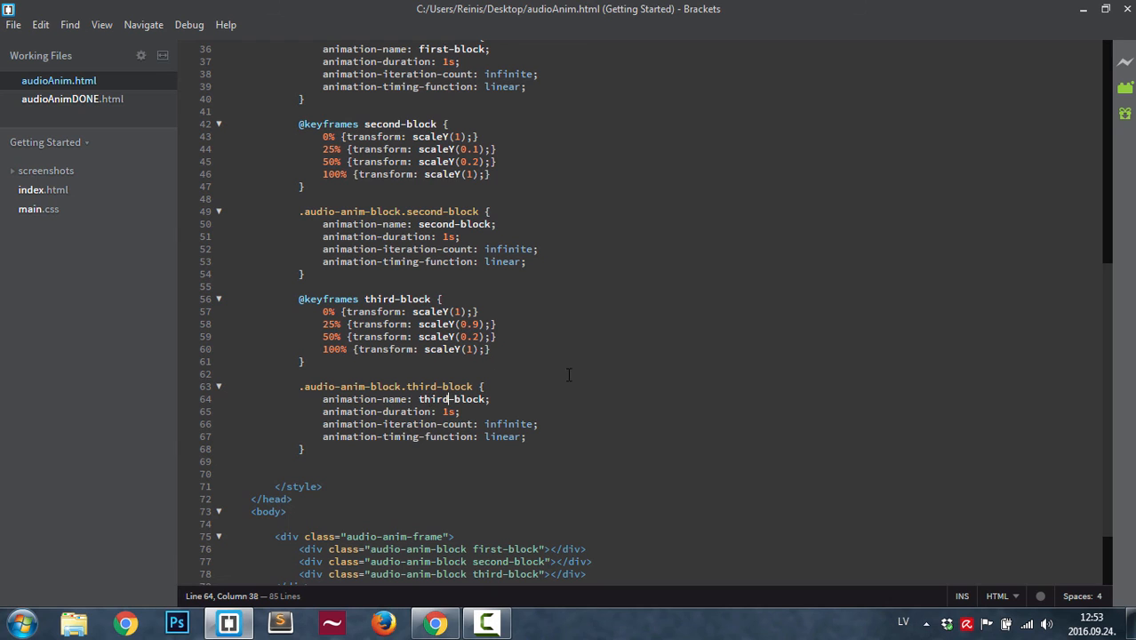
left_click(443, 622)
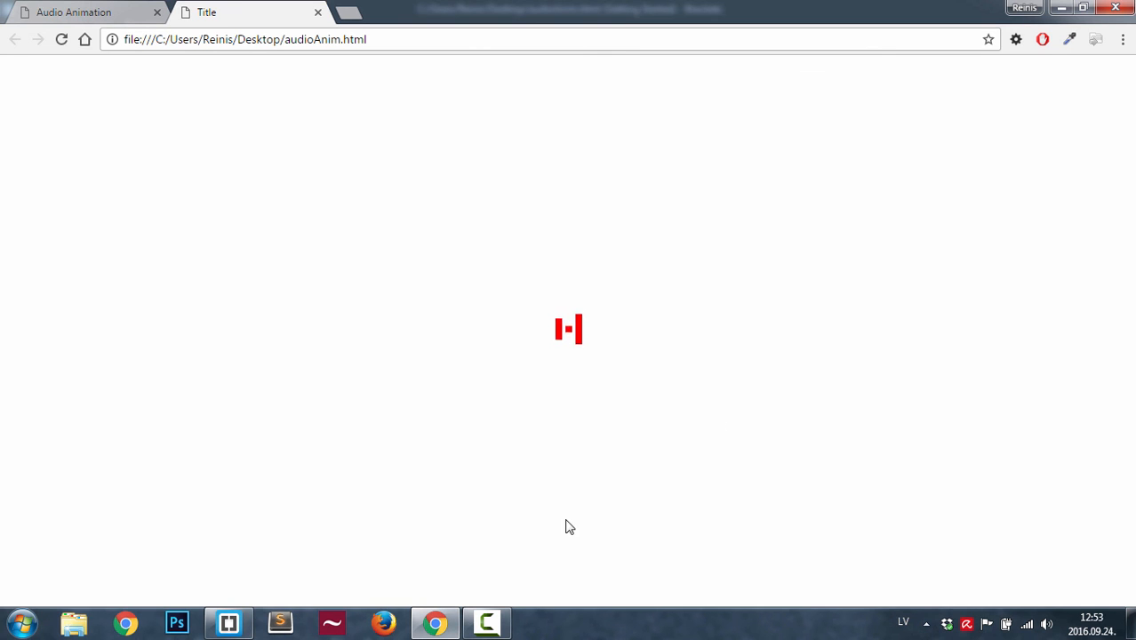
- Watch the three bars animate in Chrome, then return to Brackets
left_click(229, 622)
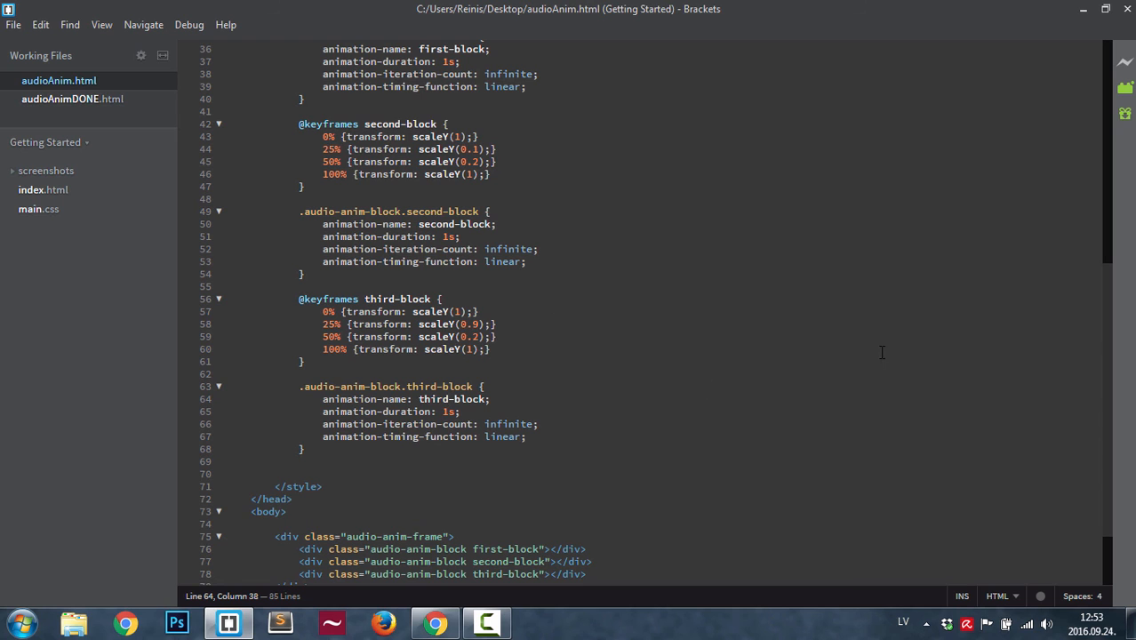
left_click_drag(1109, 344, 1109, 339)
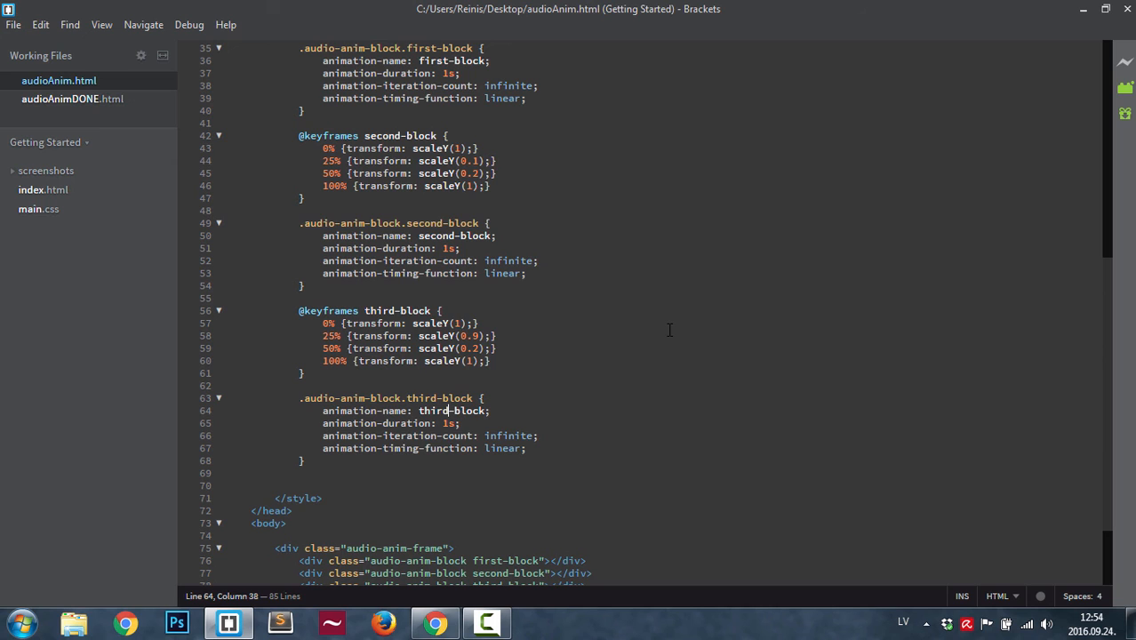
- Add background-color: blue to the third-block 100% keyframe using code hints
left_click(490, 361)
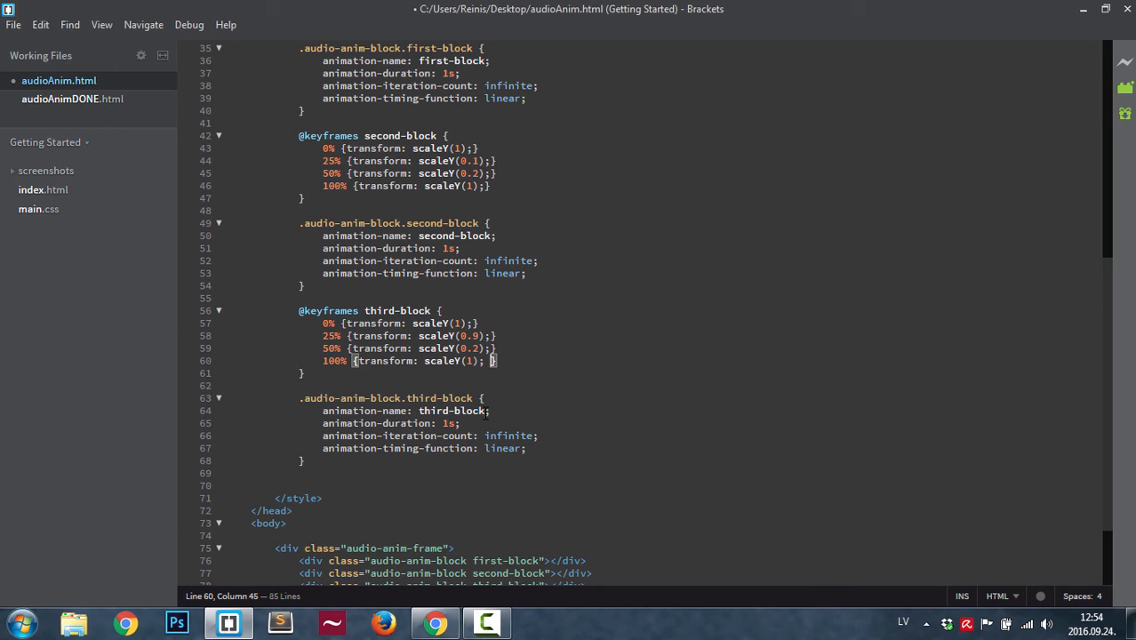
type("bac")
key("Down")
key("Down")
key("Down")
key("Down")
key("Down")
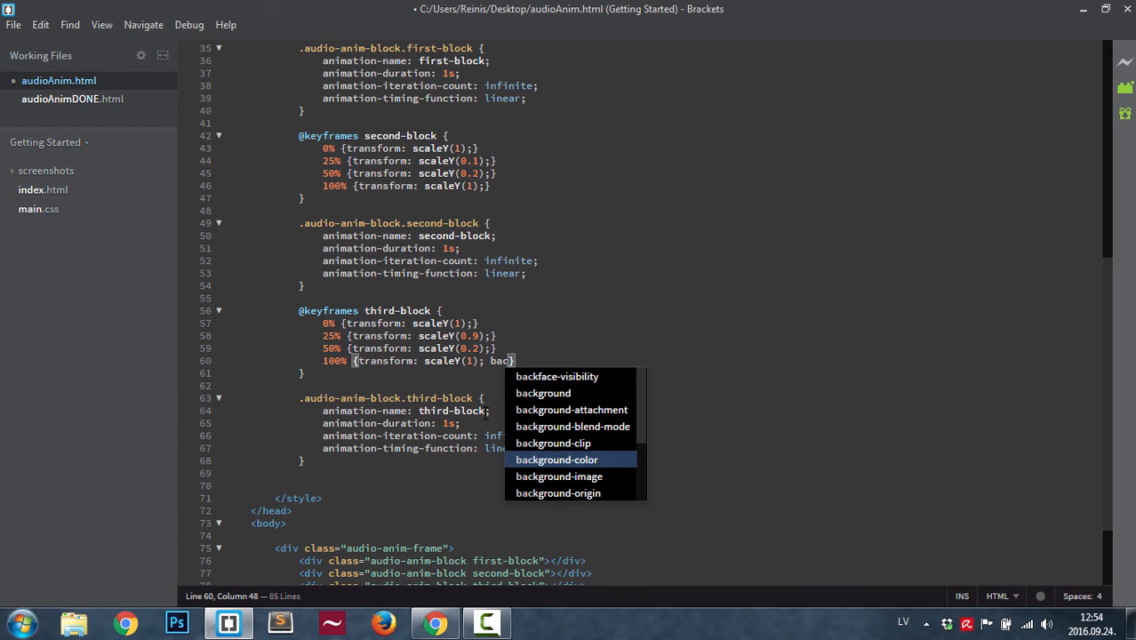
key("Return")
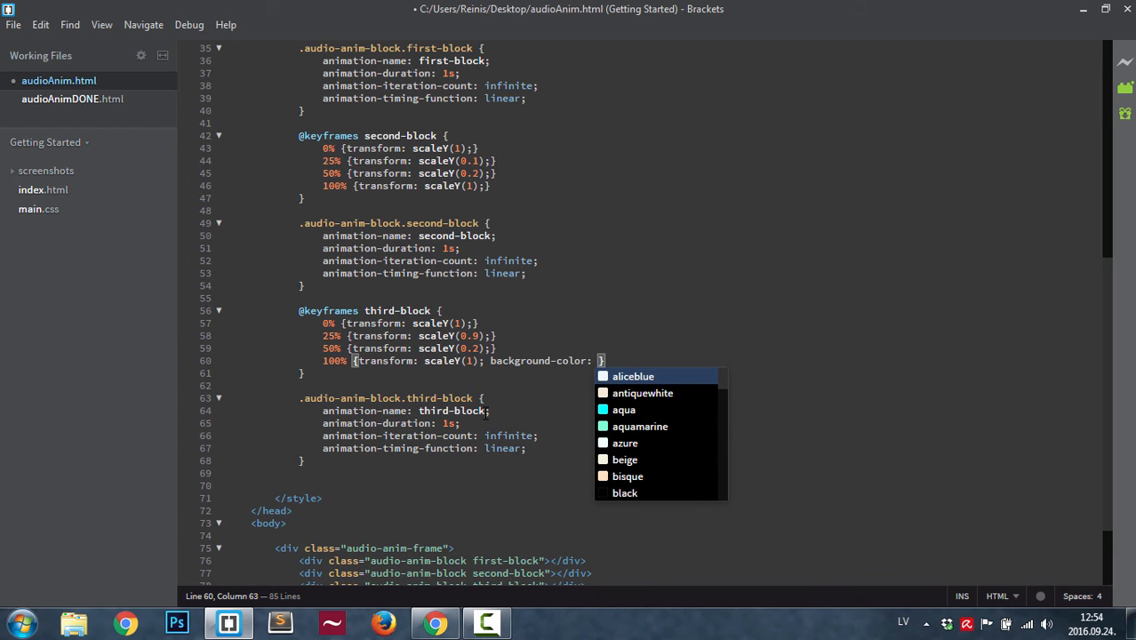
type("blu")
key("Return")
type(";")
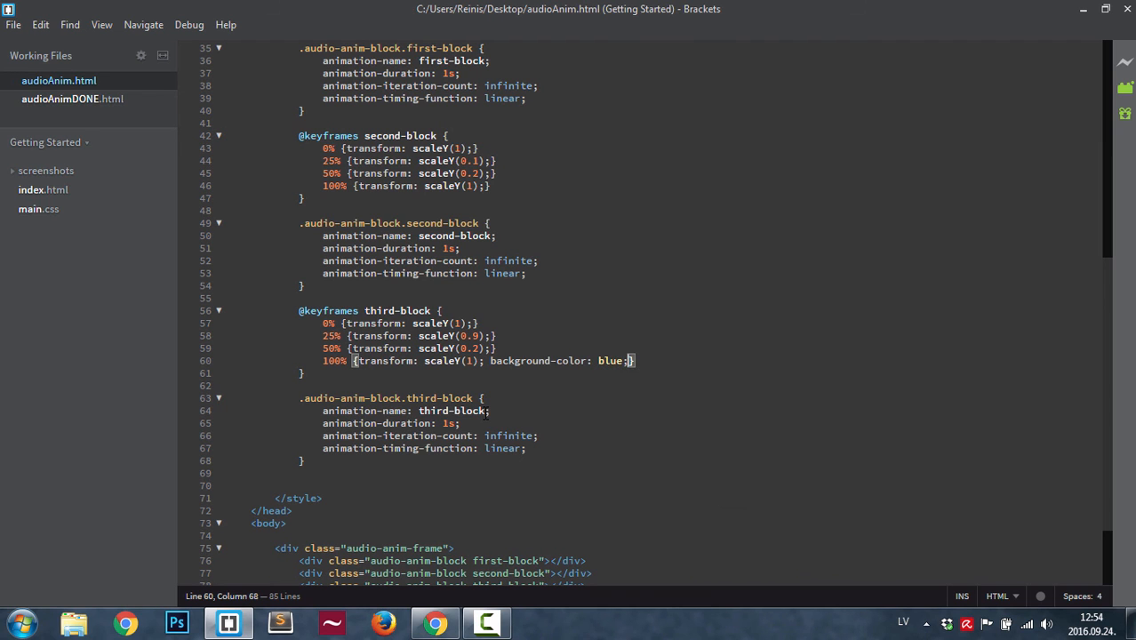
- Reload audioAnim.html in Chrome to see the third bar tint toward blue
left_click(436, 623)
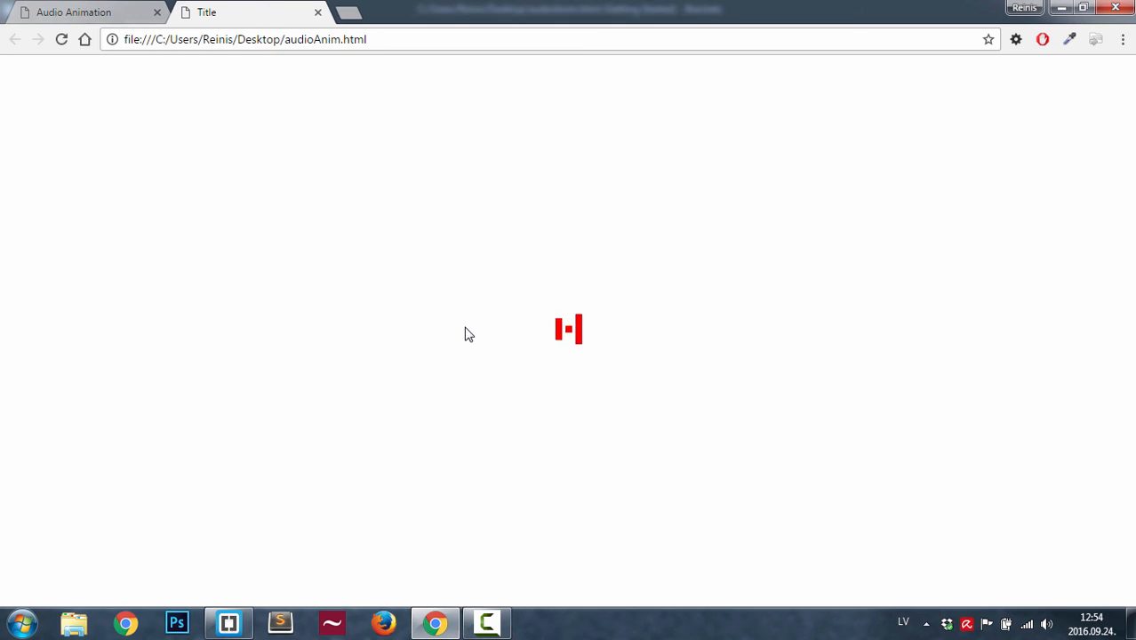
key("F5")
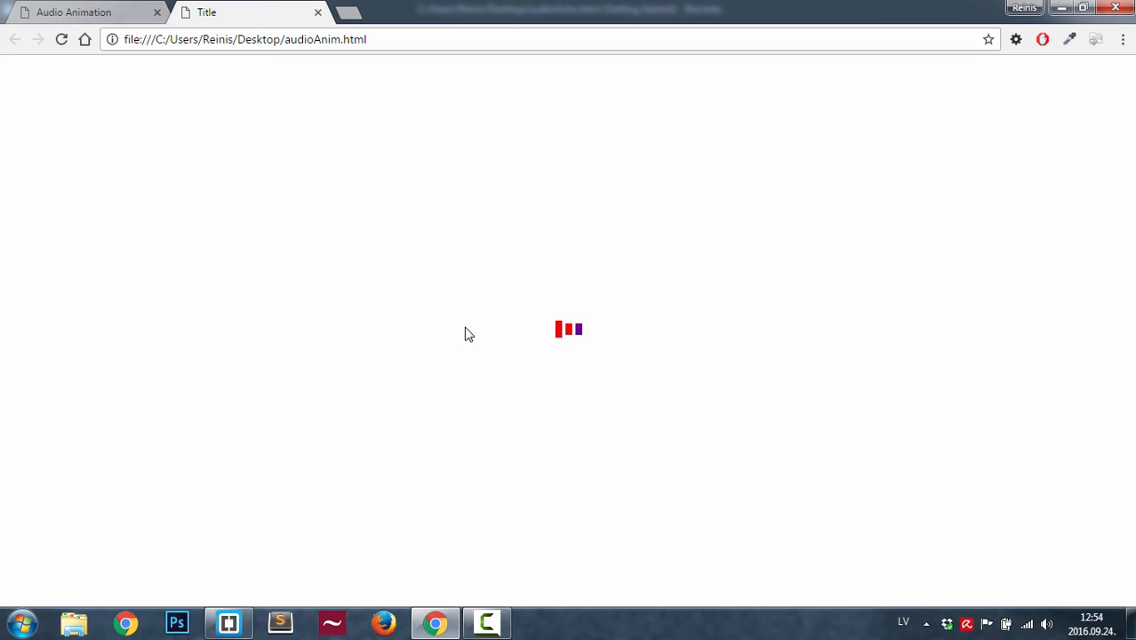